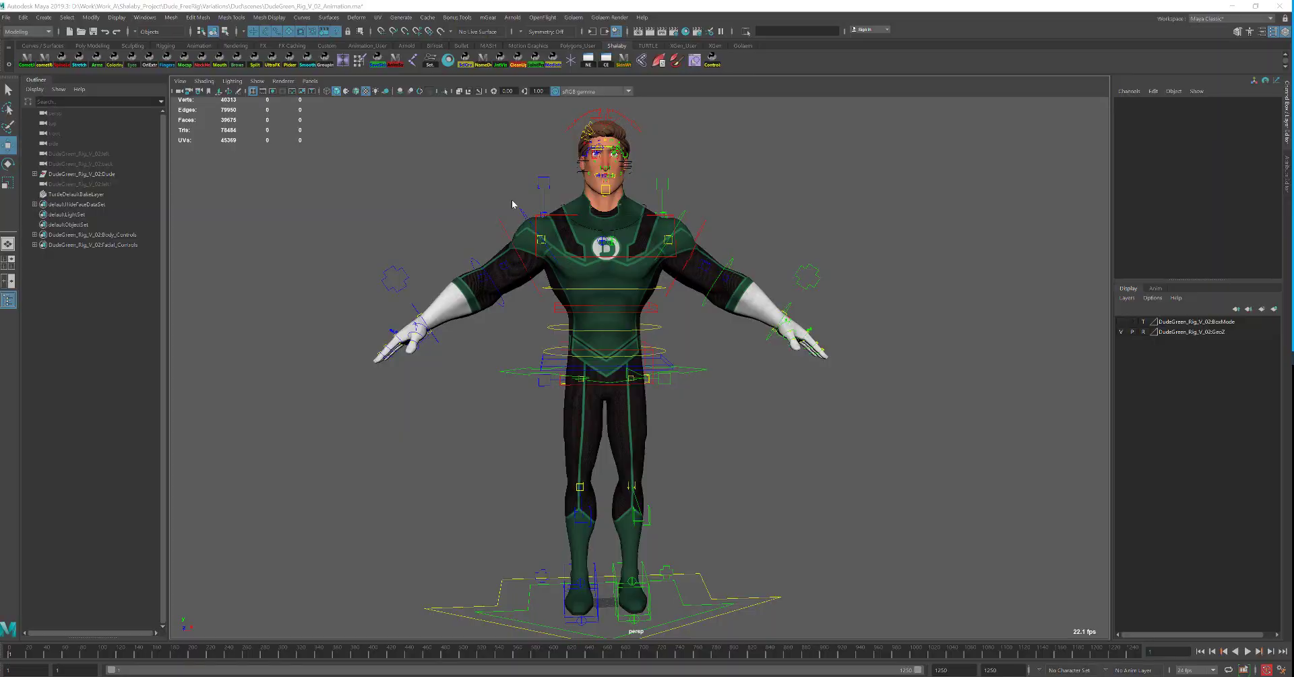
# - Orbit around the green character and scrub the timeline to preview an animated pose
pyautogui.moveTo(618, 205)
pyautogui.keyDown('alt'); pyautogui.mouseDown()
pyautogui.moveTo(626, 271)
pyautogui.moveTo(613, 258)
pyautogui.moveTo(591, 329)
pyautogui.moveTo(624, 365)
pyautogui.mouseUp(); pyautogui.keyUp('alt')
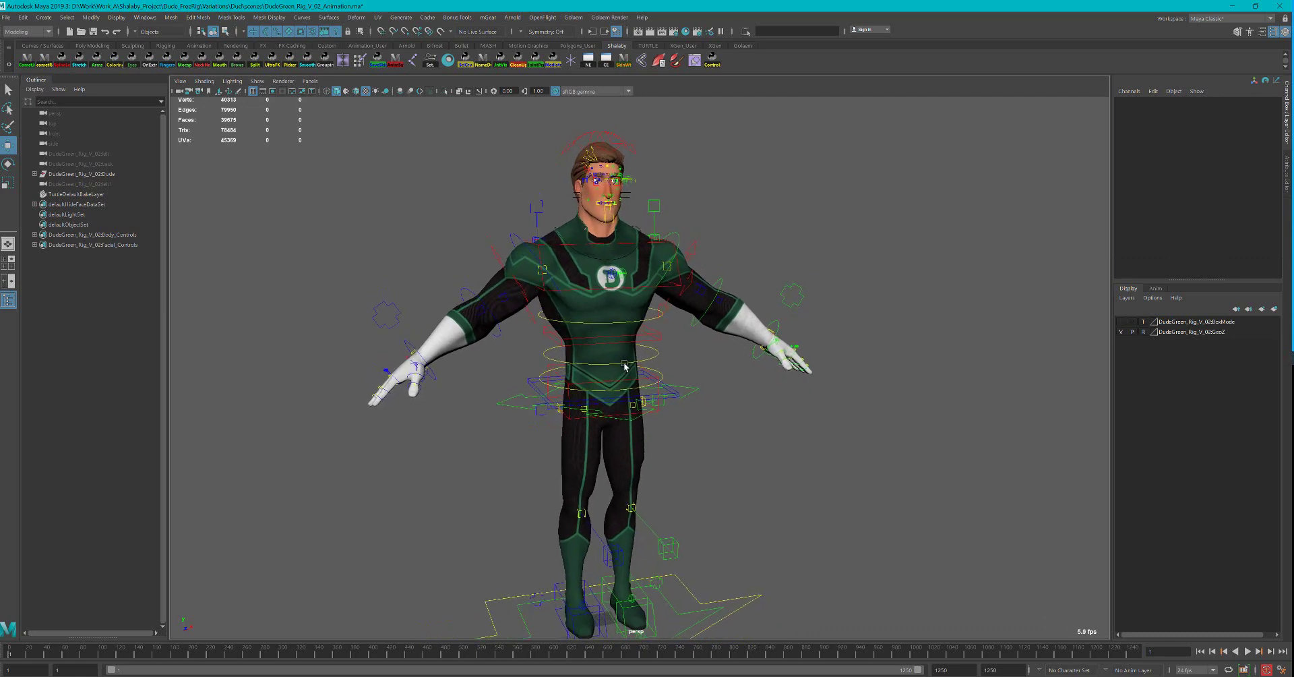
pyautogui.moveTo(432, 653)
pyautogui.mouseDown()
pyautogui.moveTo(477, 657)
pyautogui.moveTo(459, 657)
pyautogui.mouseUp()
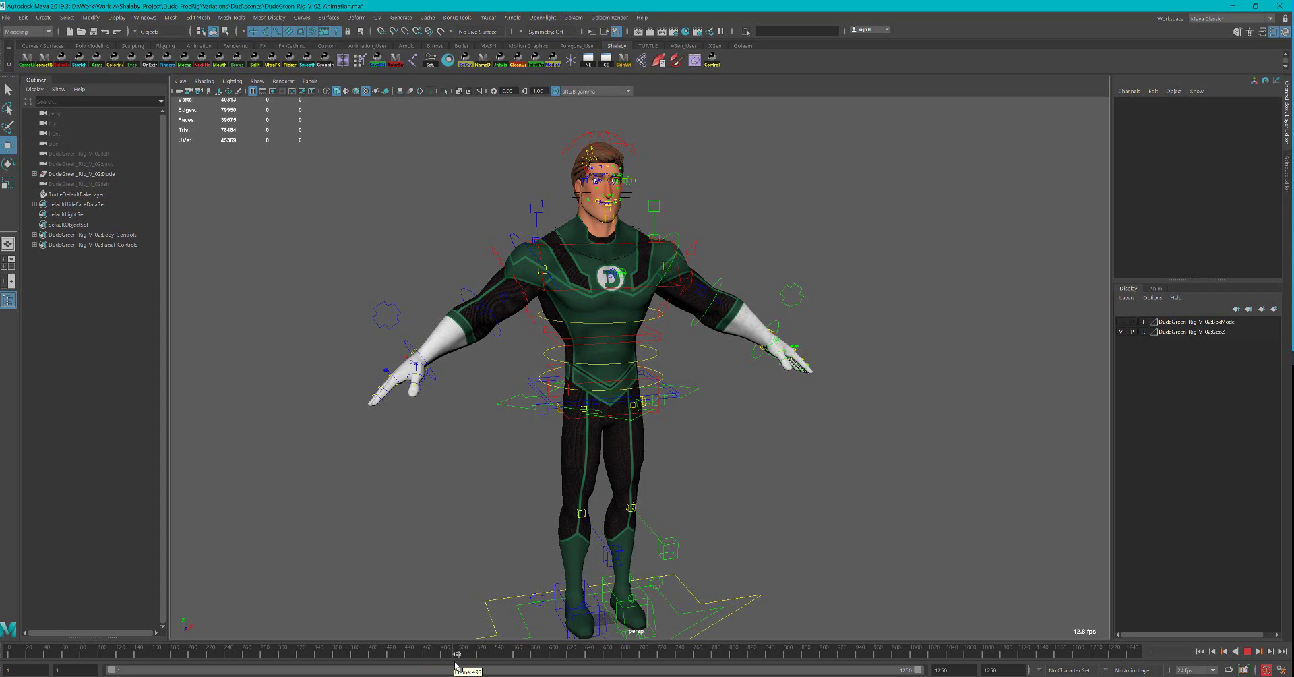
pyautogui.keyDown('alt'); pyautogui.moveTo(441, 481); pyautogui.dragTo(373, 301); pyautogui.keyUp('alt')
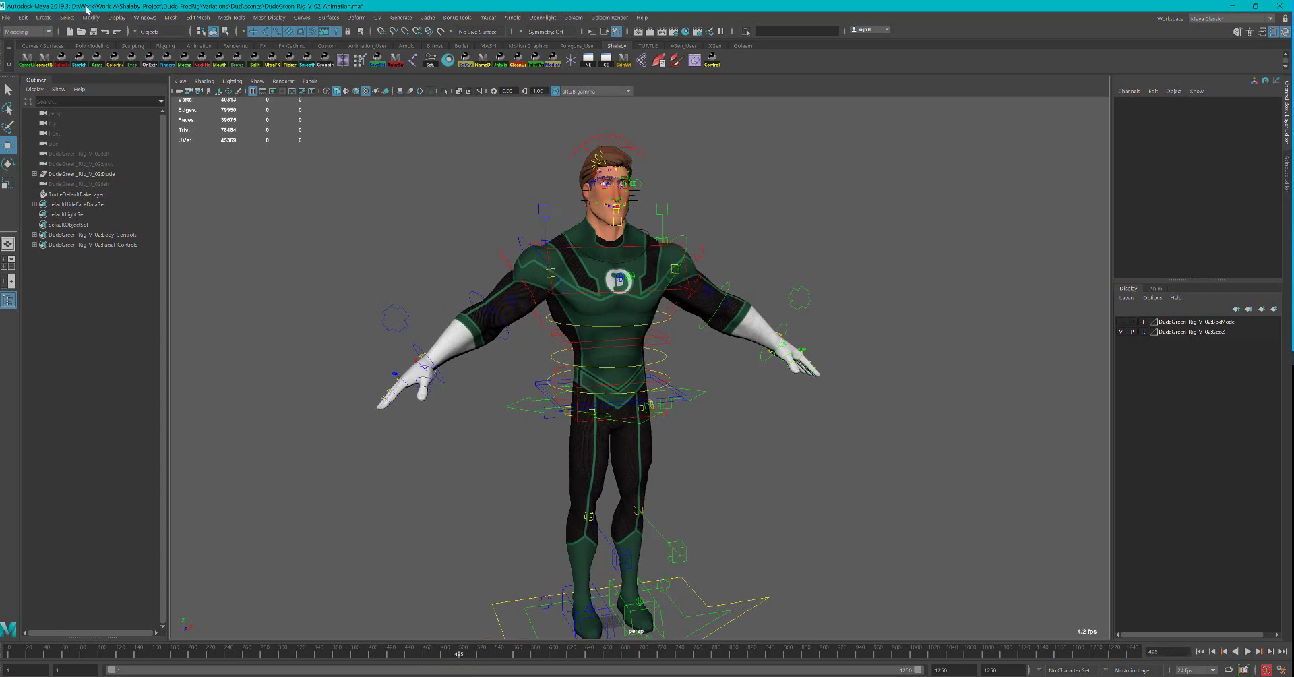
pyautogui.moveTo(666, 367)
pyautogui.keyDown('alt'); pyautogui.mouseDown()
pyautogui.moveTo(618, 370)
pyautogui.moveTo(641, 369)
pyautogui.moveTo(617, 378)
pyautogui.moveTo(633, 378)
pyautogui.mouseUp(); pyautogui.keyUp('alt')
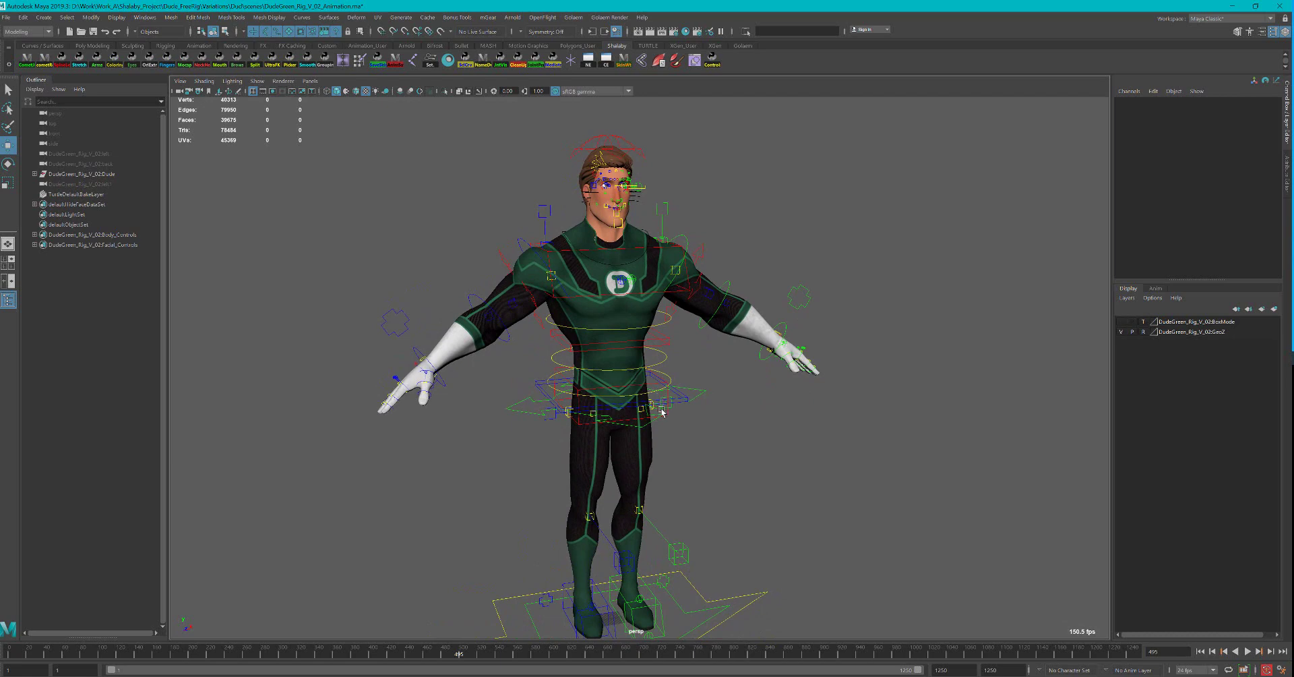
pyautogui.moveTo(646, 445)
pyautogui.keyDown('alt'); pyautogui.mouseDown()
pyautogui.moveTo(641, 461)
pyautogui.moveTo(782, 549)
pyautogui.mouseUp(); pyautogui.keyUp('alt')
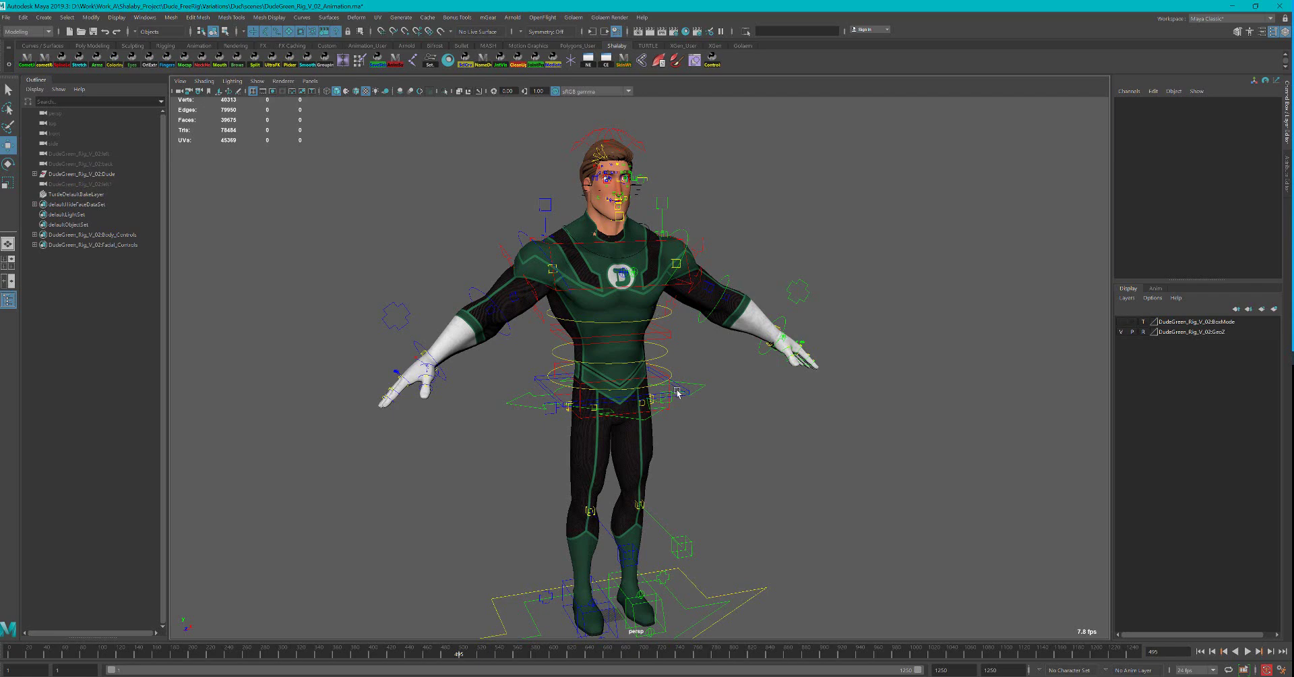
pyautogui.moveTo(677, 393)
pyautogui.keyDown('alt'); pyautogui.mouseDown()
pyautogui.moveTo(679, 375)
pyautogui.moveTo(659, 389)
pyautogui.mouseUp(); pyautogui.keyUp('alt')
pyautogui.keyDown('alt'); pyautogui.moveTo(507, 535); pyautogui.dragTo(507, 574); pyautogui.keyUp('alt')
# - Run the animation, stop it, rewind to the first frame, and zoom toward the torso
pyautogui.click(1247, 651)
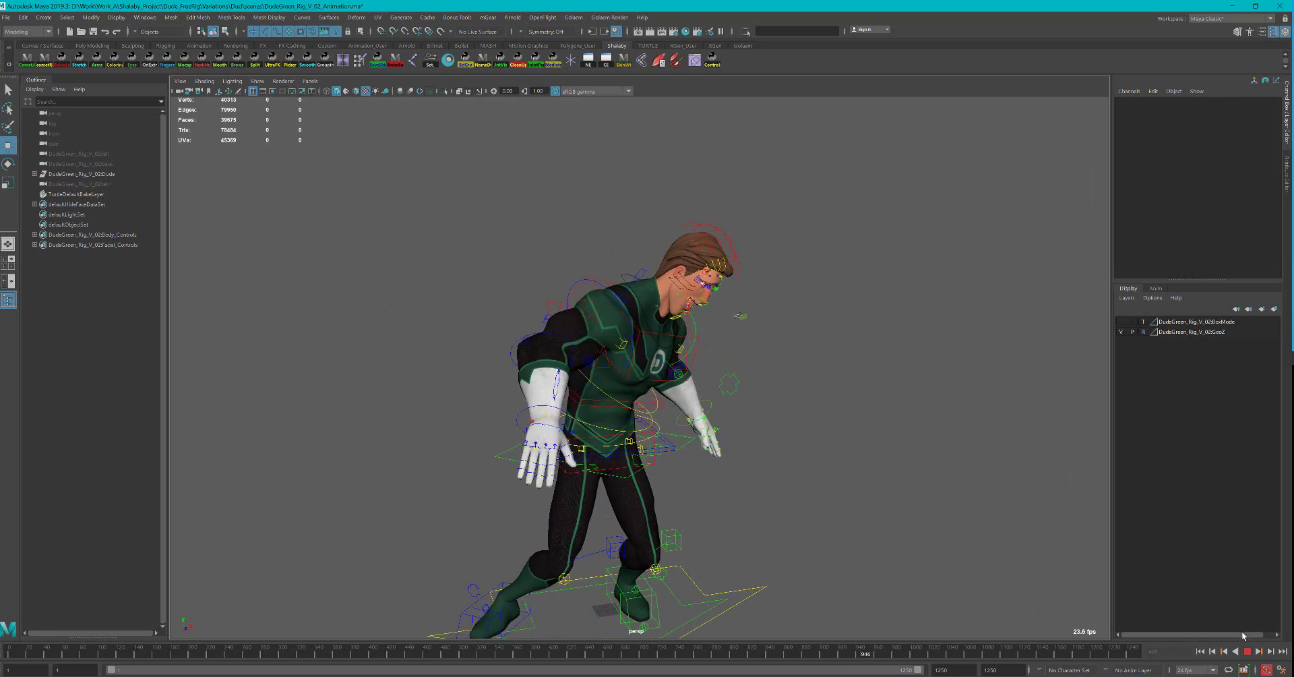
pyautogui.click(1246, 652)
pyautogui.click(1200, 651)
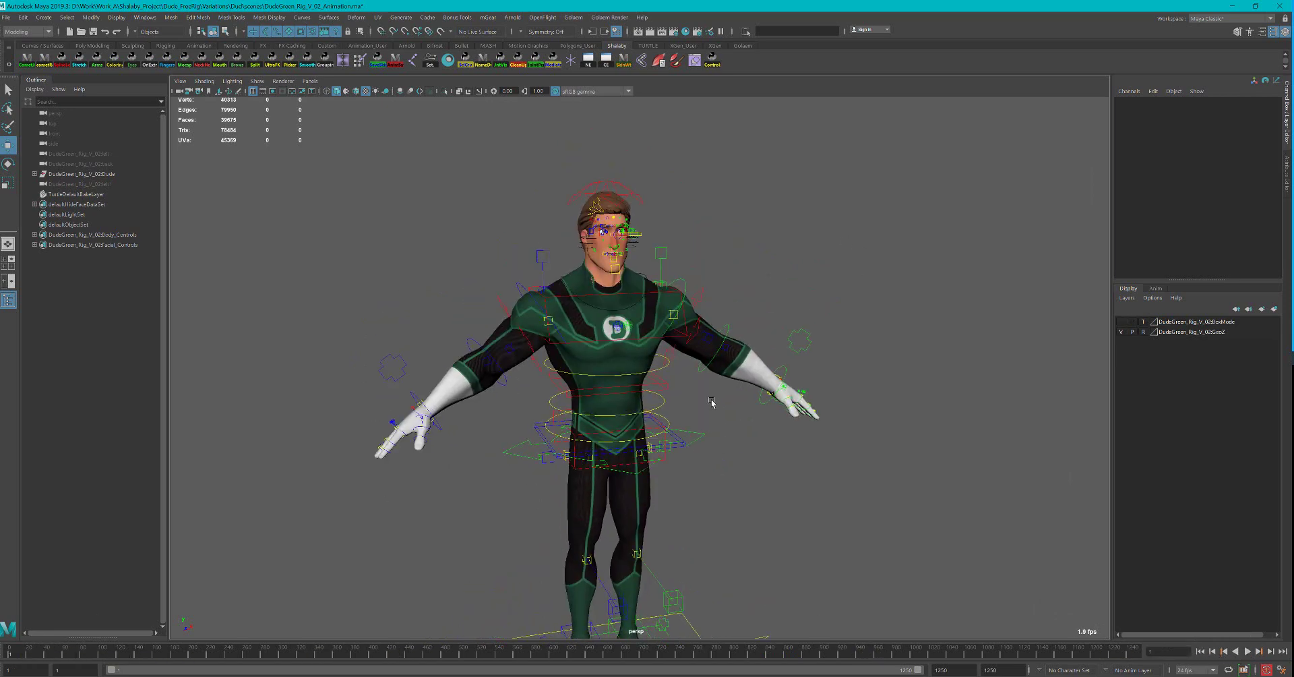
pyautogui.scroll(2, 722, 351)
pyautogui.scroll(2, 721, 351)
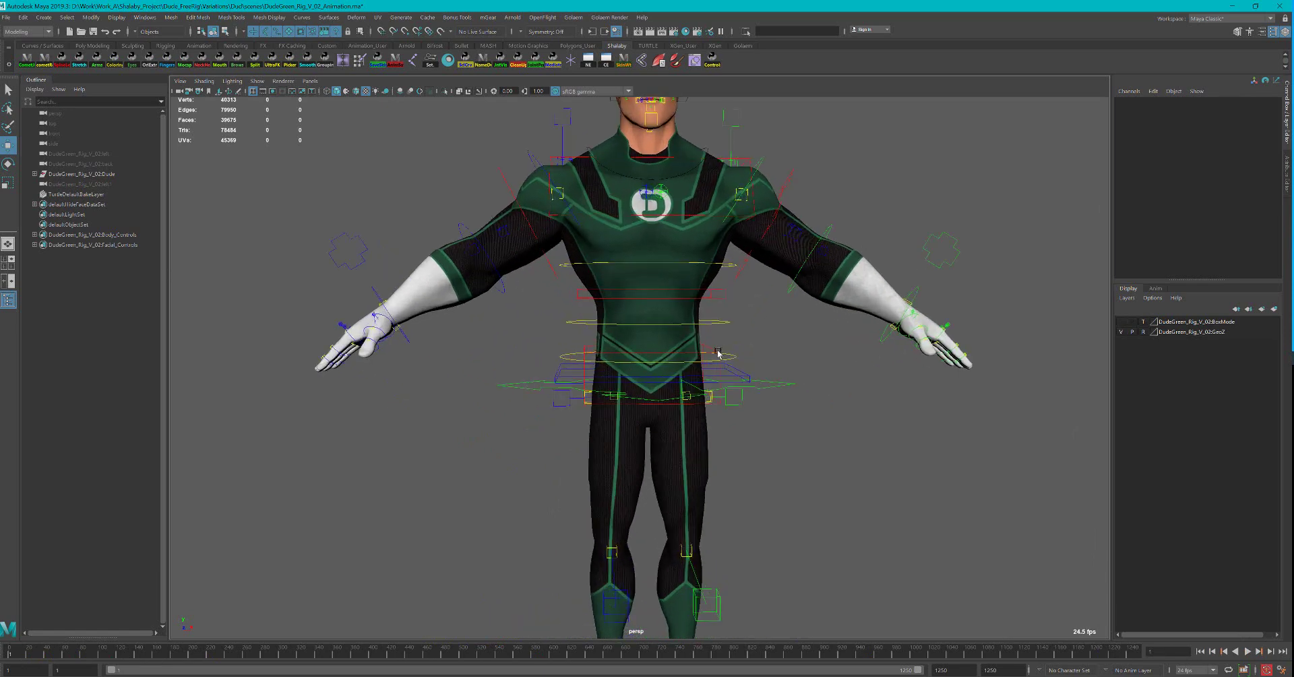
pyautogui.click(719, 353)
pyautogui.keyDown('alt'); pyautogui.moveTo(718, 352); pyautogui.dragTo(708, 416, button='middle'); pyautogui.keyUp('alt')
pyautogui.scroll(2, 686, 414)
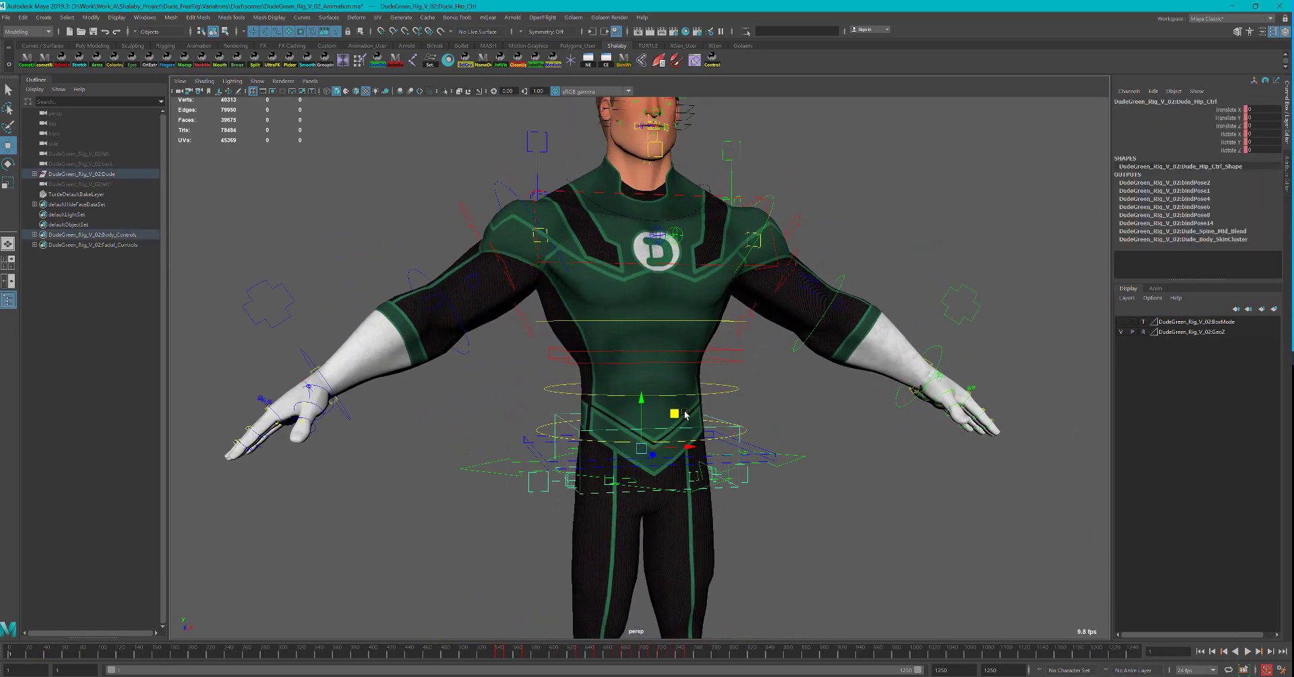
pyautogui.moveTo(743, 439)
pyautogui.keyDown('alt'); pyautogui.mouseDown()
pyautogui.moveTo(691, 424)
pyautogui.moveTo(674, 400)
pyautogui.moveTo(684, 385)
pyautogui.mouseUp(); pyautogui.keyUp('alt')
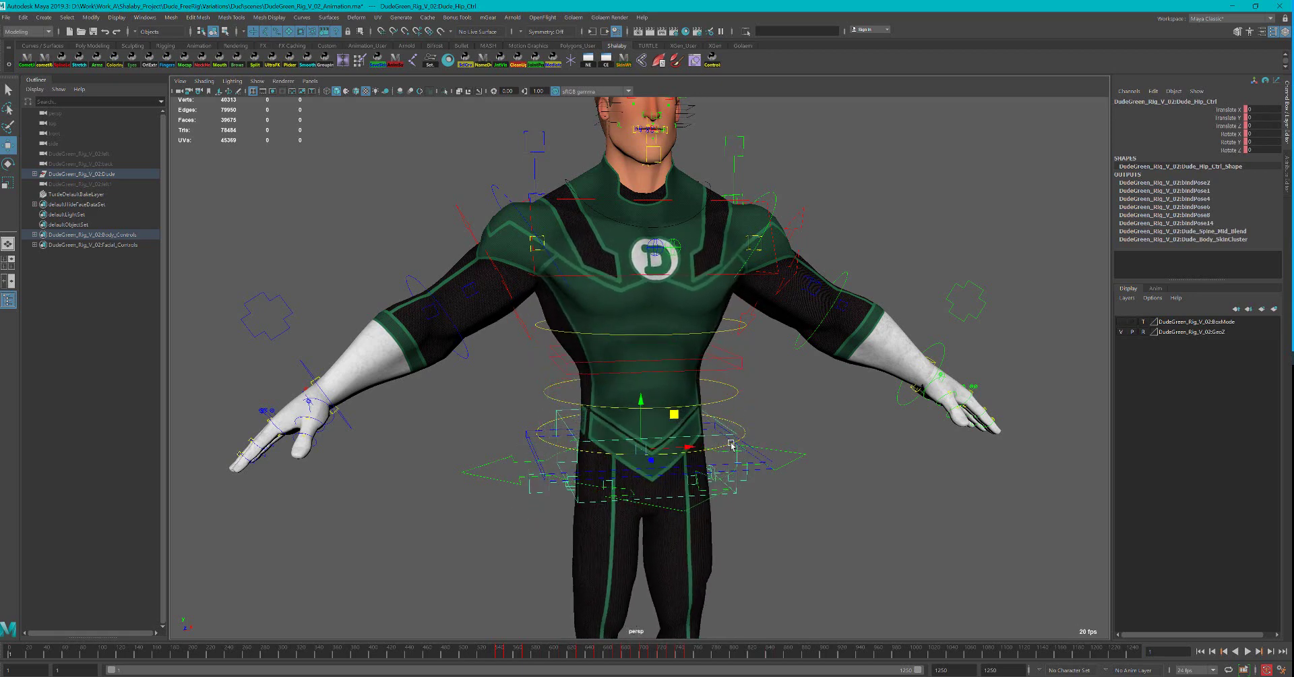
pyautogui.click(736, 391)
pyautogui.keyDown('alt'); pyautogui.moveTo(736, 391); pyautogui.dragTo(680, 389); pyautogui.keyUp('alt')
pyautogui.moveTo(680, 389); pyautogui.dragTo(728, 455, button='middle')
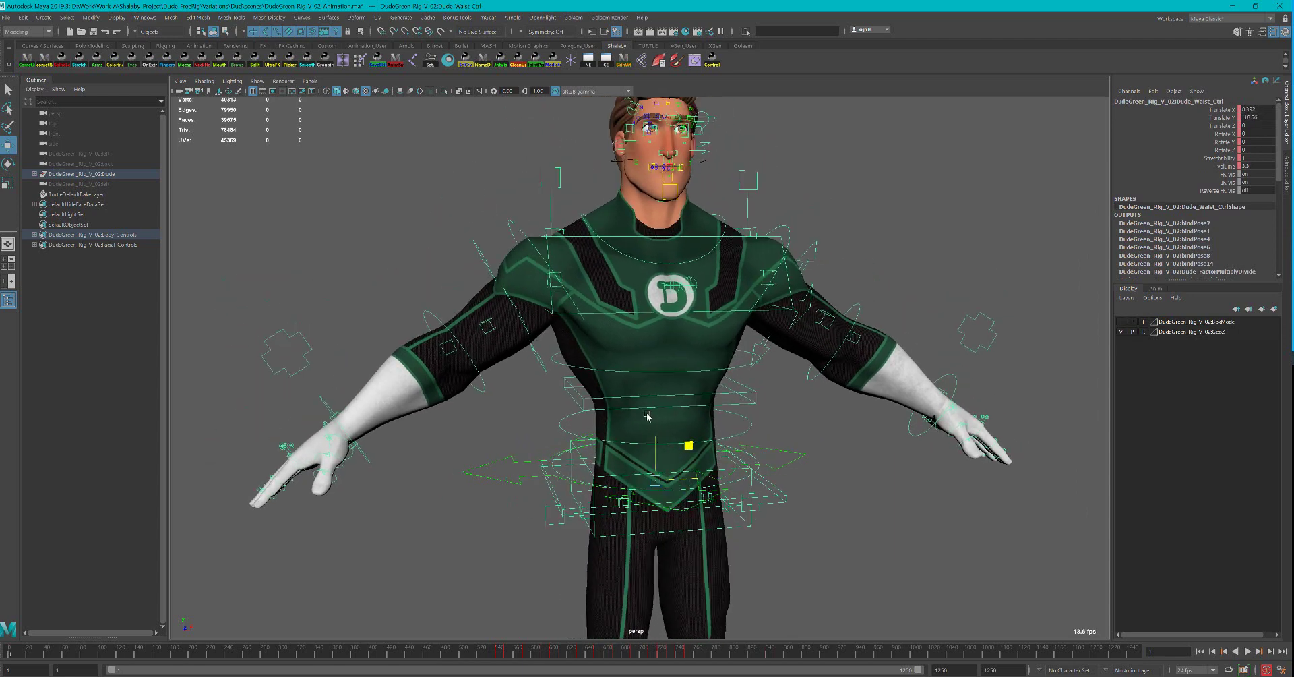
pyautogui.hotkey('ctrl', 'z')
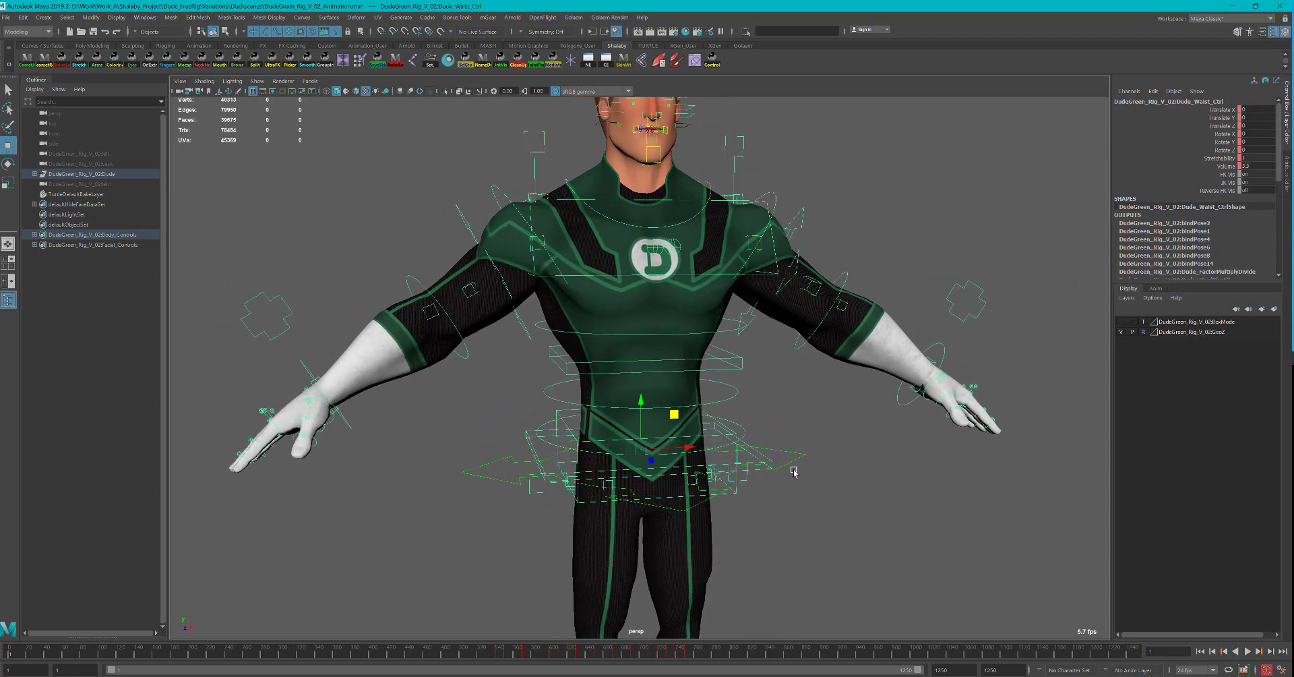
pyautogui.click(787, 464)
pyautogui.click(706, 432)
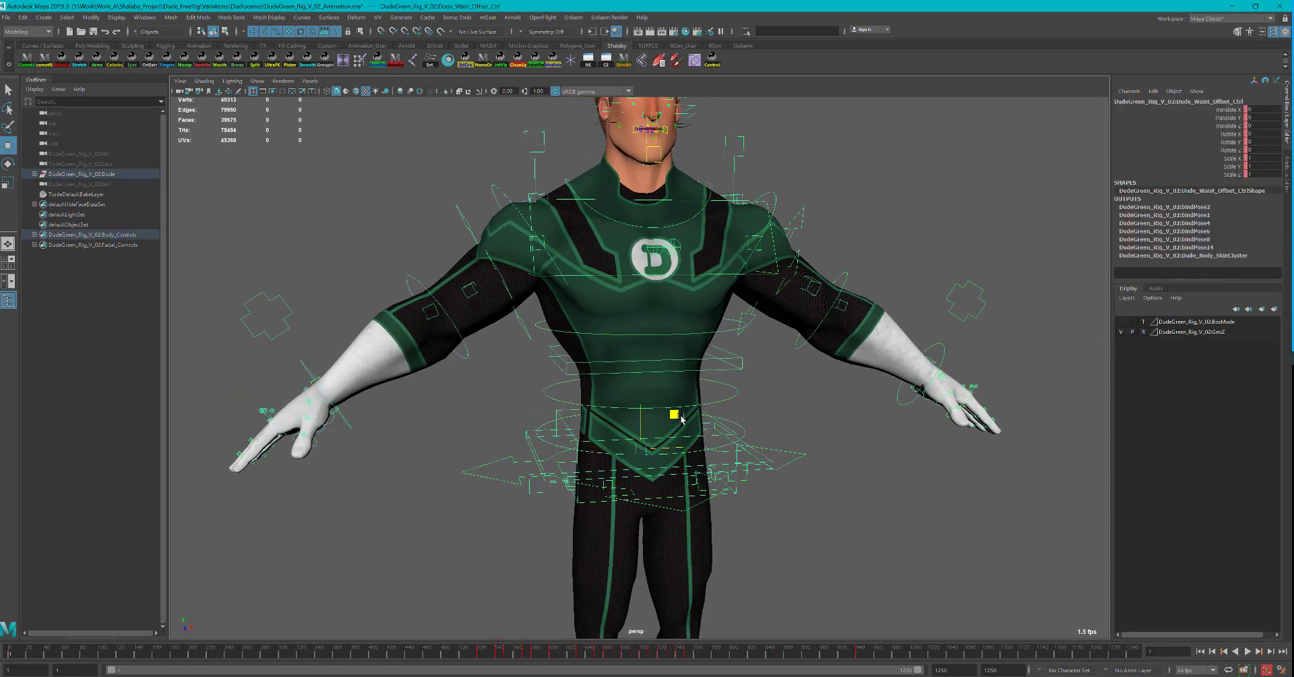
pyautogui.moveTo(681, 418)
pyautogui.mouseDown(button='middle')
pyautogui.moveTo(664, 398)
pyautogui.moveTo(624, 412)
pyautogui.moveTo(661, 424)
pyautogui.moveTo(659, 500)
pyautogui.mouseUp(button='middle')
pyautogui.hotkey('ctrl', 'z')
pyautogui.keyDown('alt'); pyautogui.moveTo(646, 359); pyautogui.dragTo(646, 477, button='middle'); pyautogui.keyUp('alt')
pyautogui.moveTo(646, 476)
pyautogui.keyDown('alt'); pyautogui.mouseDown()
pyautogui.moveTo(685, 229)
pyautogui.moveTo(613, 291)
pyautogui.moveTo(664, 400)
pyautogui.moveTo(736, 474)
pyautogui.mouseUp(); pyautogui.keyUp('alt')
pyautogui.click(683, 199)
pyautogui.press('e')
pyautogui.scroll(-5, 675, 404)
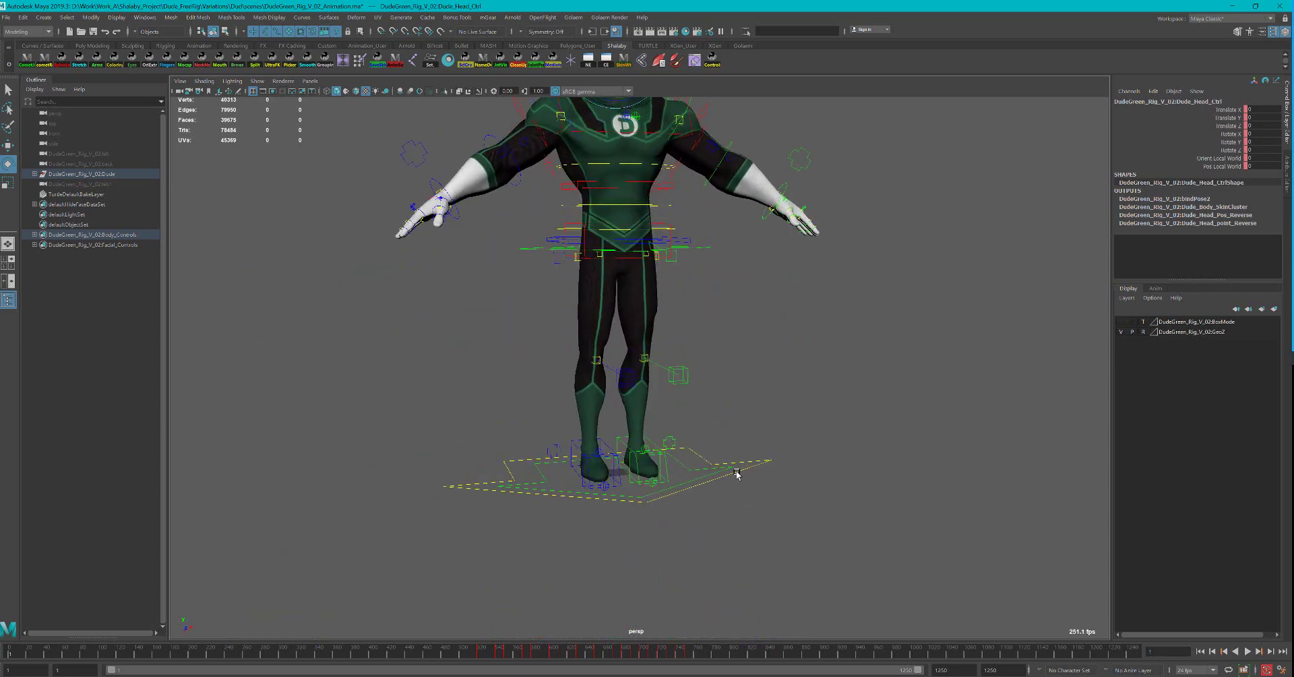
pyautogui.click(736, 474)
pyautogui.keyDown('alt'); pyautogui.moveTo(737, 474); pyautogui.dragTo(742, 509, button='middle'); pyautogui.keyUp('alt')
pyautogui.press('w')
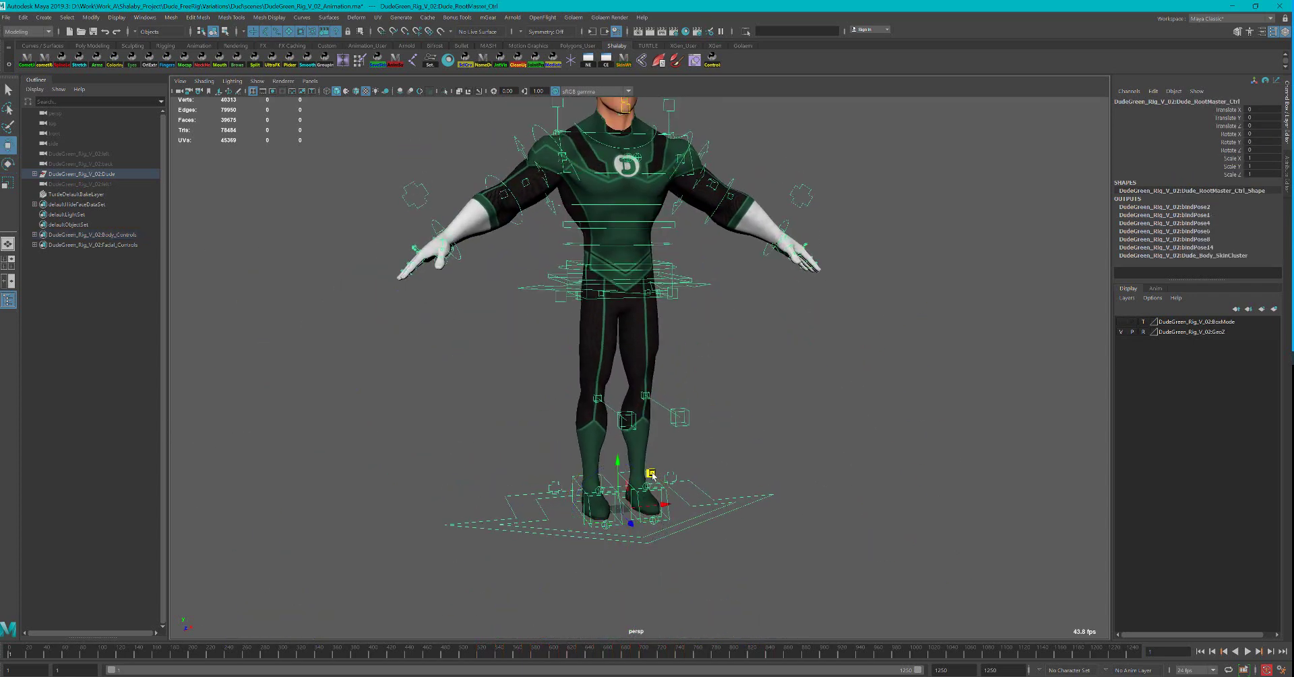
pyautogui.moveTo(676, 499); pyautogui.dragTo(582, 494)
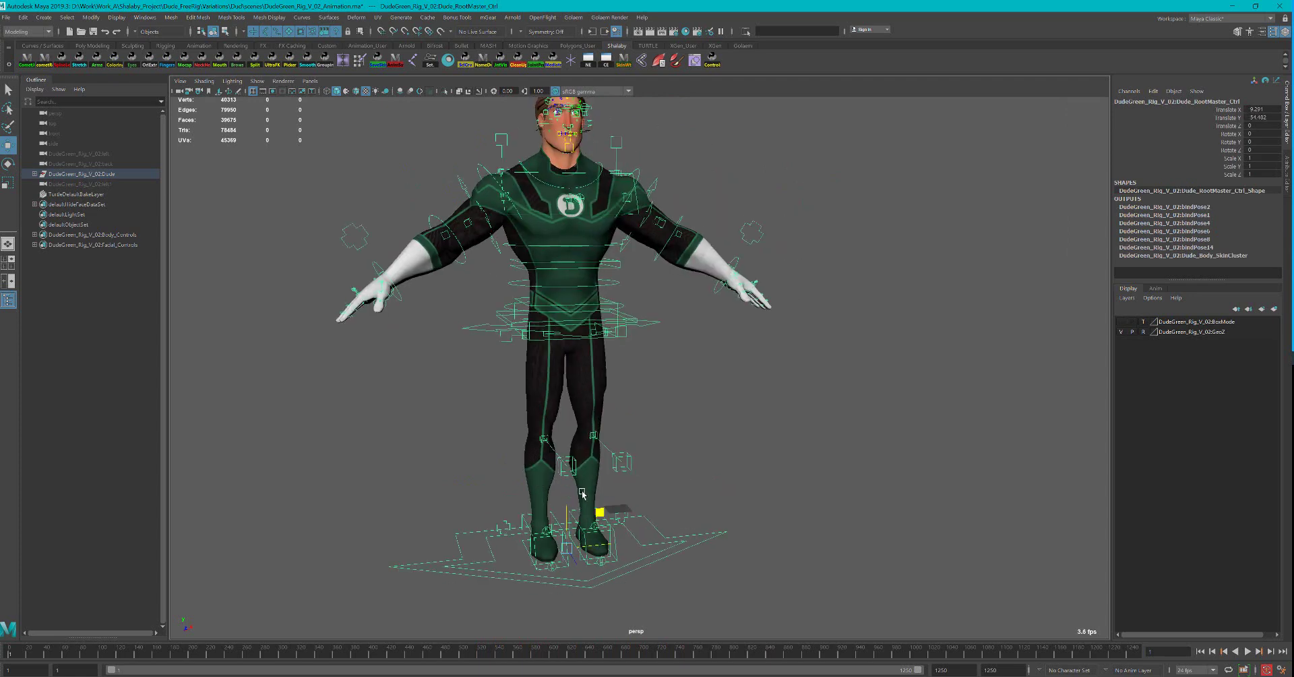
pyautogui.hotkey('ctrl', 'z')
pyautogui.scroll(3, 584, 515)
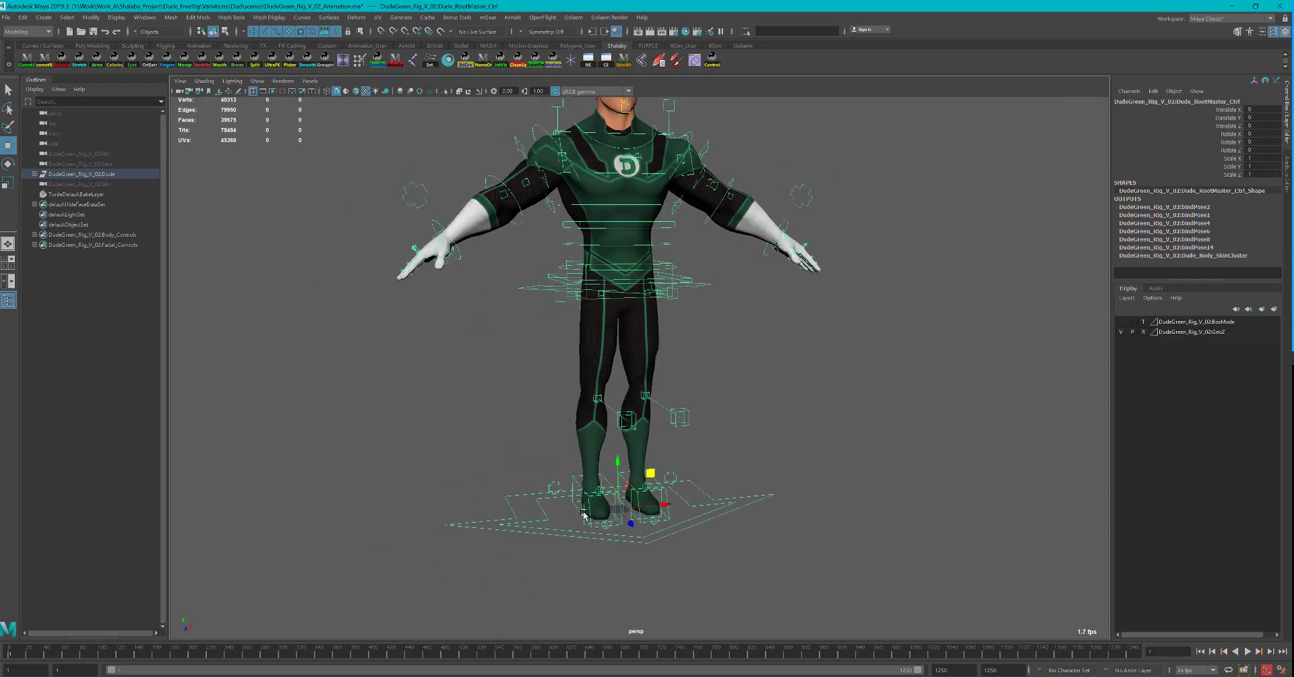
pyautogui.keyDown('alt'); pyautogui.moveTo(484, 447); pyautogui.dragTo(515, 474, button='middle'); pyautogui.keyUp('alt')
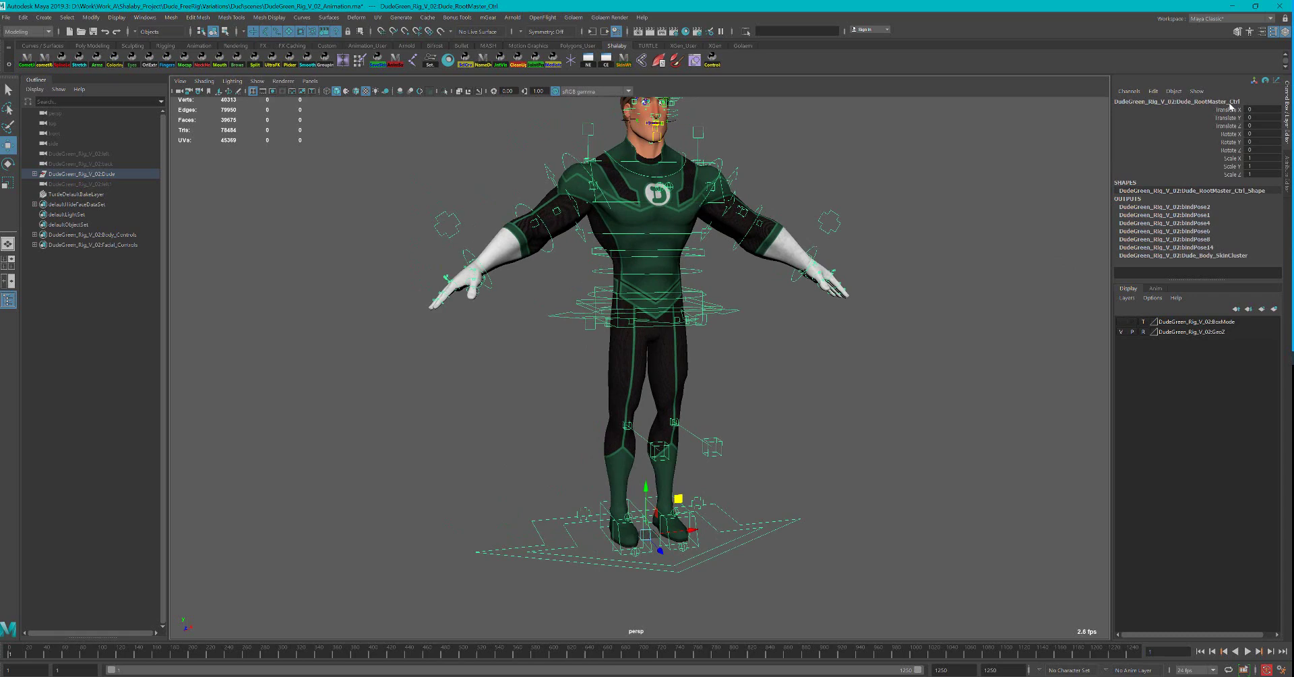
pyautogui.keyDown('alt'); pyautogui.moveTo(563, 520); pyautogui.dragTo(605, 541, button='middle'); pyautogui.keyUp('alt')
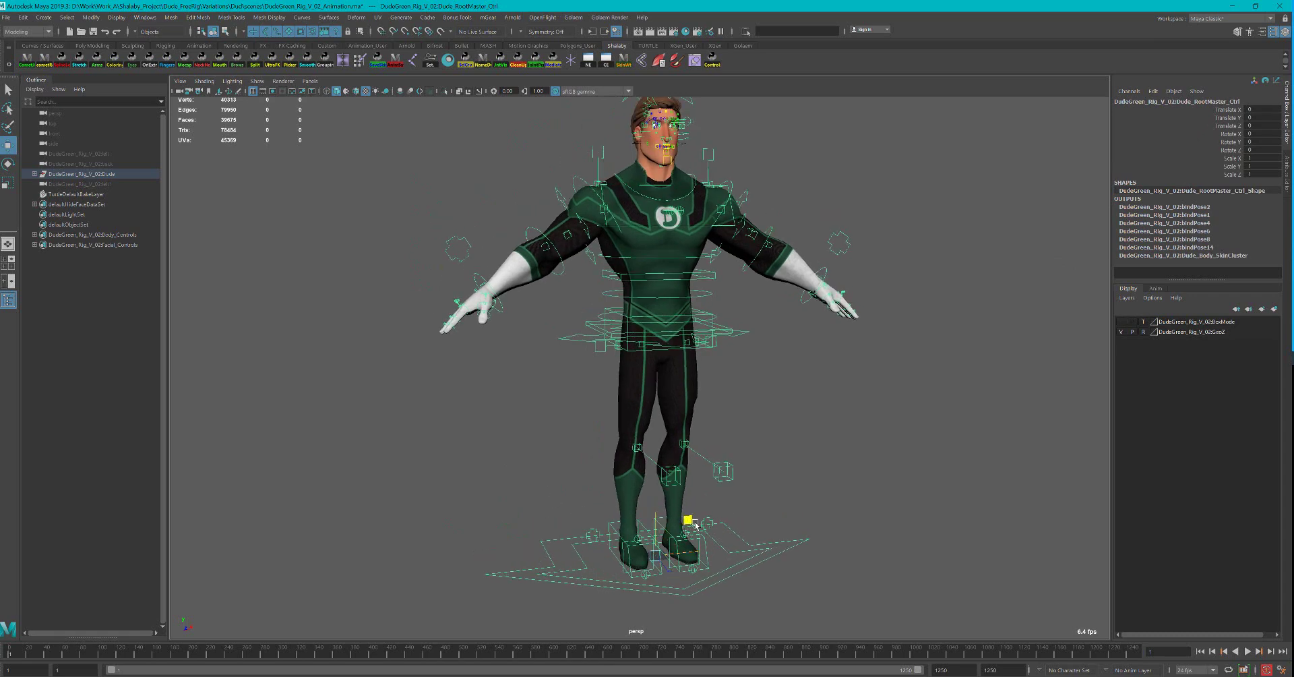
pyautogui.moveTo(685, 532)
pyautogui.mouseDown()
pyautogui.moveTo(674, 555)
pyautogui.moveTo(620, 486)
pyautogui.mouseUp()
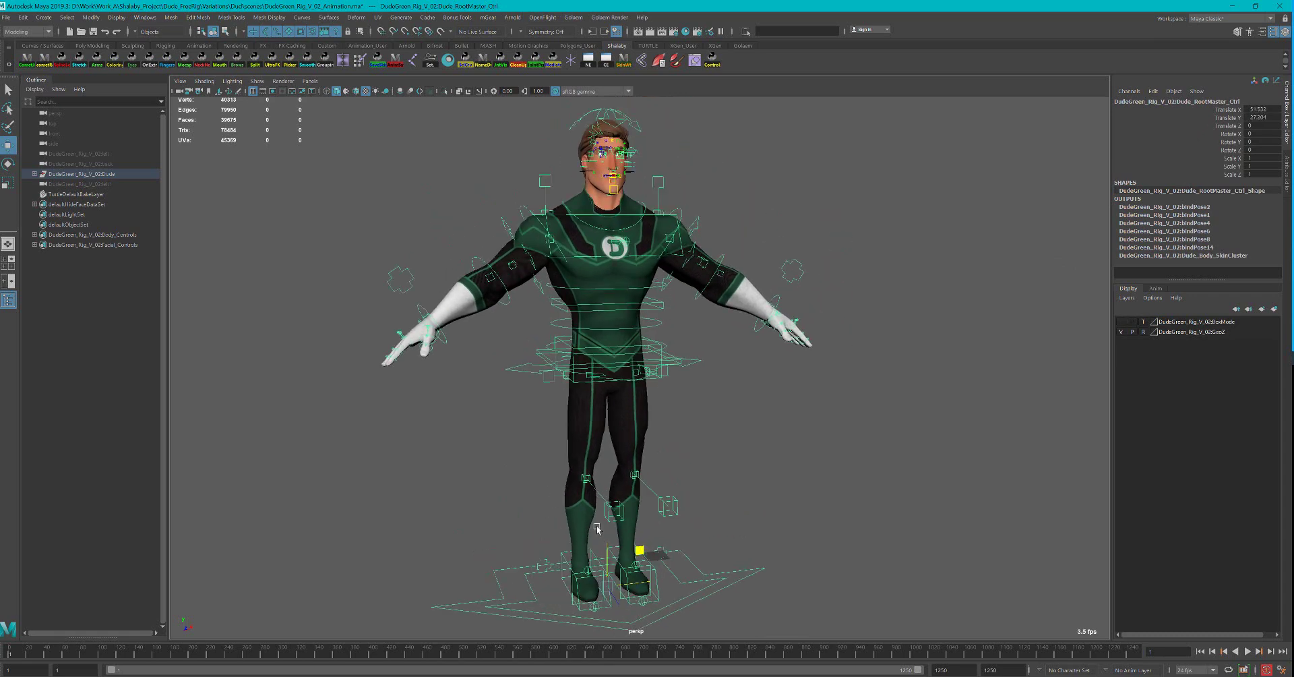
pyautogui.hotkey('ctrl', 'z')
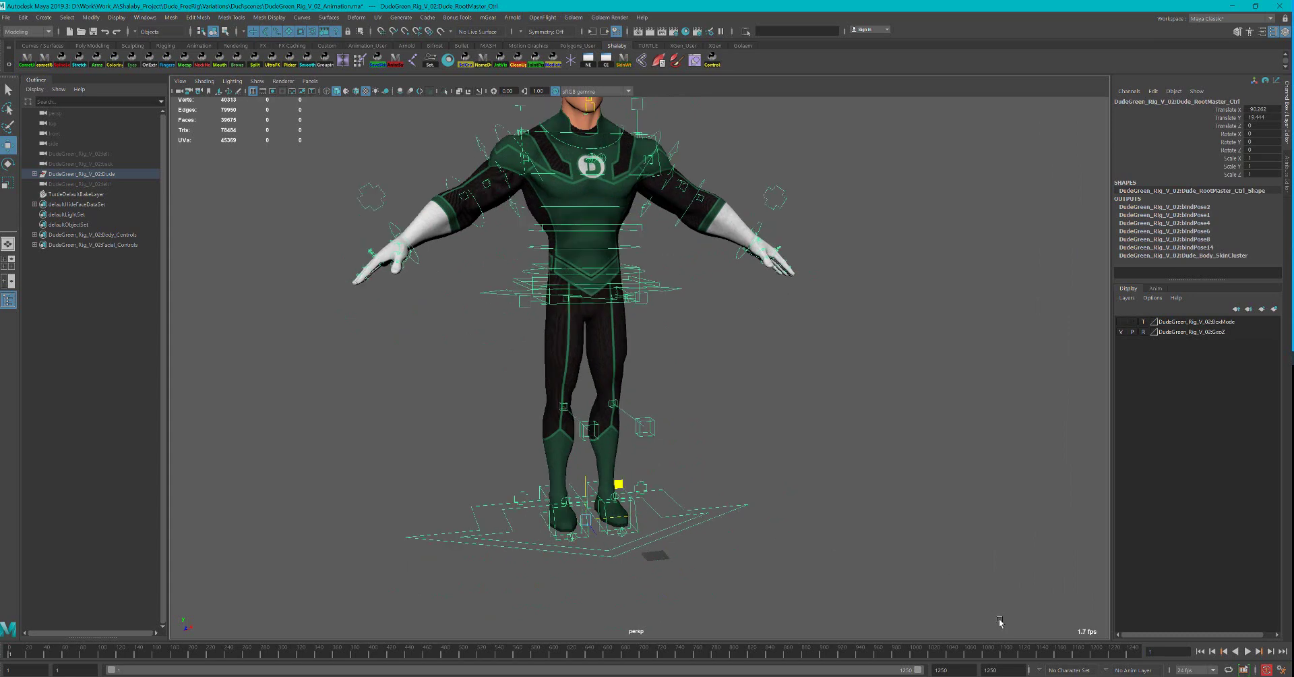
pyautogui.hotkey('ctrl', 'z')
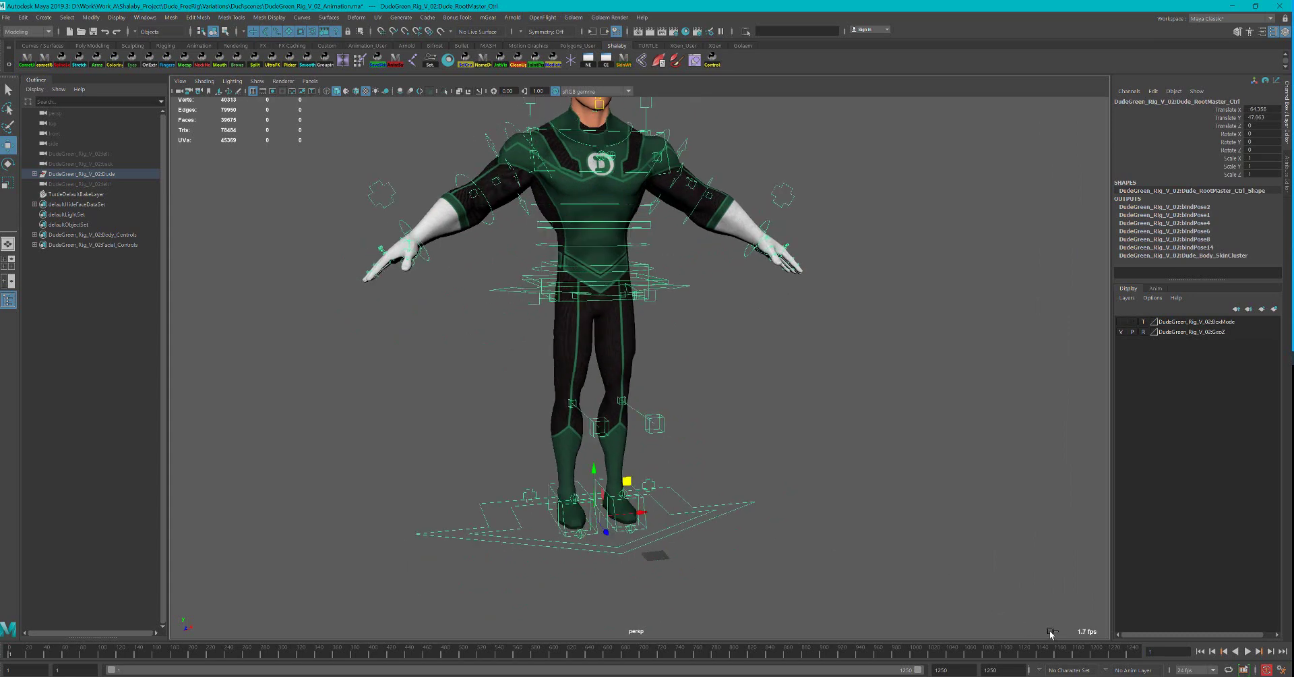
pyautogui.hotkey('ctrl', 'z')
pyautogui.hotkey('ctrl', 'z')
pyautogui.hotkey('ctrl', 'z')
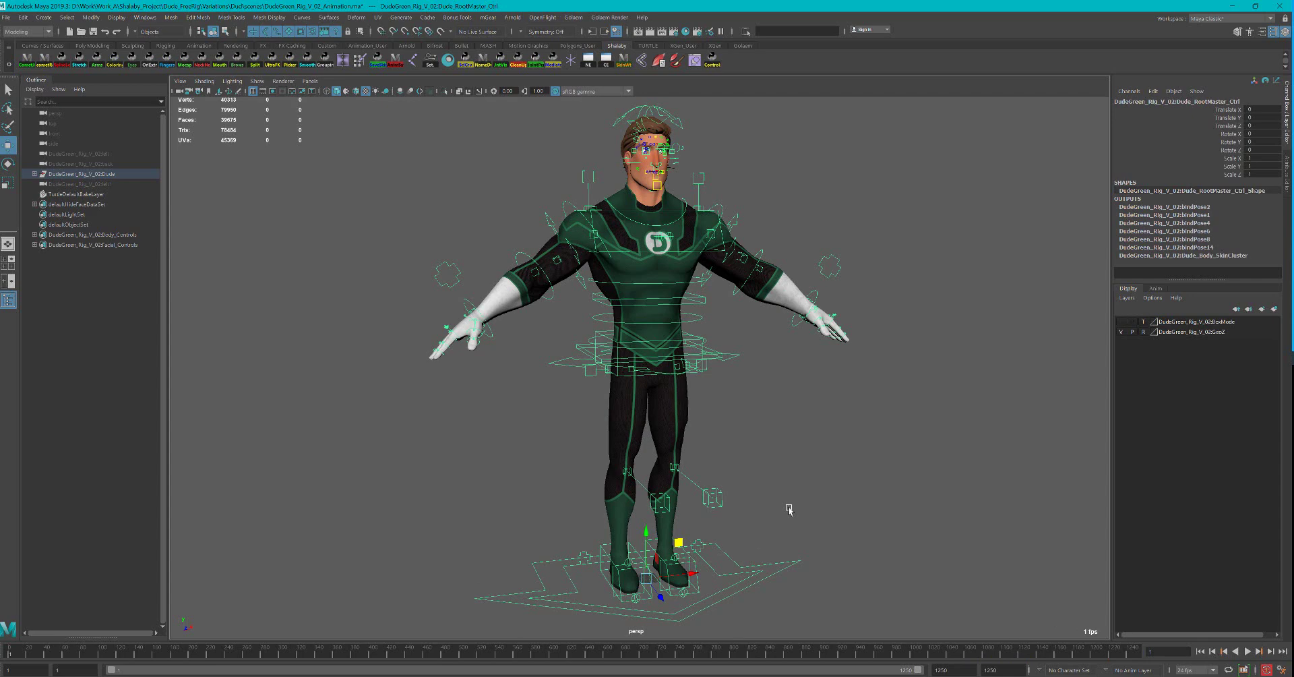
pyautogui.keyDown('alt'); pyautogui.moveTo(789, 508); pyautogui.dragTo(786, 519); pyautogui.keyUp('alt')
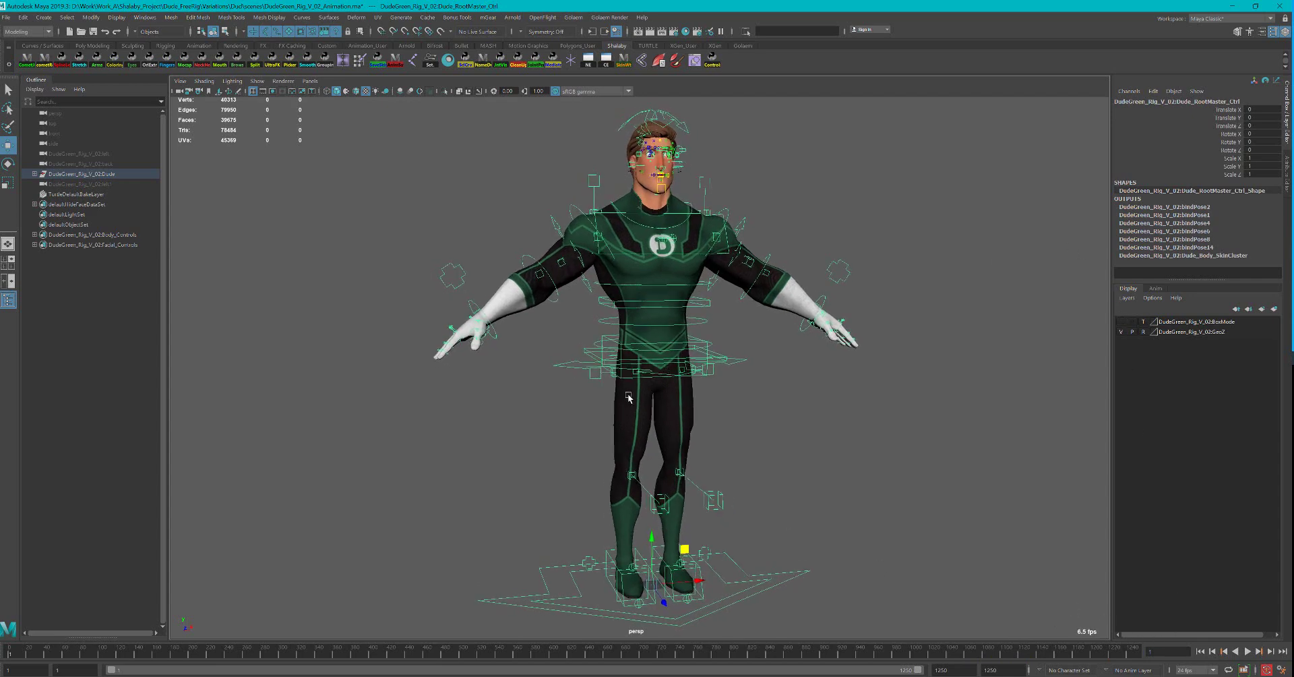
pyautogui.keyDown('alt'); pyautogui.moveTo(629, 397); pyautogui.dragTo(357, 519); pyautogui.keyUp('alt')
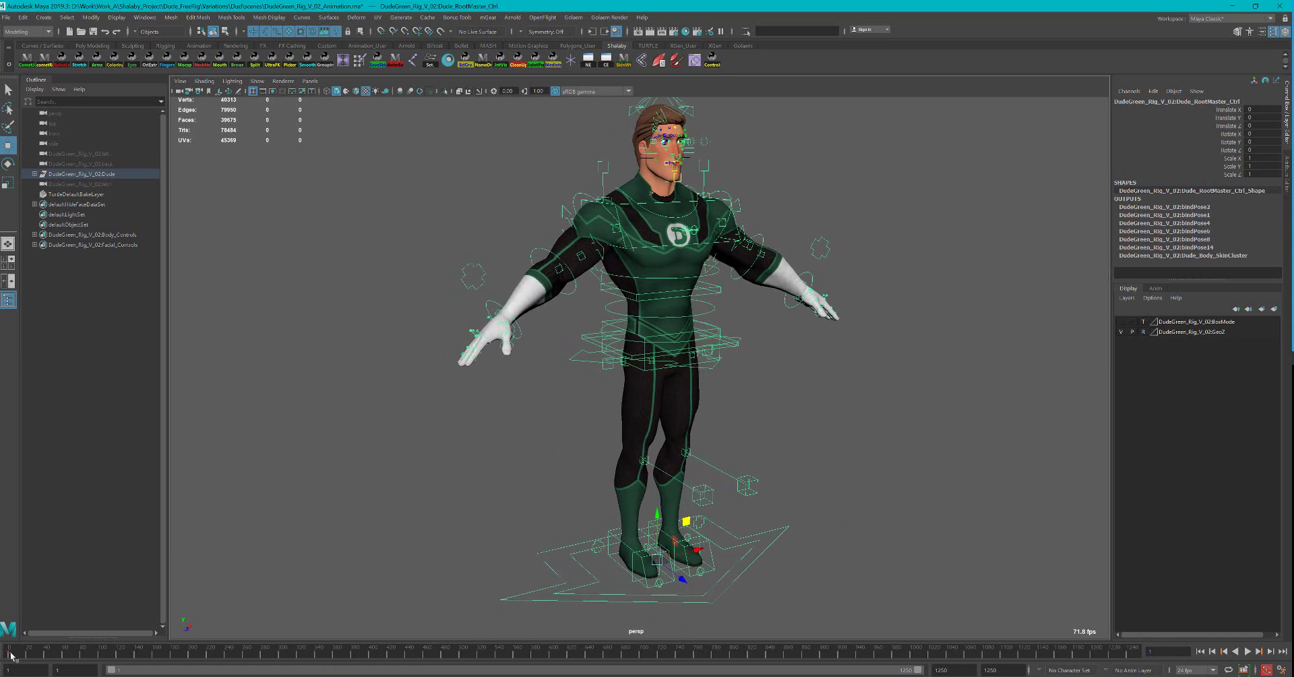
# - Play the animation, move the whole rig right and slightly up, and play it again
pyautogui.hotkey('alt', 'v')
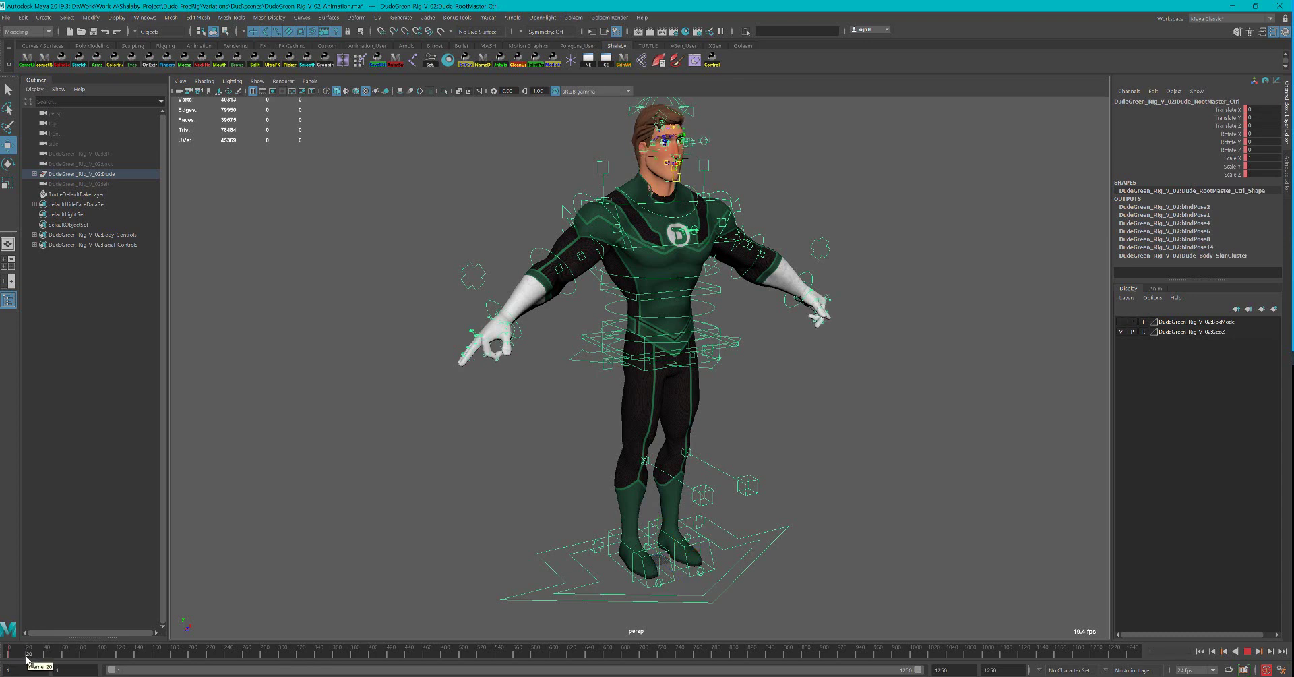
pyautogui.click(27, 657)
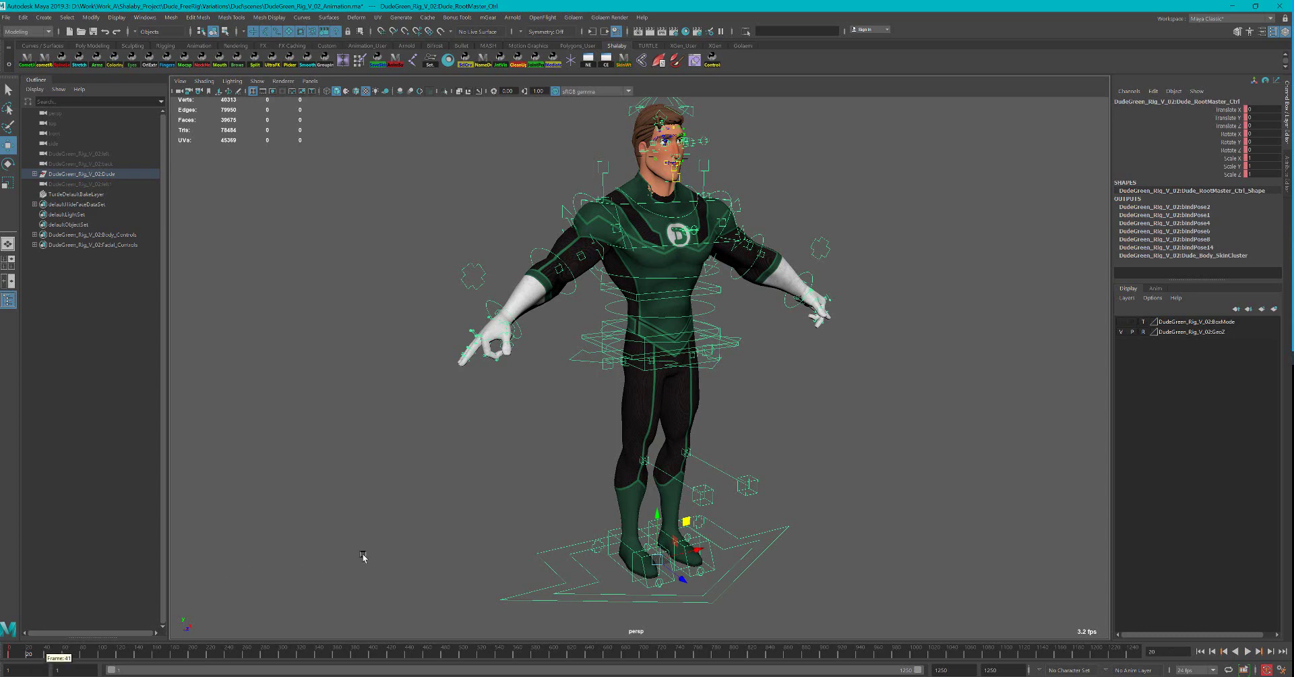
pyautogui.keyDown('alt'); pyautogui.moveTo(364, 557); pyautogui.dragTo(430, 546); pyautogui.keyUp('alt')
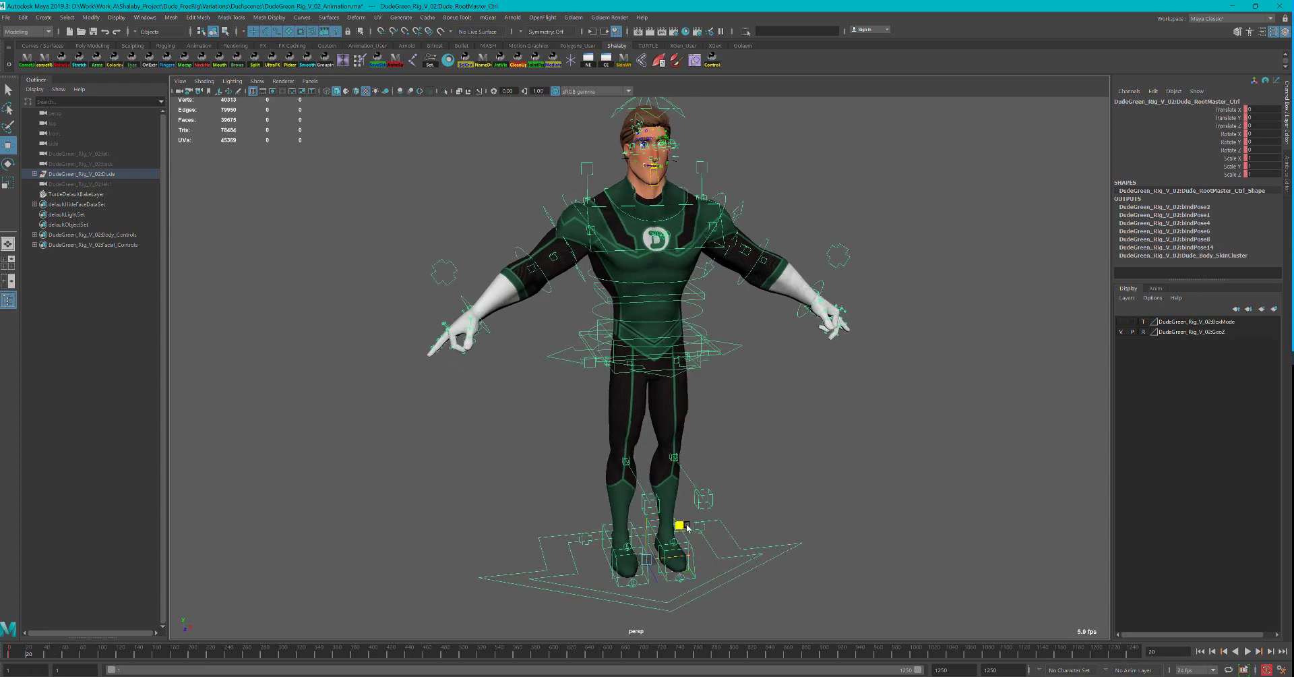
pyautogui.moveTo(687, 527); pyautogui.dragTo(700, 526)
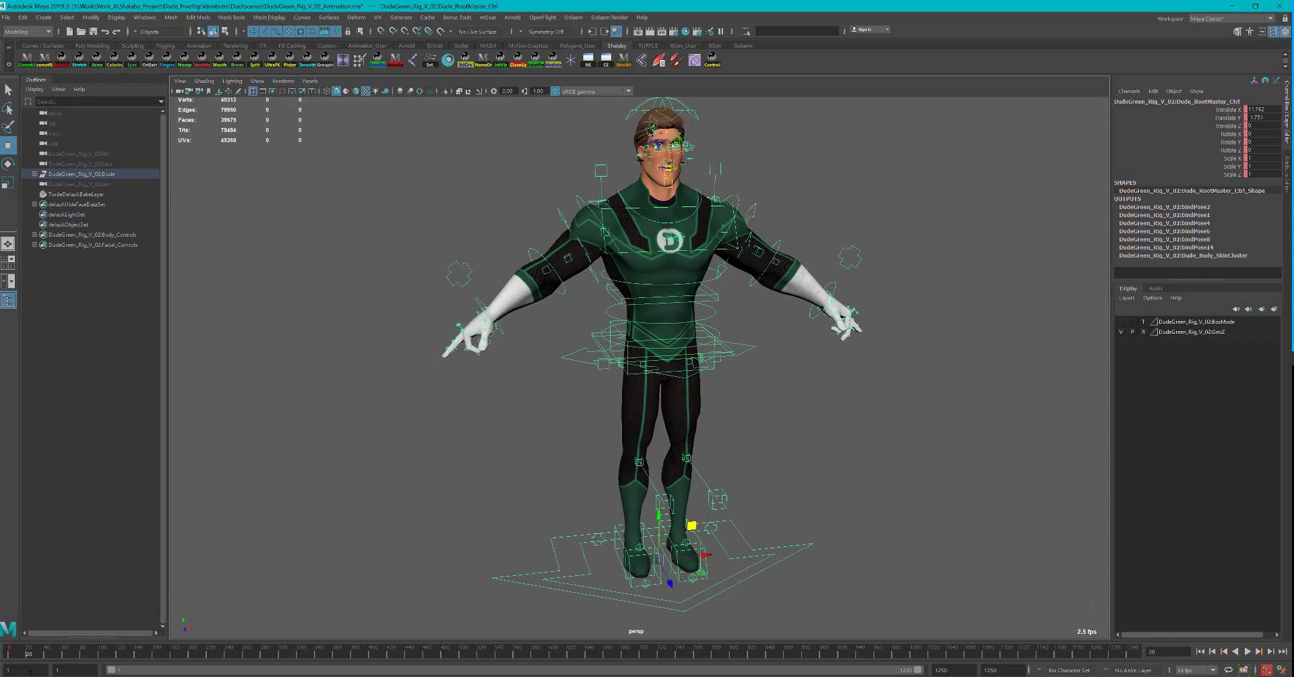
pyautogui.hotkey('alt', 'v')
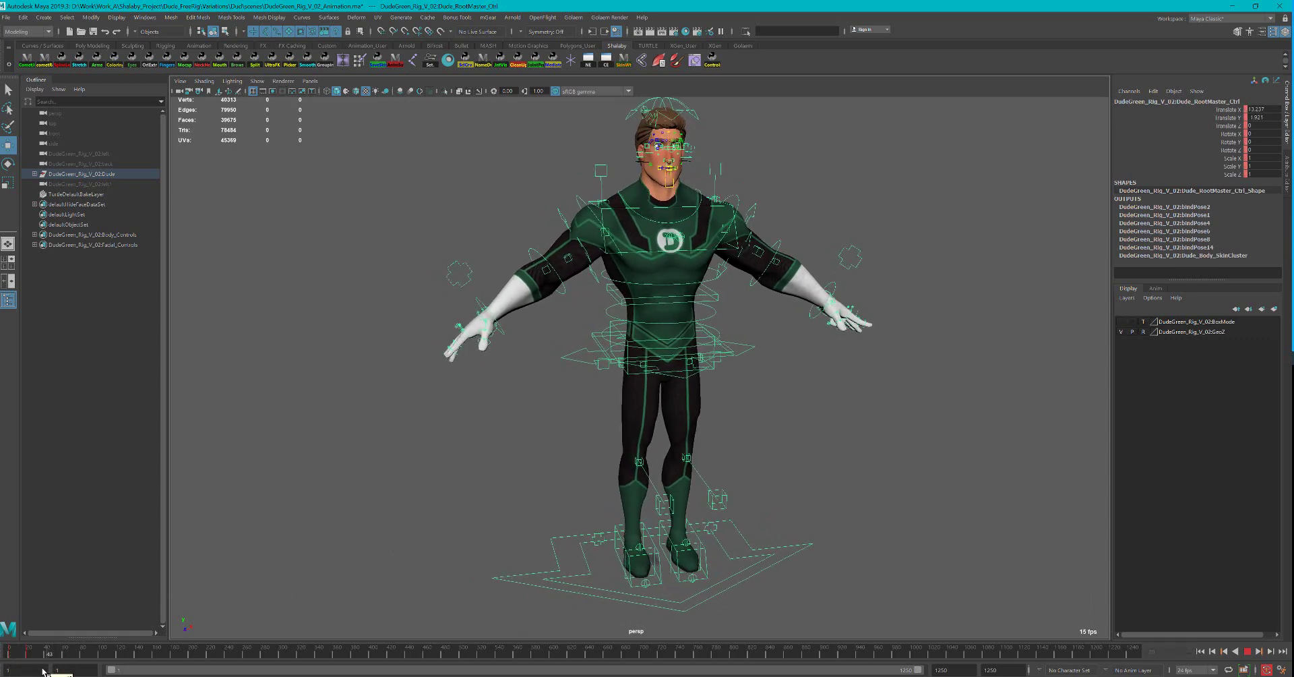
pyautogui.hotkey('alt', 'v')
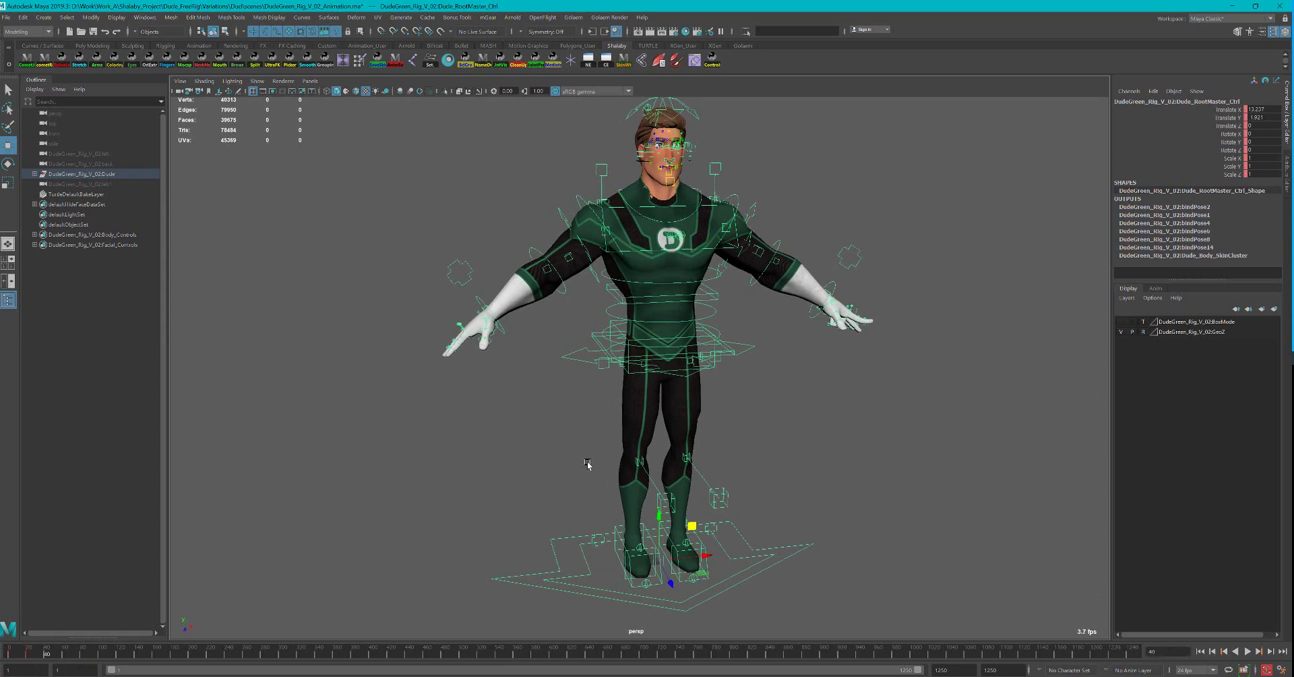
# - Move the rig root further, undo the moves, and replay the animation
pyautogui.moveTo(692, 523)
pyautogui.mouseDown()
pyautogui.moveTo(627, 497)
pyautogui.moveTo(702, 536)
pyautogui.mouseUp()
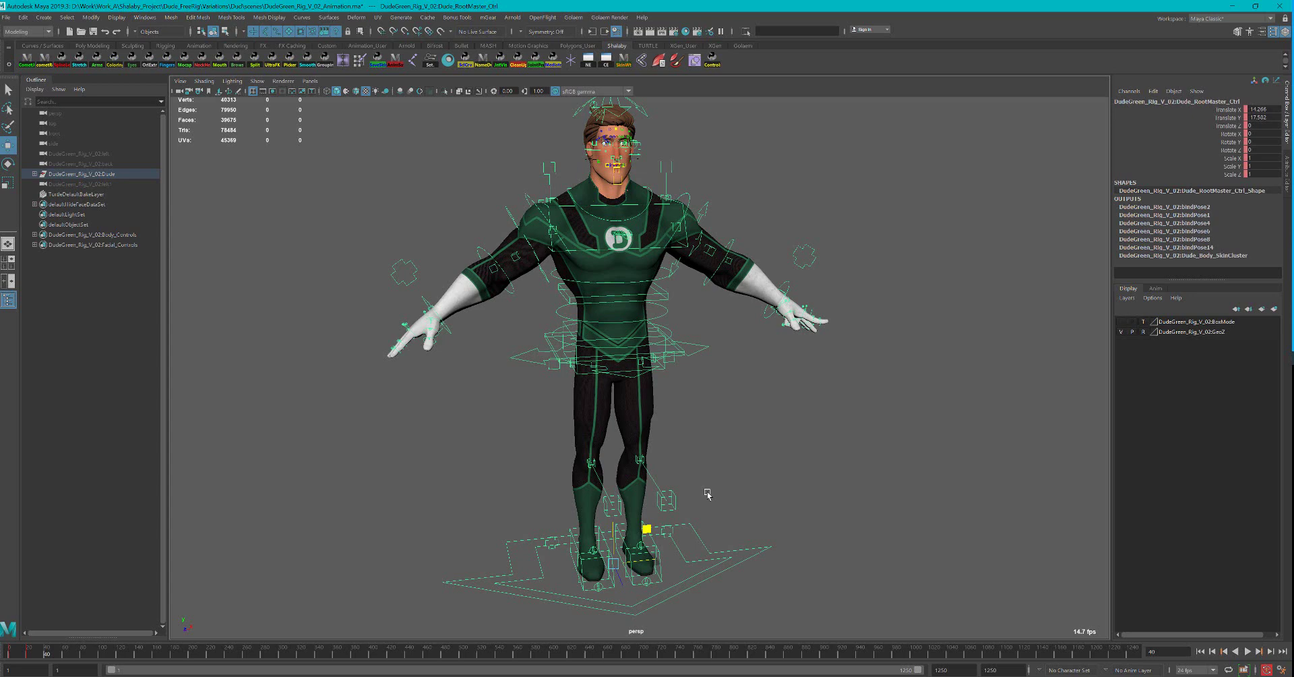
pyautogui.hotkey('ctrl', 'z')
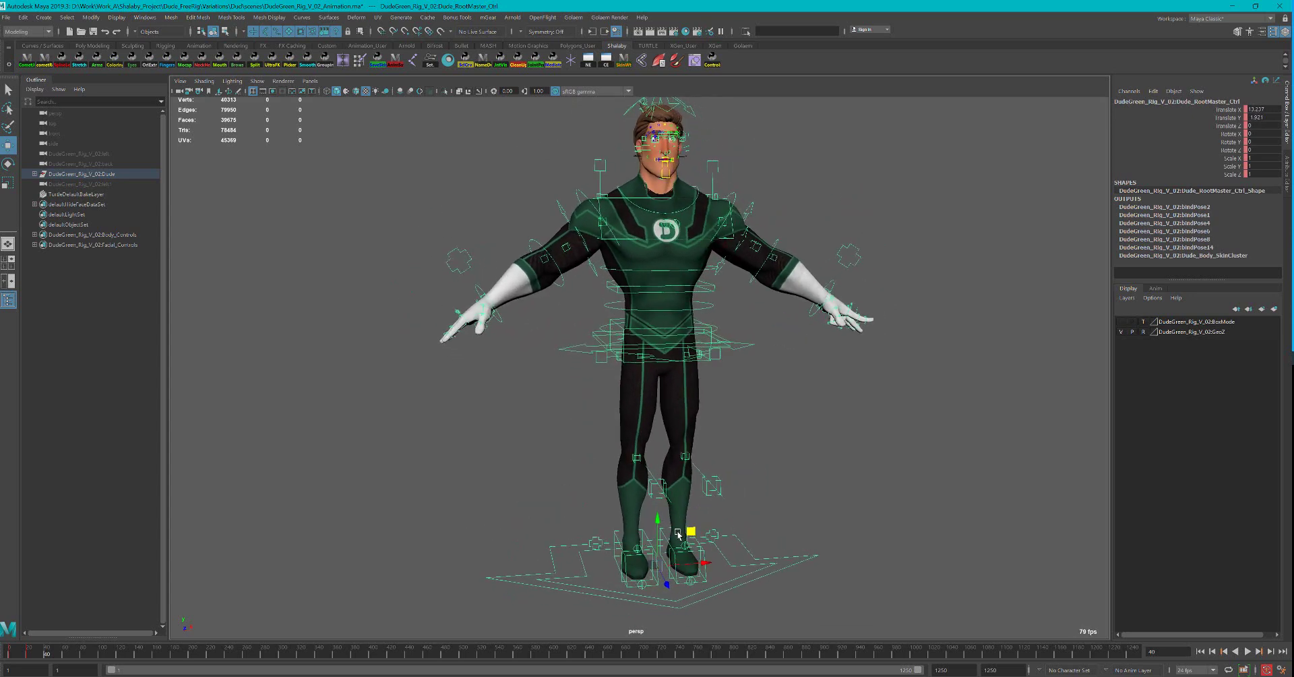
pyautogui.keyDown('alt'); pyautogui.moveTo(679, 534); pyautogui.dragTo(657, 561); pyautogui.keyUp('alt')
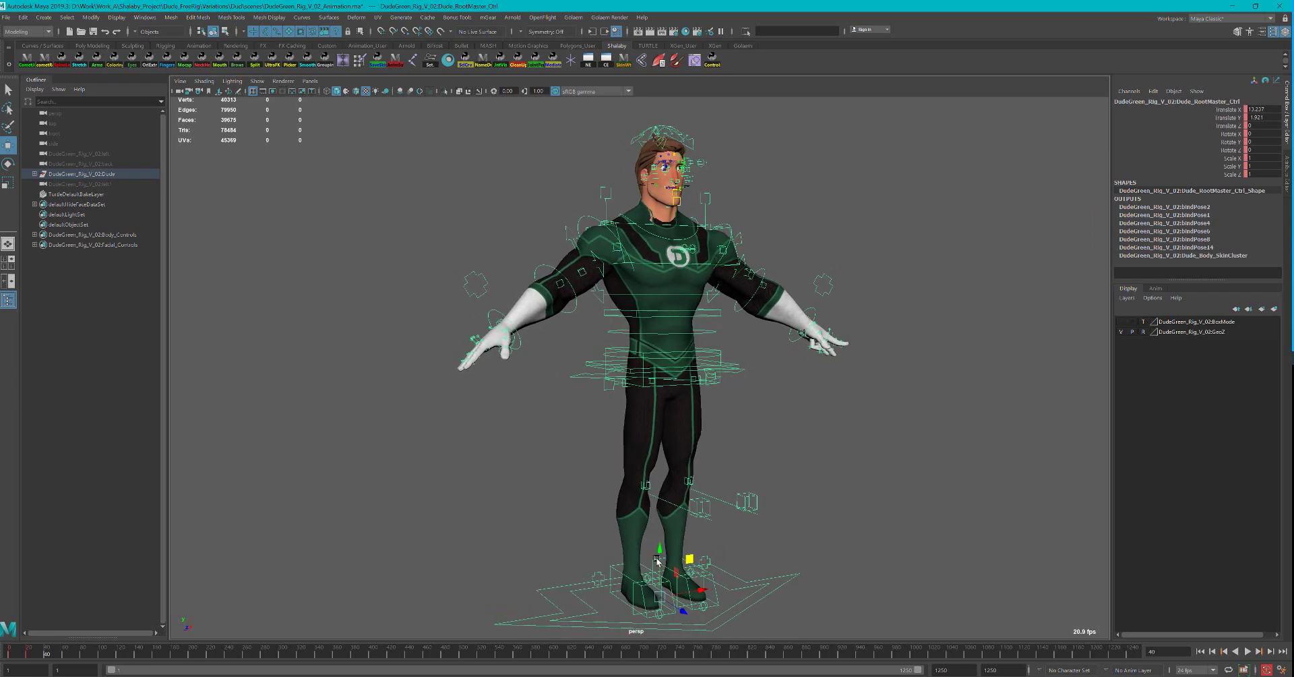
pyautogui.hotkey('alt', 'v')
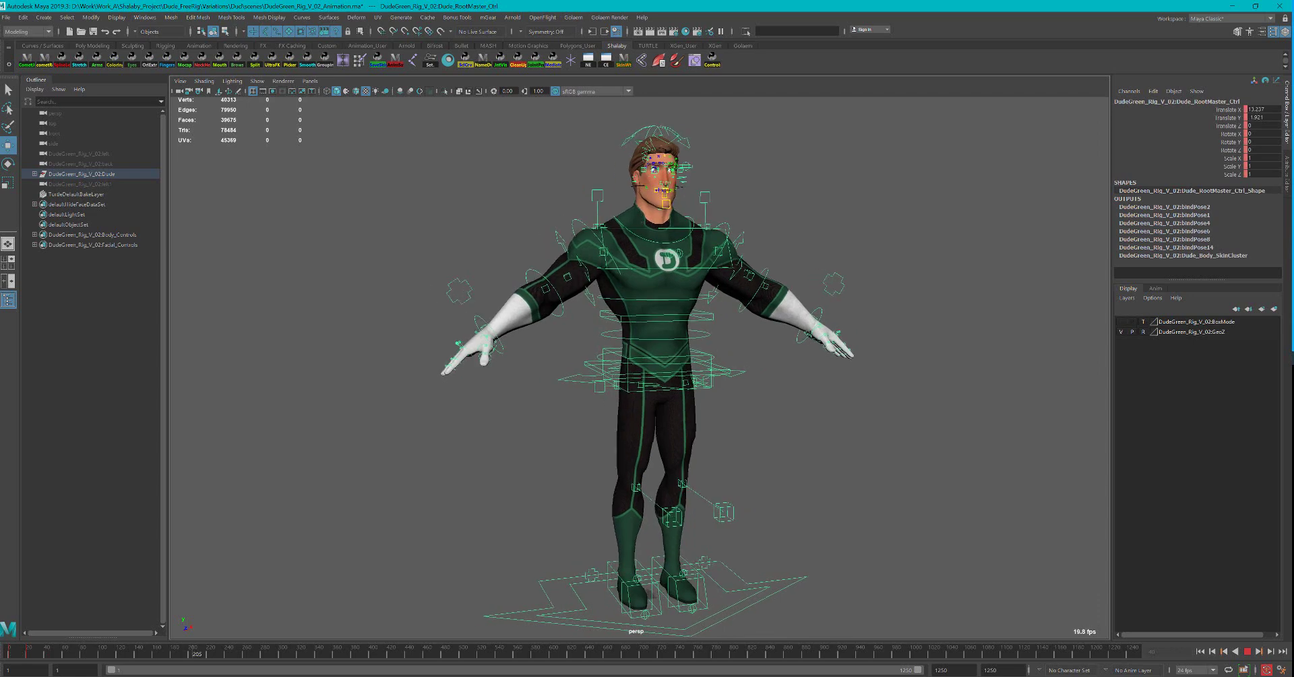
pyautogui.press('Escape')
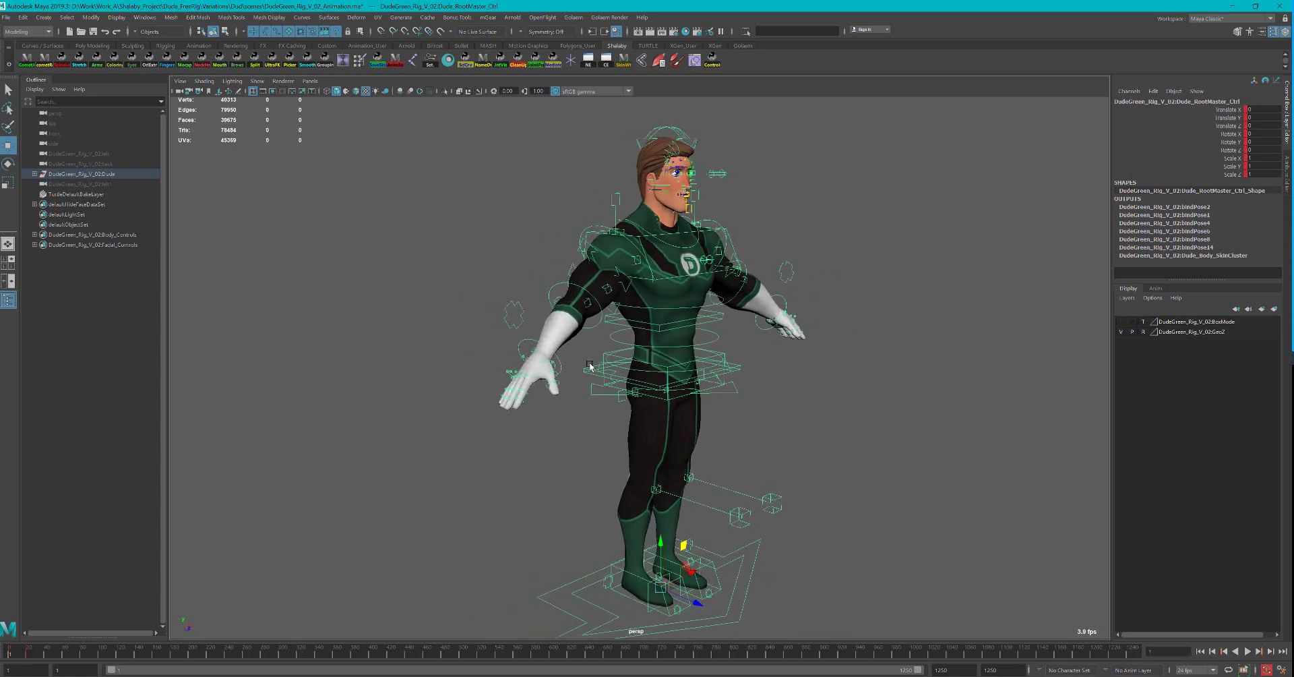
# - Replay the animation, checking the raised-arms pose at frame 647, then return to the start T-pose
pyautogui.keyDown('alt'); pyautogui.moveTo(453, 421); pyautogui.dragTo(615, 286); pyautogui.keyUp('alt')
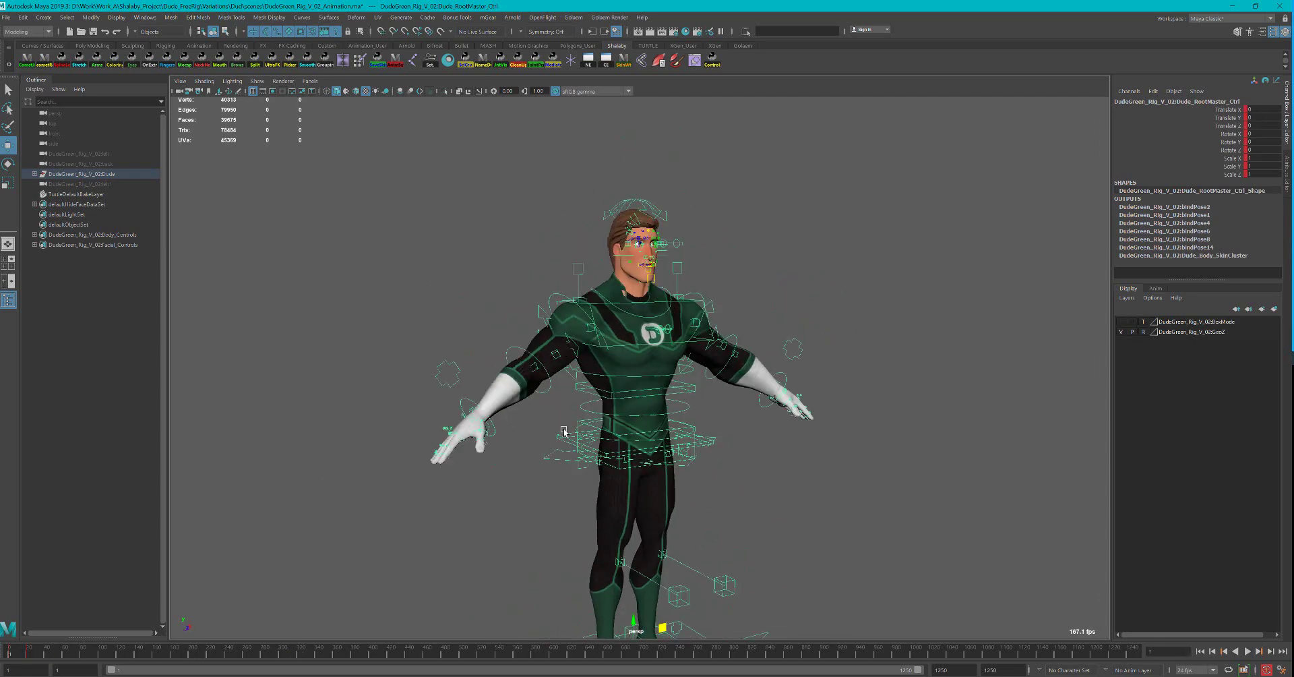
pyautogui.click(1247, 652)
pyautogui.scroll(-5, 732, 477)
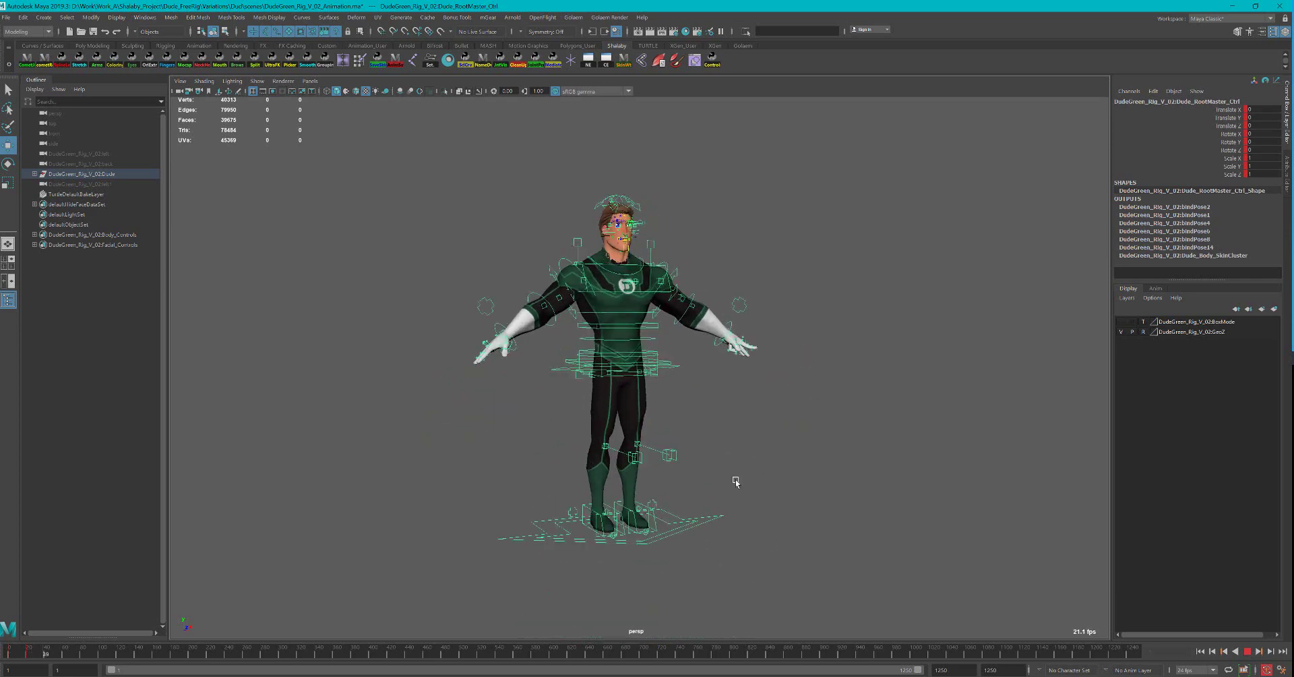
pyautogui.scroll(2, 735, 481)
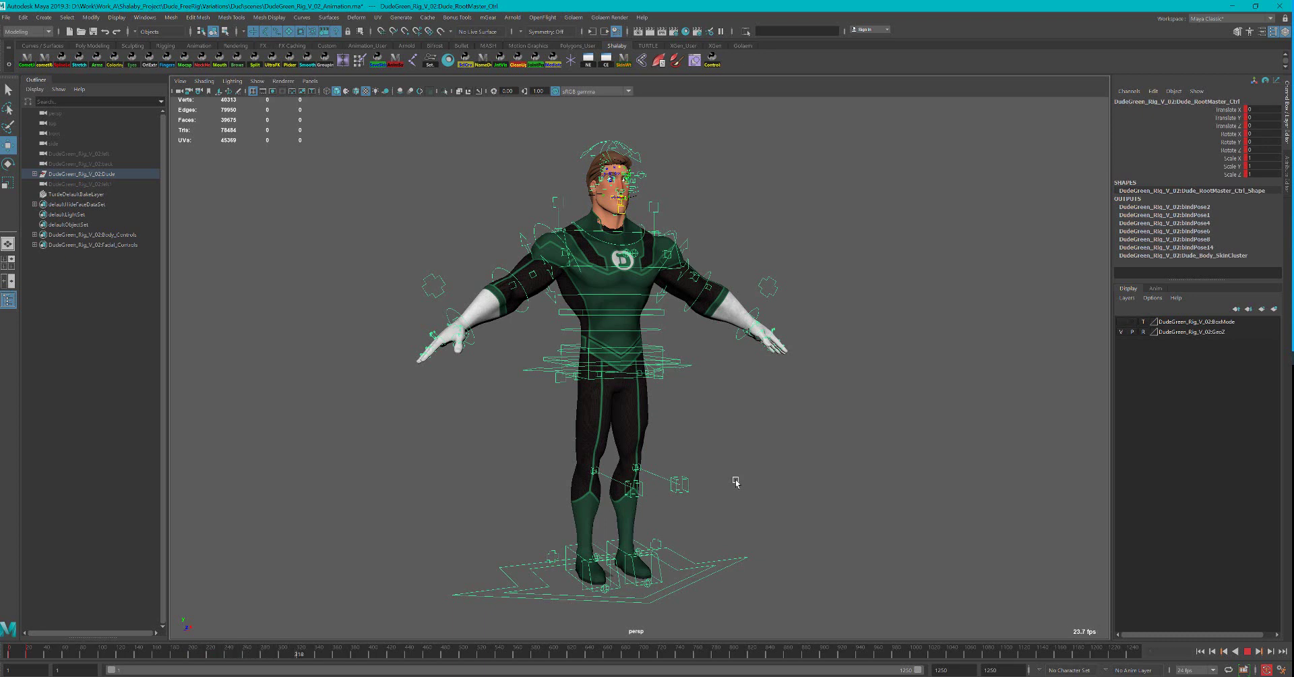
pyautogui.click(1247, 652)
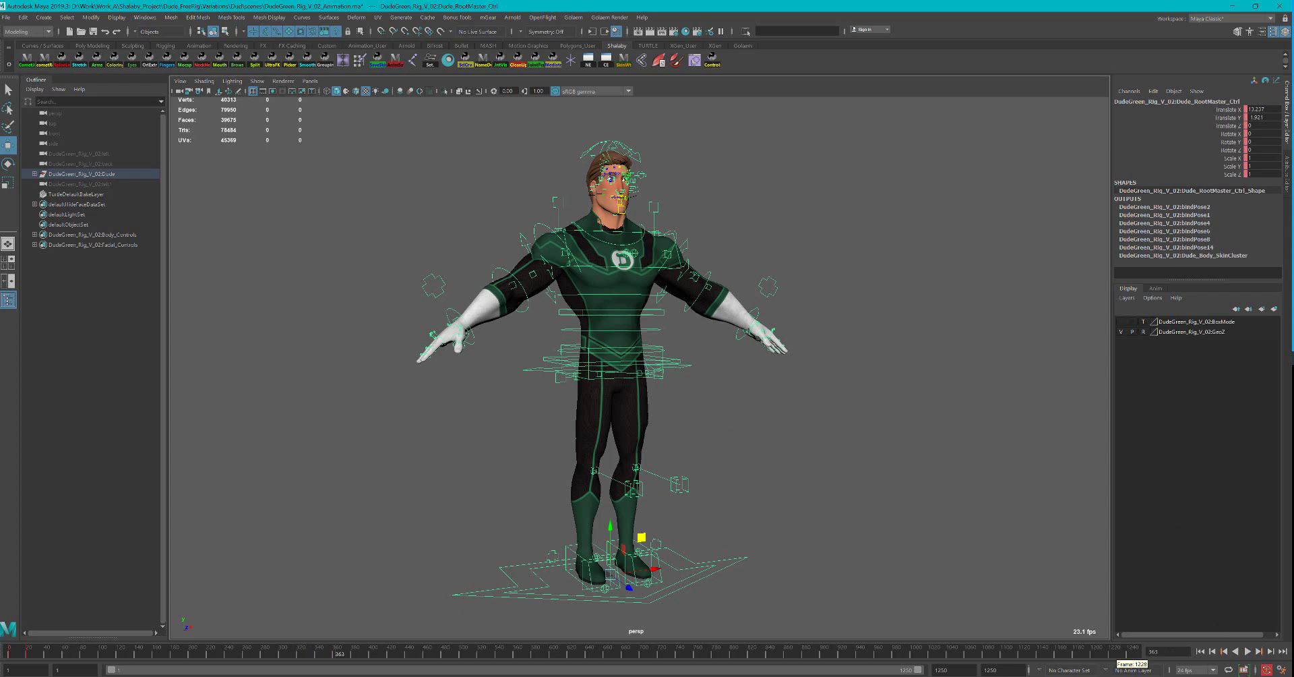
pyautogui.moveTo(553, 652); pyautogui.dragTo(596, 653)
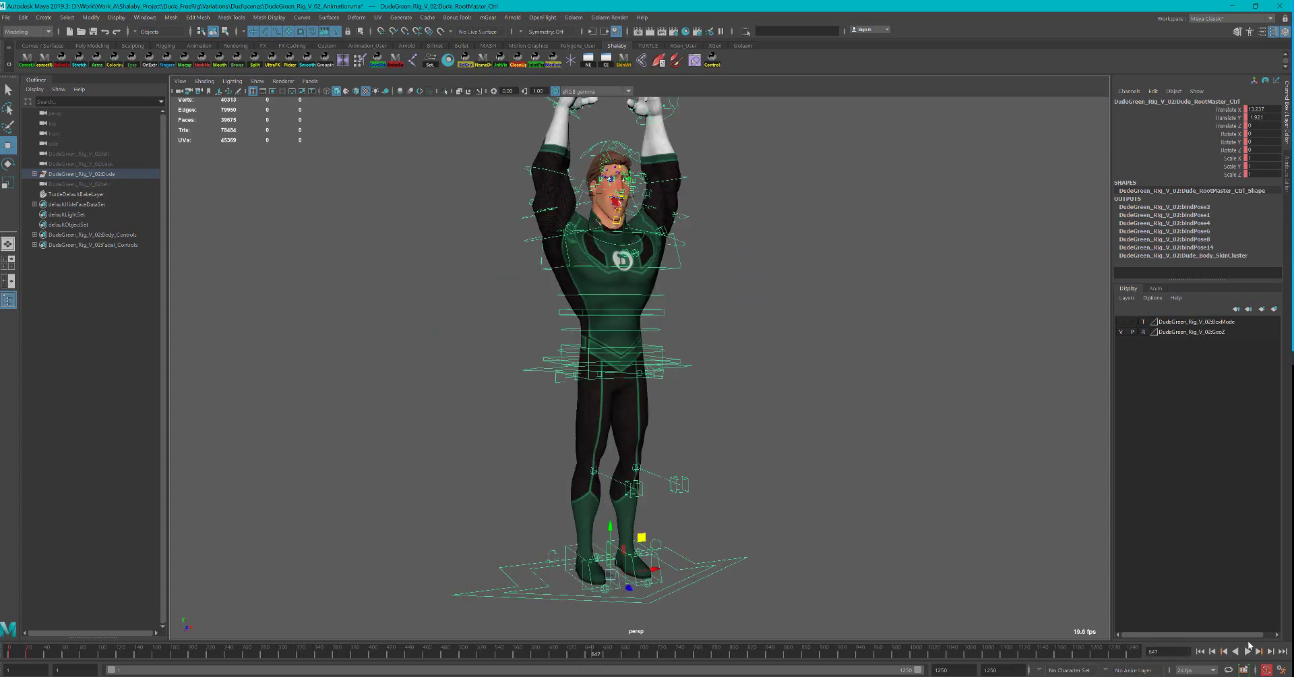
pyautogui.click(1247, 652)
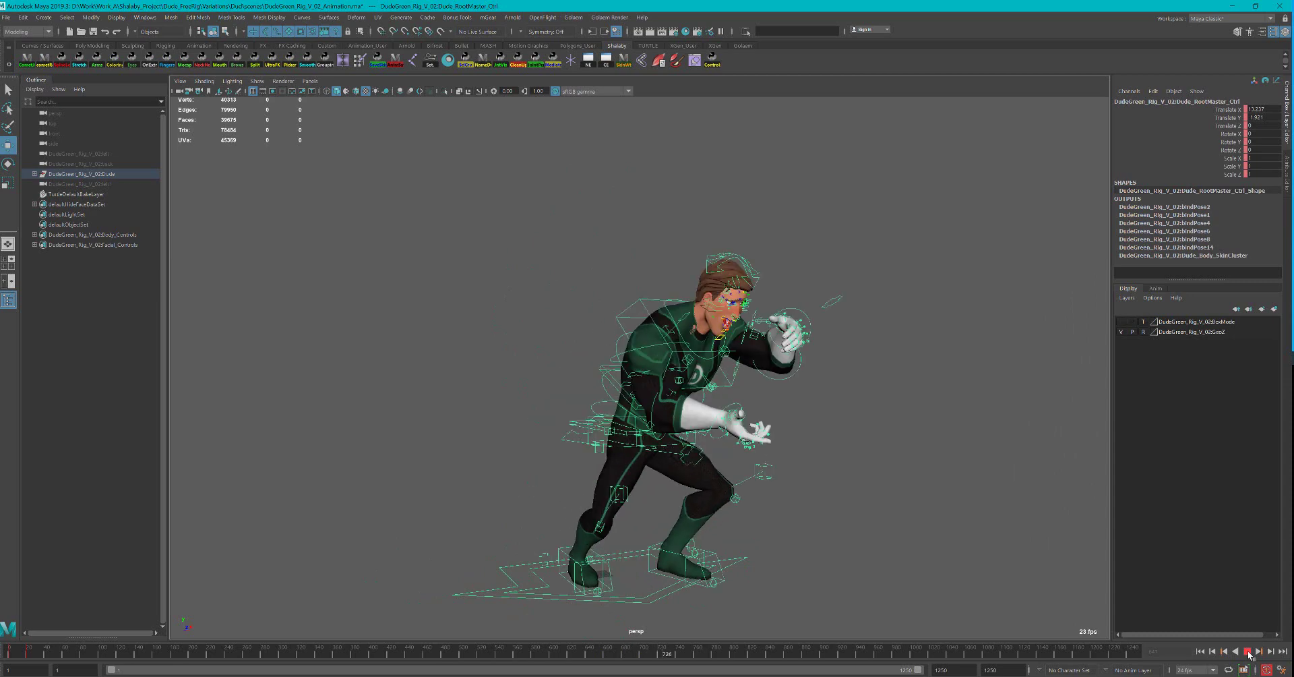
pyautogui.click(1248, 652)
pyautogui.click(1204, 652)
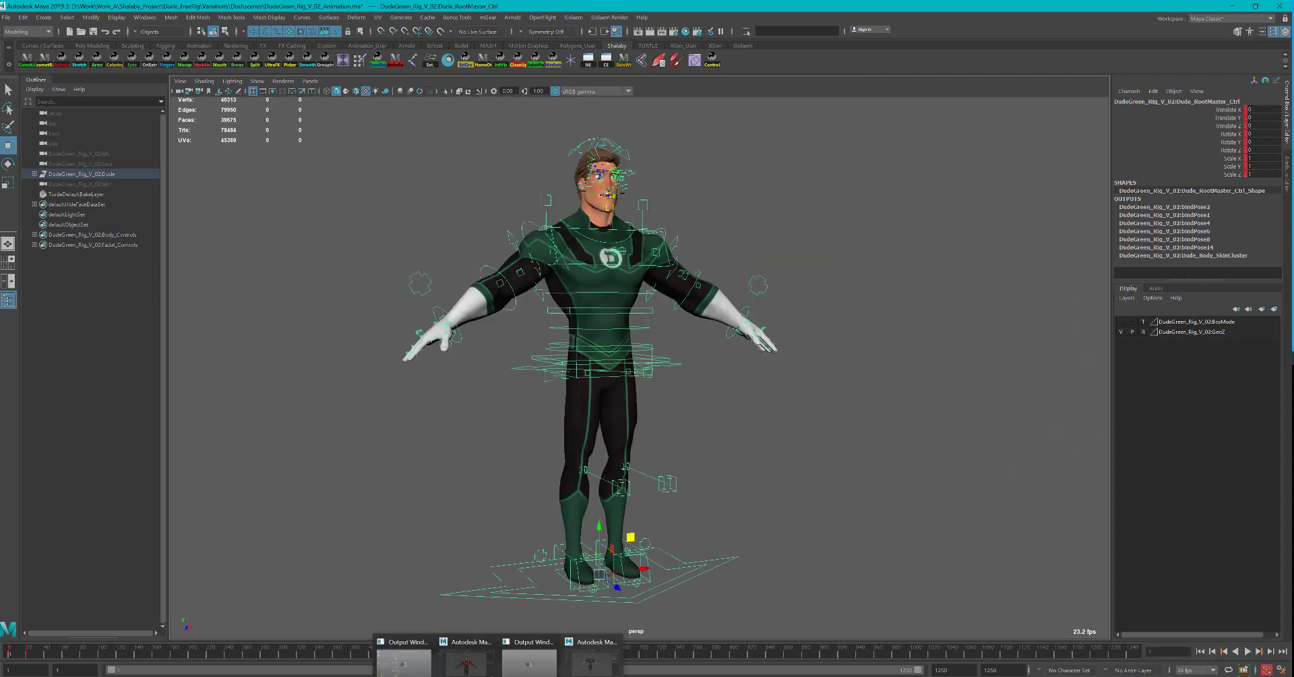
# - Switch to the DudeRed scene and play, then stop its animation
pyautogui.click(465, 659)
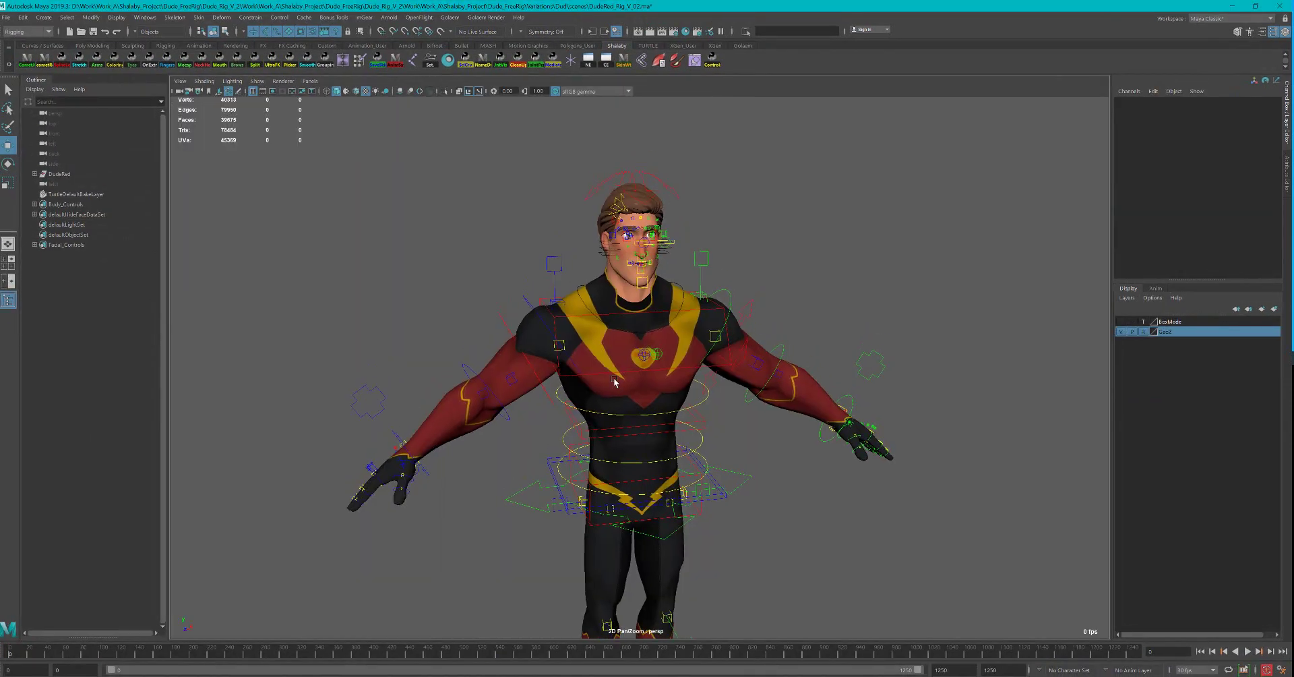
pyautogui.moveTo(614, 381)
pyautogui.keyDown('alt'); pyautogui.mouseDown()
pyautogui.moveTo(570, 332)
pyautogui.moveTo(490, 328)
pyautogui.mouseUp(); pyautogui.keyUp('alt')
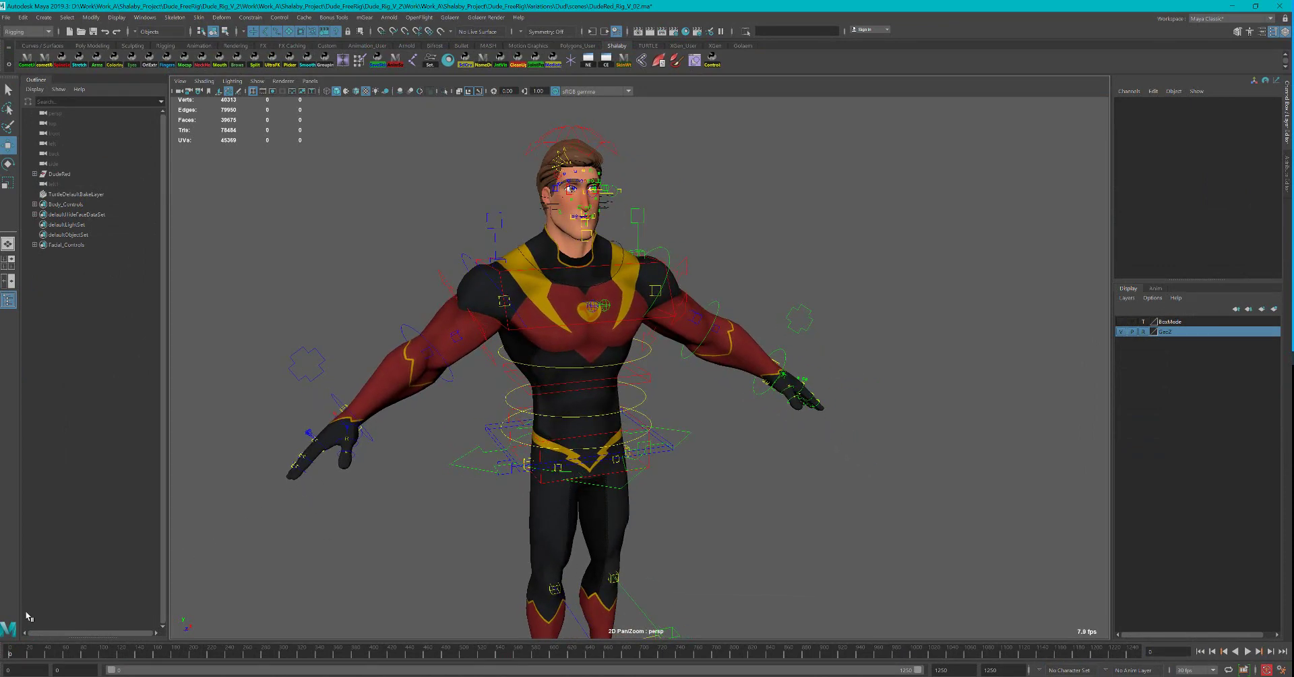
pyautogui.hotkey('alt', 'v')
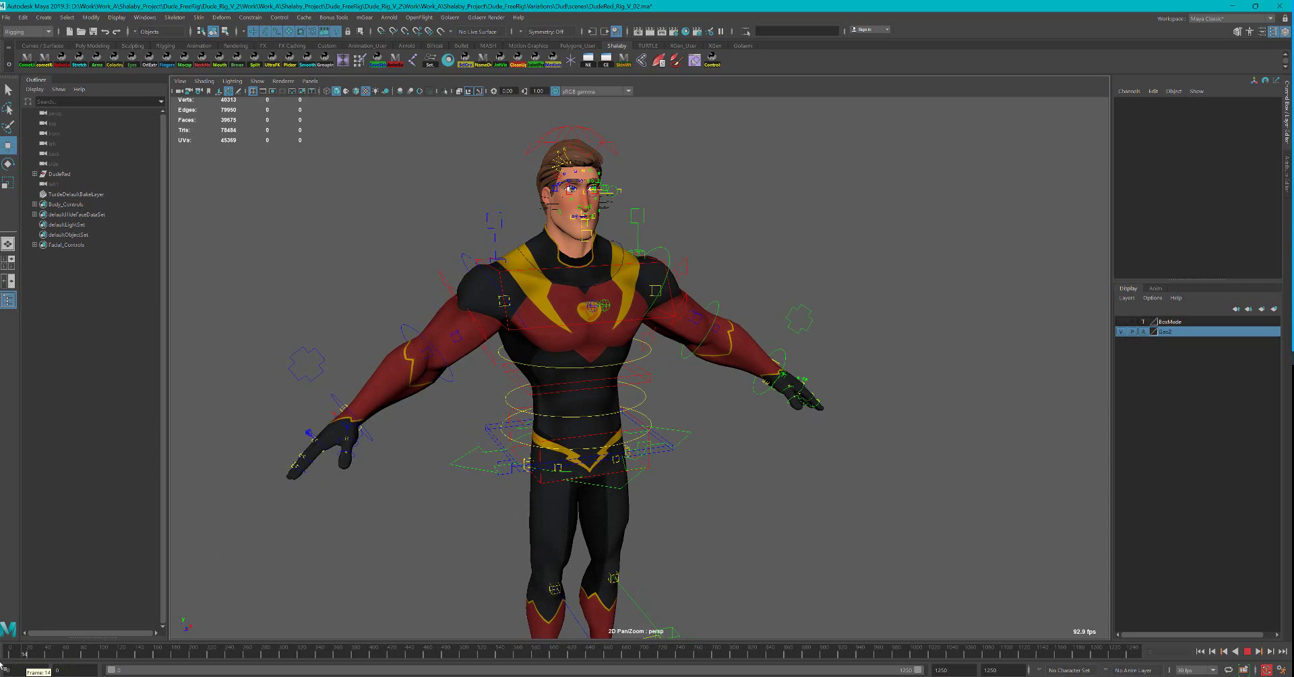
pyautogui.hotkey('alt', 'shift', 'v')
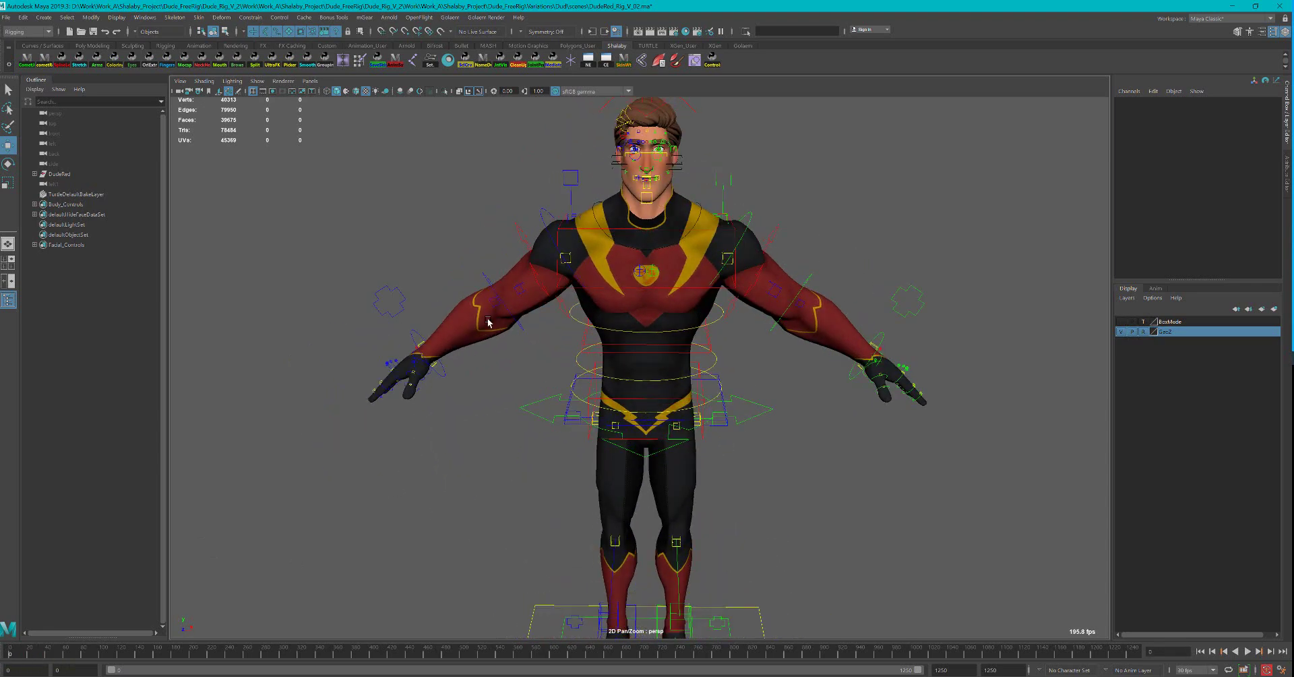
pyautogui.keyDown('alt'); pyautogui.moveTo(489, 322); pyautogui.dragTo(492, 345); pyautogui.keyUp('alt')
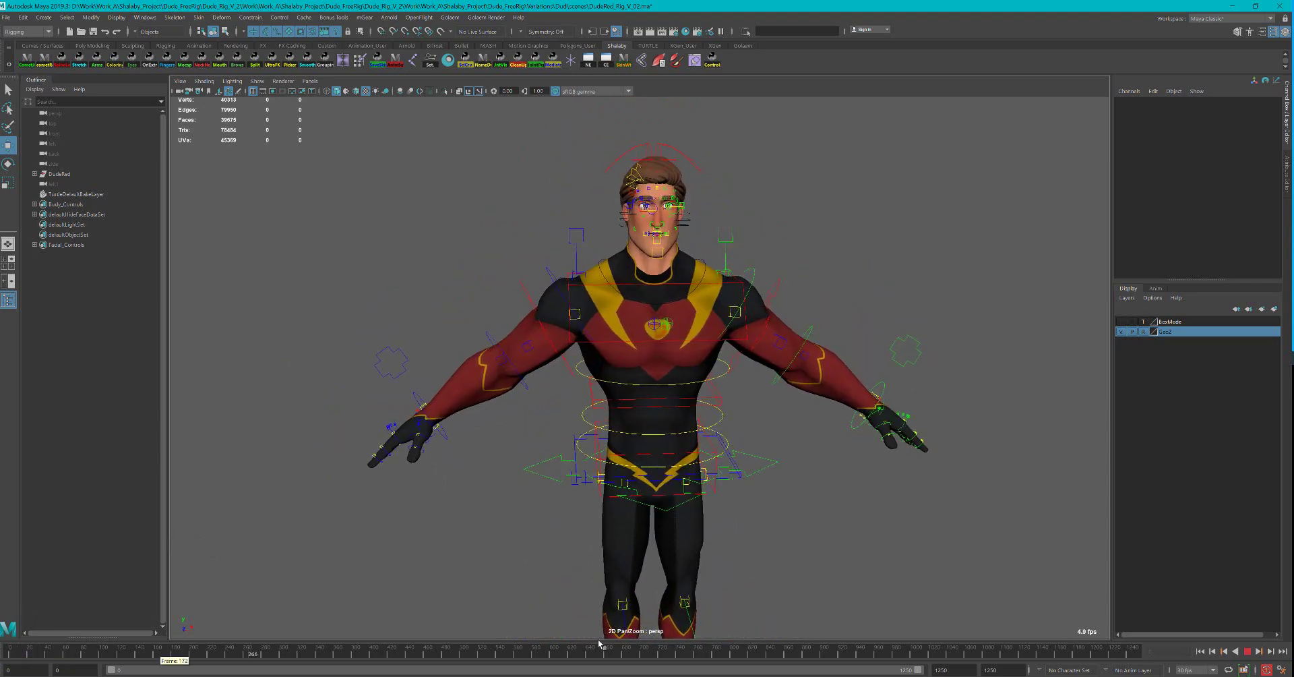
# - Shift DudeRed's waist offset control left and up, then undo both moves
pyautogui.moveTo(674, 398)
pyautogui.keyDown('alt'); pyautogui.mouseDown()
pyautogui.moveTo(782, 382)
pyautogui.moveTo(706, 433)
pyautogui.mouseUp(); pyautogui.keyUp('alt')
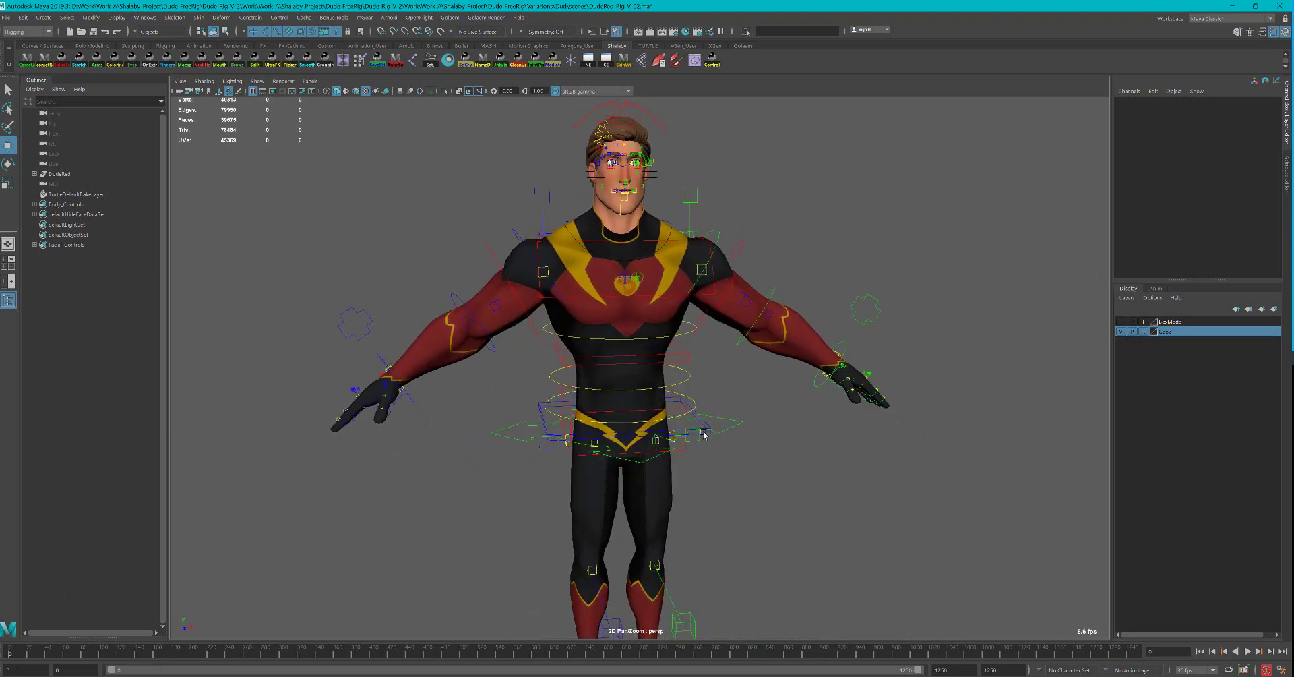
pyautogui.click(703, 435)
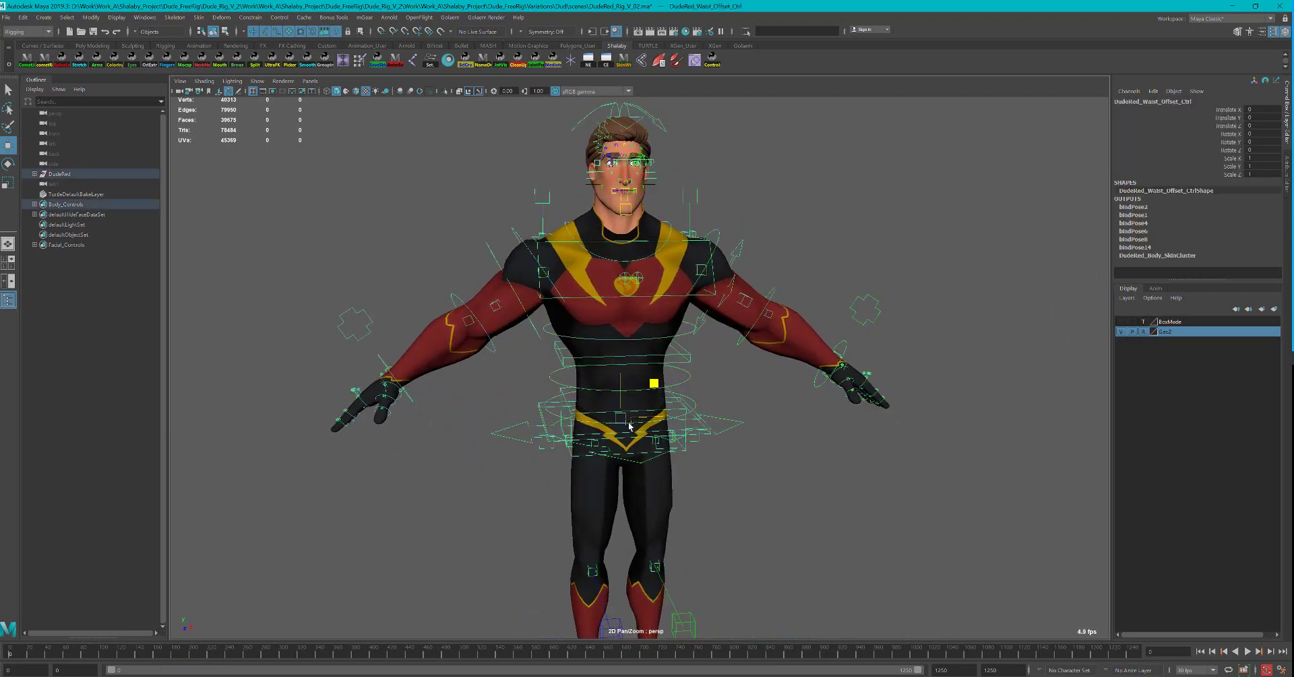
pyautogui.moveTo(629, 425)
pyautogui.mouseDown()
pyautogui.moveTo(664, 428)
pyautogui.moveTo(1004, 581)
pyautogui.mouseUp()
pyautogui.hotkey('ctrl', 'z')
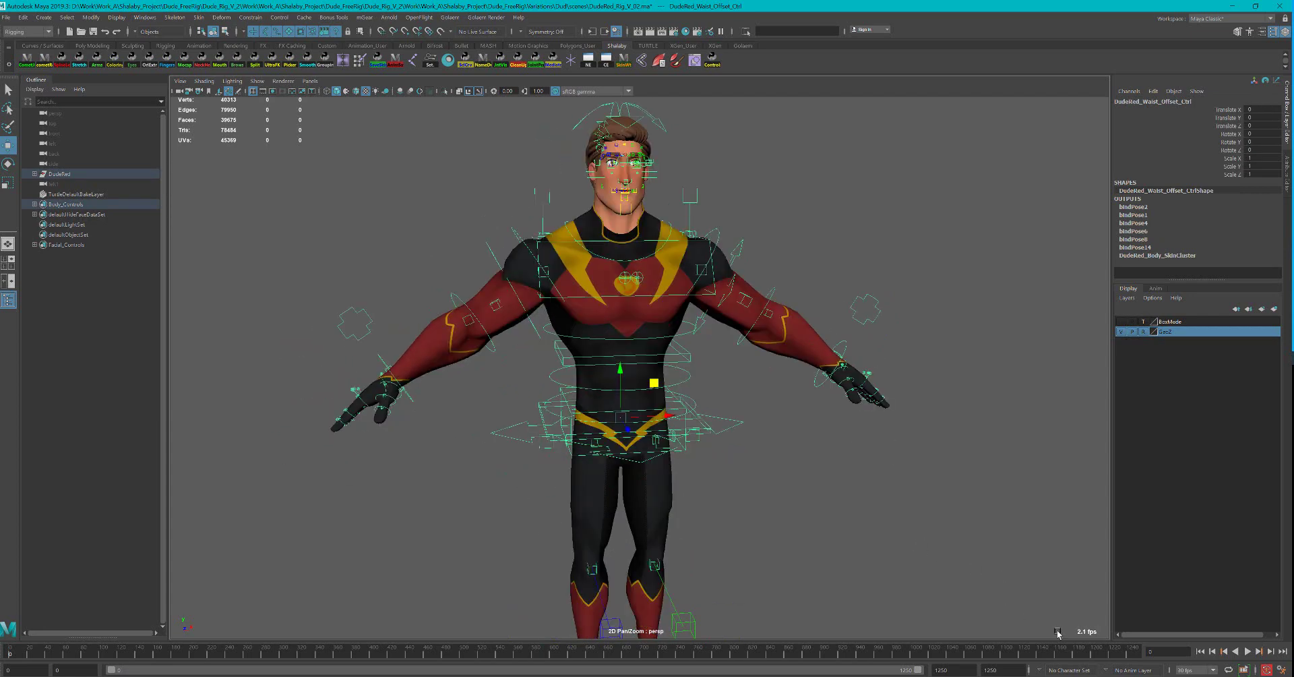
pyautogui.hotkey('ctrl', 'z')
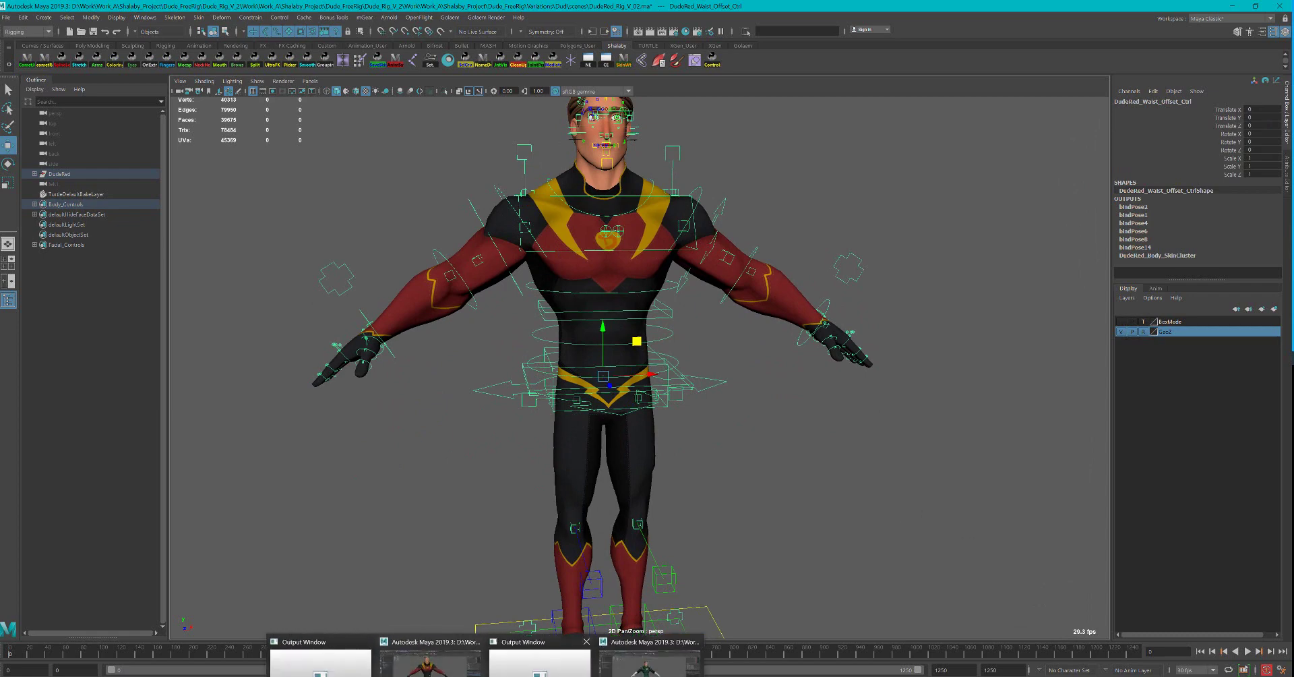
# - Back in the DudeGreen scene, reselect the Dude waist control with the Move tool (W)
pyautogui.click(553, 641)
pyautogui.scroll(3, 682, 402)
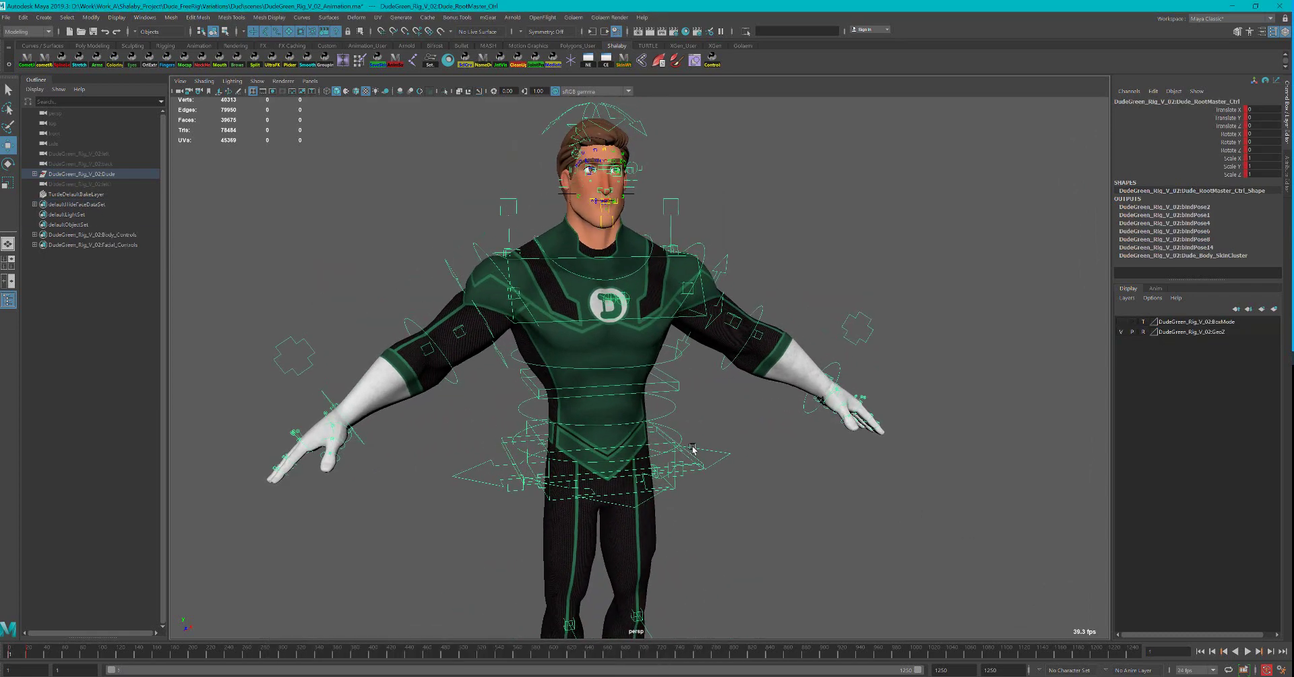
pyautogui.click(693, 450)
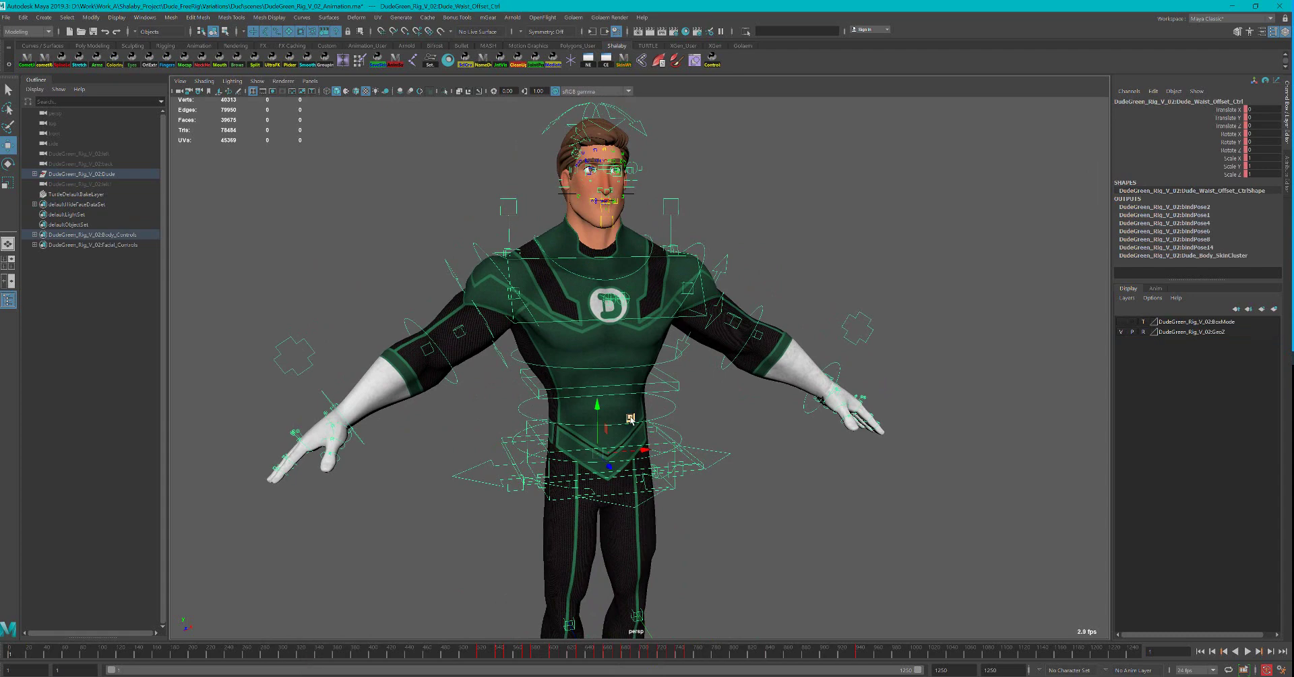
pyautogui.moveTo(637, 422)
pyautogui.keyDown('alt'); pyautogui.mouseDown()
pyautogui.moveTo(588, 464)
pyautogui.moveTo(679, 514)
pyautogui.mouseUp(); pyautogui.keyUp('alt')
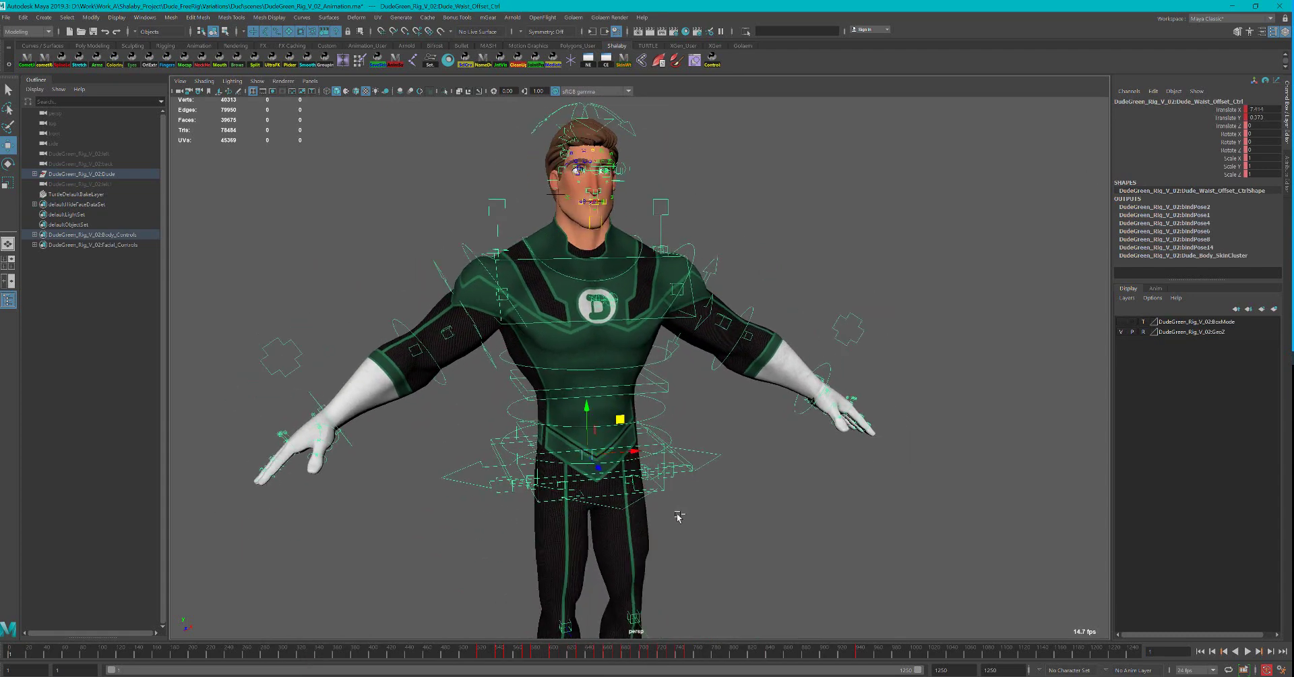
pyautogui.click(693, 460)
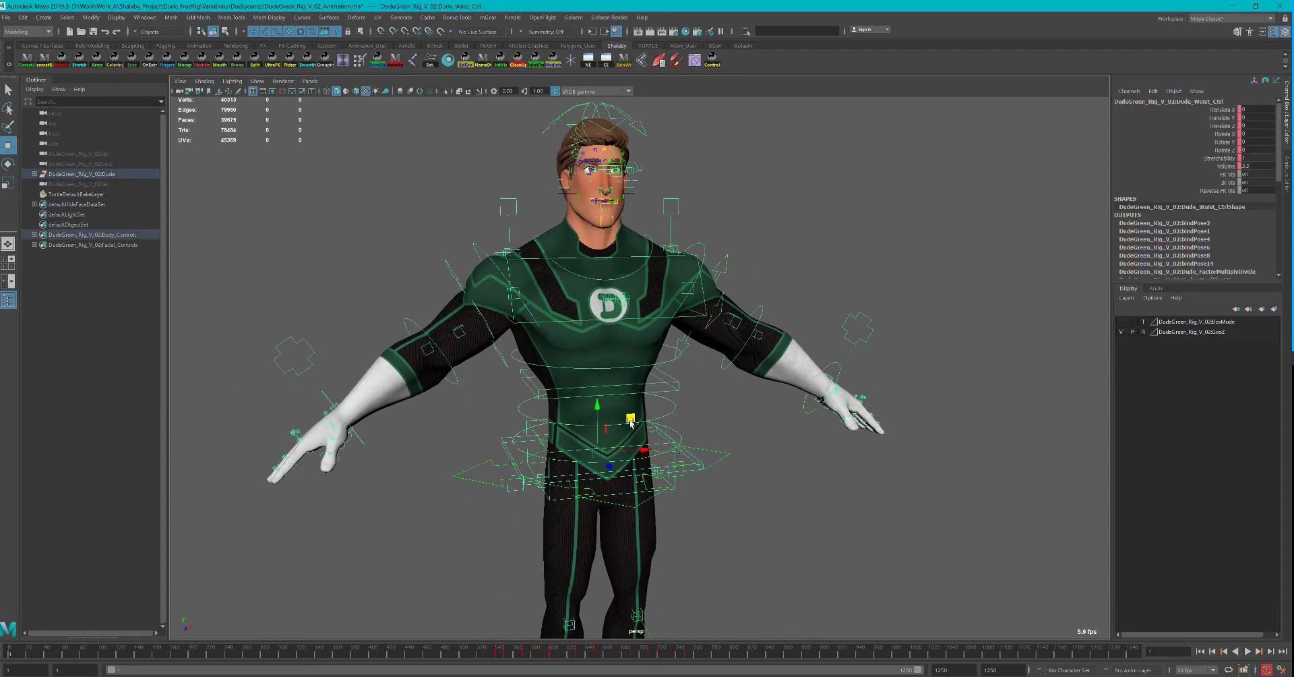
pyautogui.keyDown('alt'); pyautogui.moveTo(644, 431); pyautogui.dragTo(633, 413); pyautogui.keyUp('alt')
pyautogui.press('w')
# - Switch to DudeRed and set a starting key on the waist offset control
pyautogui.click(428, 664)
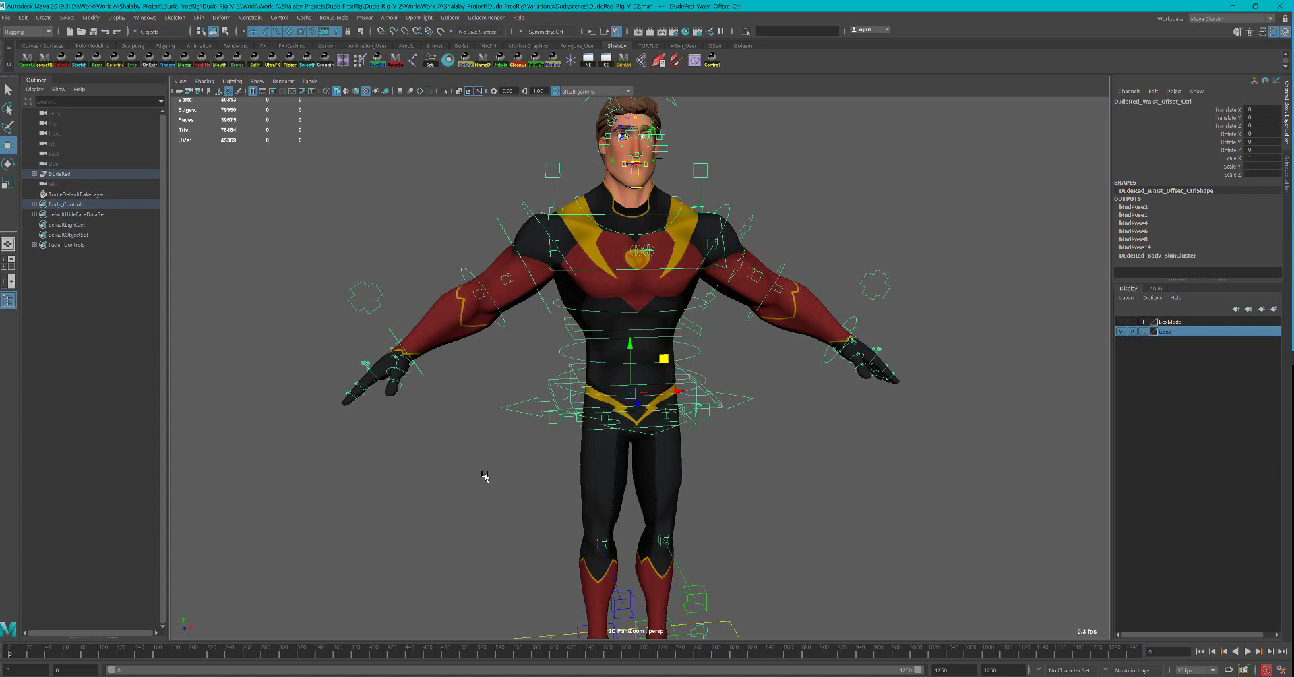
pyautogui.keyDown('alt'); pyautogui.moveTo(694, 450); pyautogui.dragTo(670, 467, button='middle'); pyautogui.keyUp('alt')
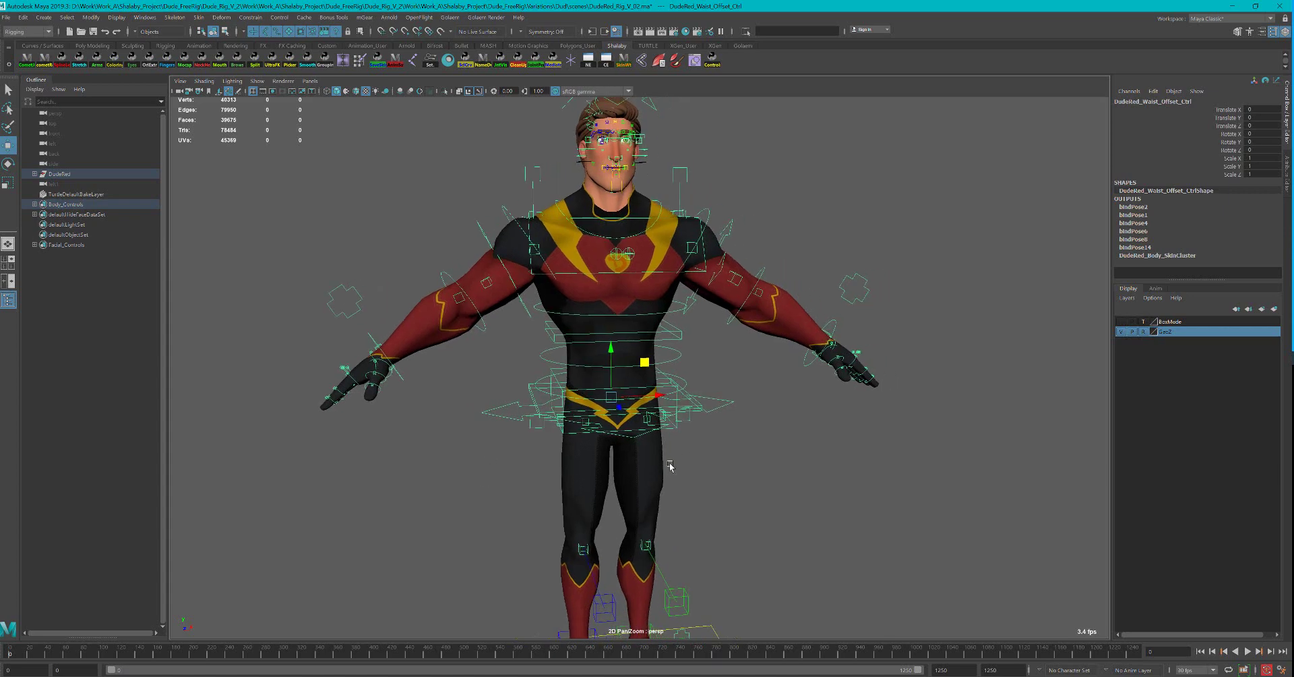
pyautogui.keyDown('alt'); pyautogui.moveTo(397, 543); pyautogui.dragTo(482, 513, button='middle'); pyautogui.keyUp('alt')
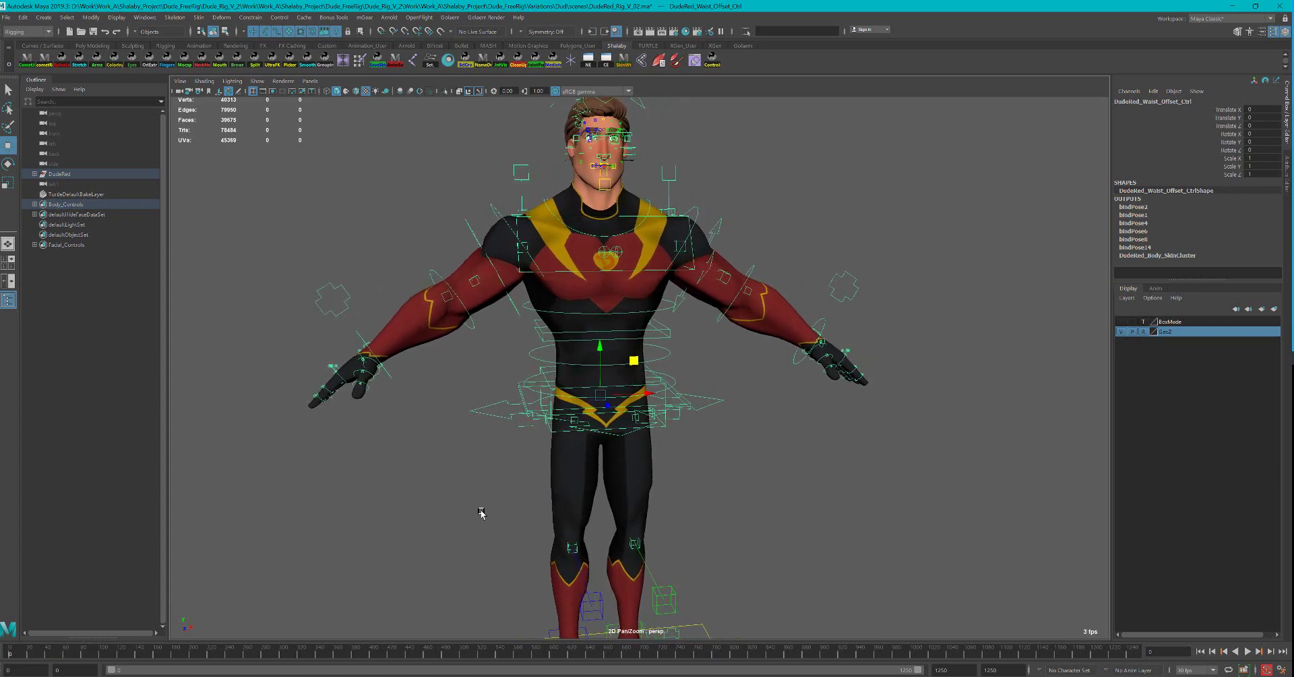
pyautogui.press('s')
pyautogui.hotkey('alt', 'v')
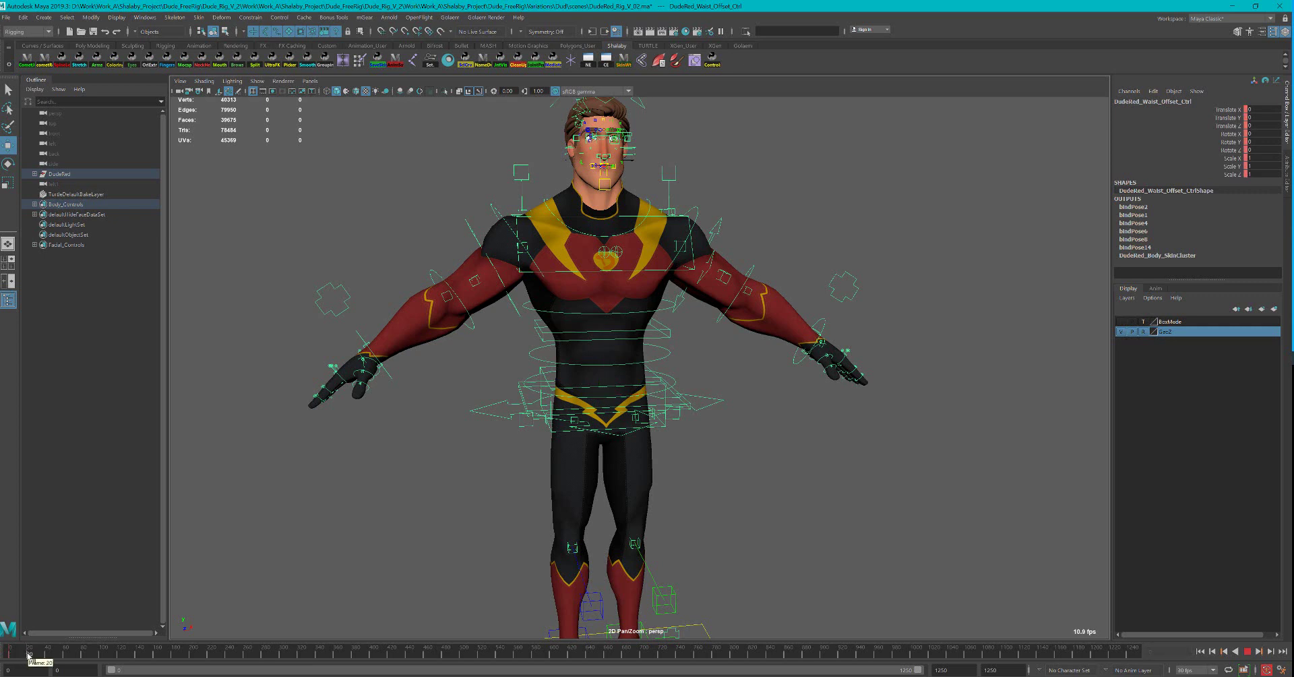
pyautogui.click(29, 654)
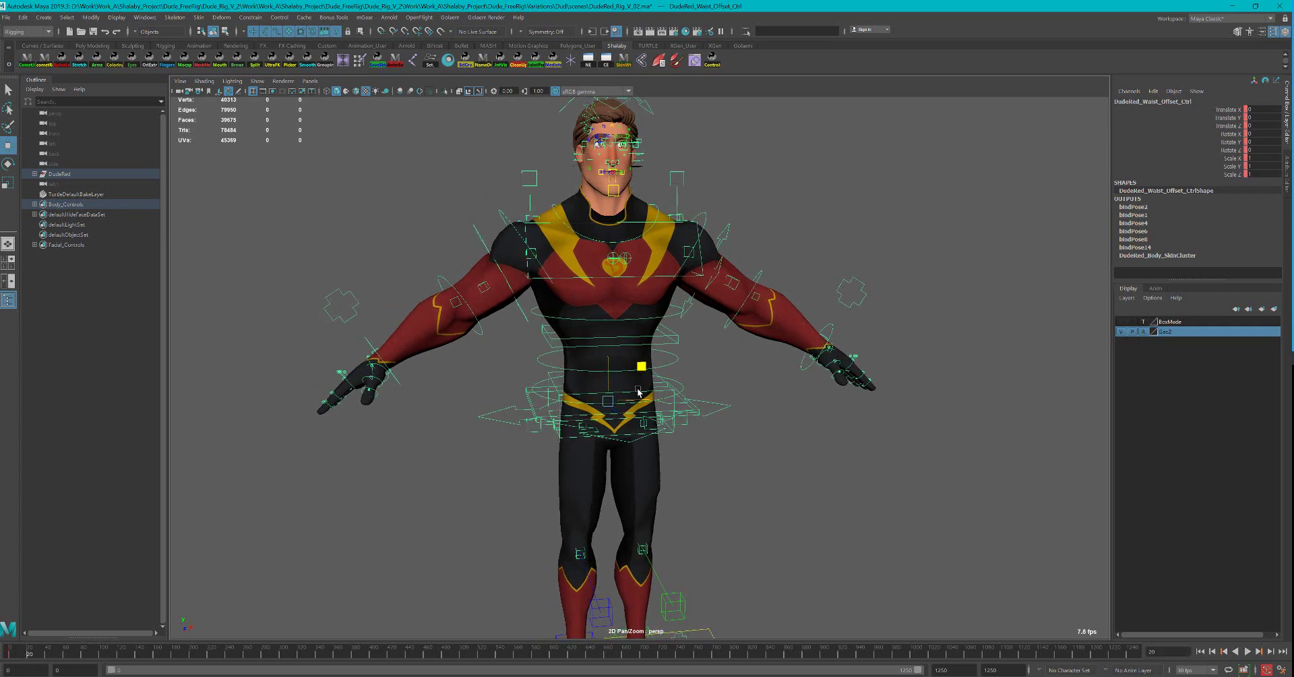
# - Shift the waist control up and right at frame 20, then play on to frame 40
pyautogui.moveTo(641, 372); pyautogui.dragTo(614, 389)
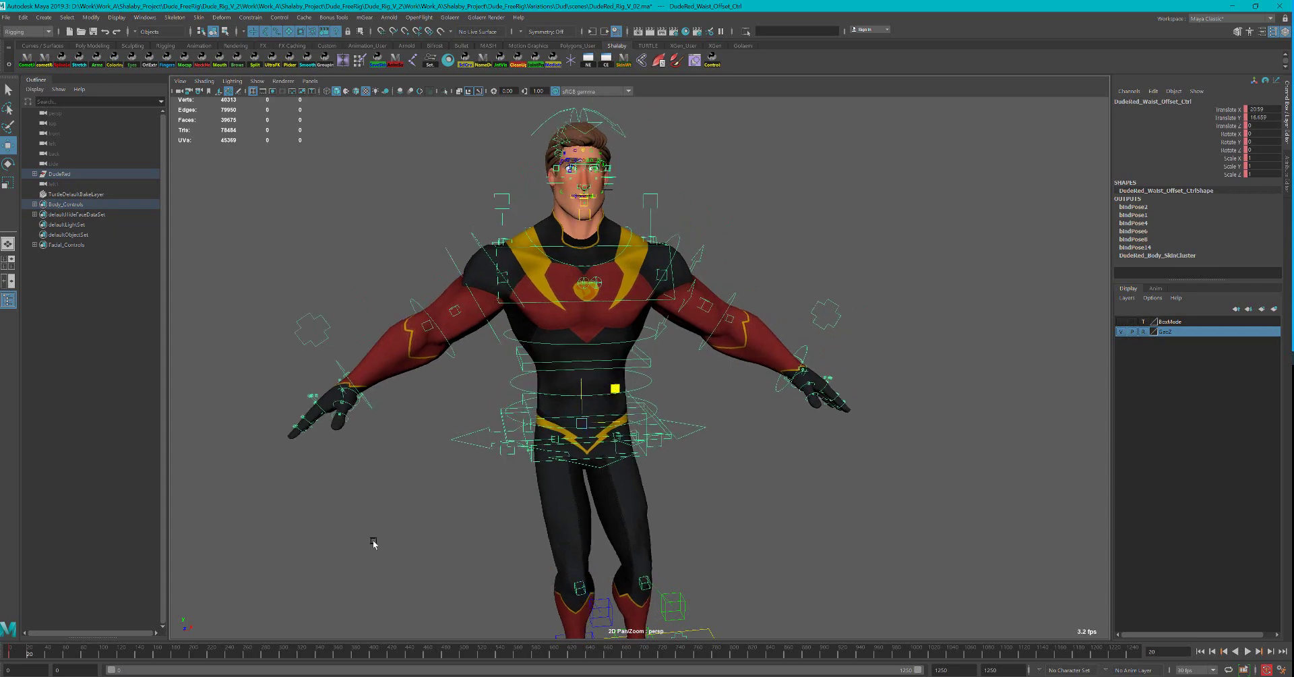
pyautogui.click(29, 654)
pyautogui.hotkey('alt', 'v')
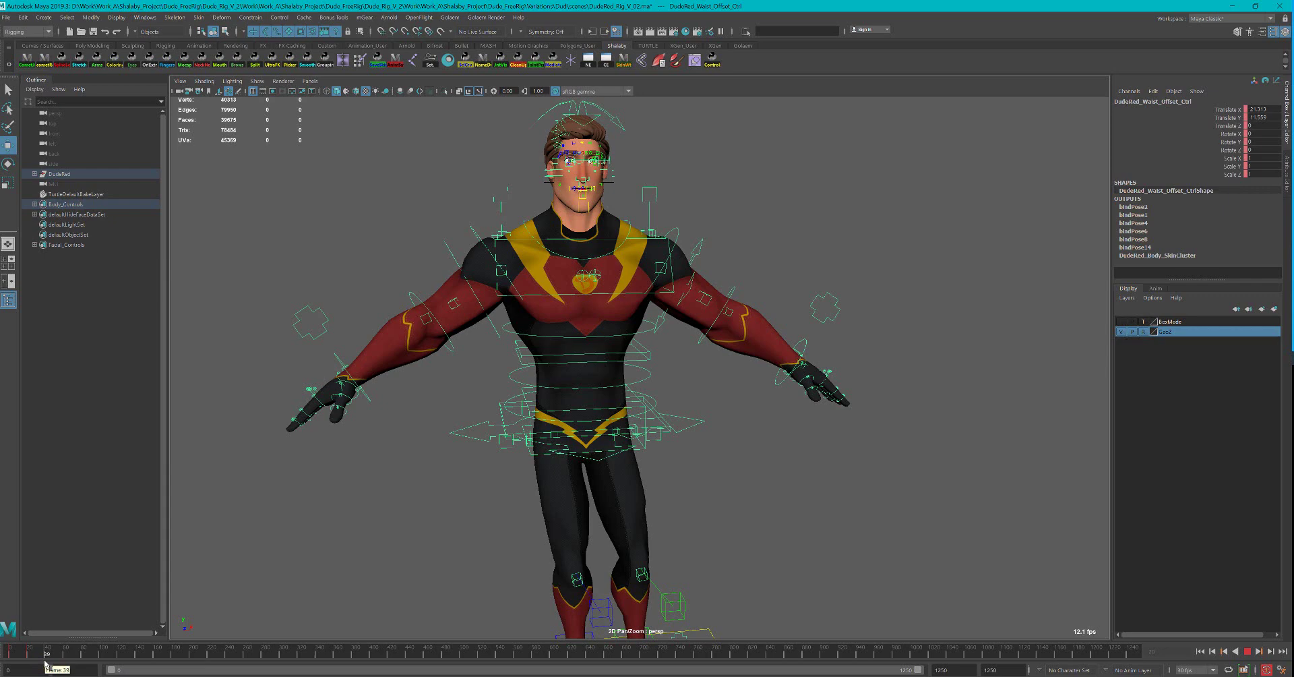
pyautogui.hotkey('alt', 'v')
# - Rotate the waist control at frame 40 to tilt the upper body
pyautogui.press('e')
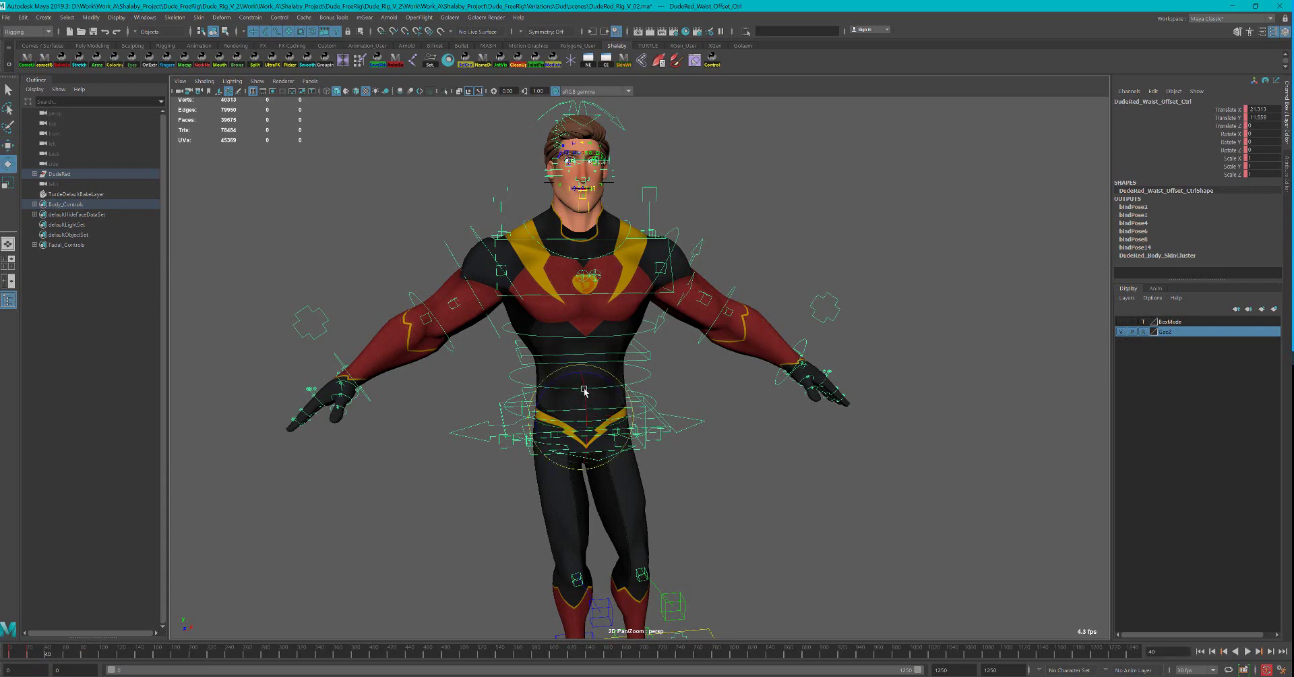
pyautogui.moveTo(559, 400); pyautogui.dragTo(567, 406)
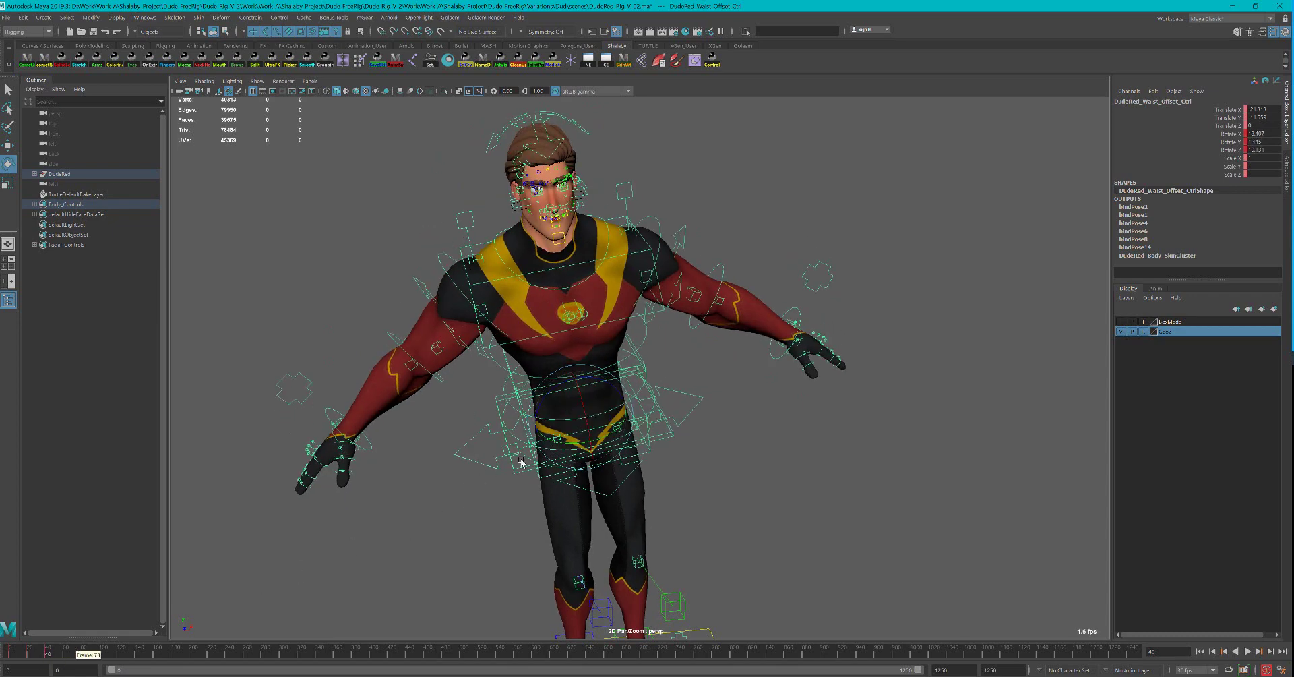
pyautogui.moveTo(536, 442)
pyautogui.mouseDown()
pyautogui.moveTo(560, 418)
pyautogui.moveTo(555, 405)
pyautogui.moveTo(621, 402)
pyautogui.moveTo(605, 387)
pyautogui.moveTo(577, 416)
pyautogui.moveTo(587, 462)
pyautogui.mouseUp()
pyautogui.press('w')
pyautogui.press('e')
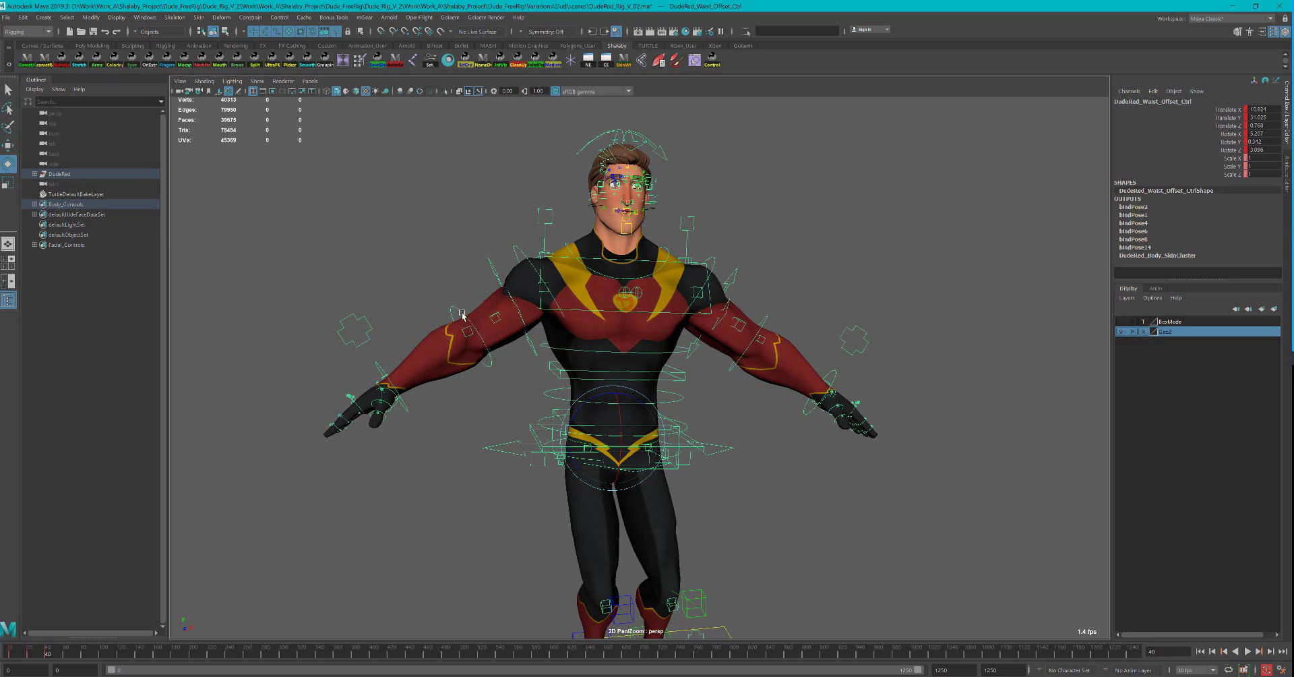
# - Open the rig picker, load DudeRed into it, and set the playback start to -10
pyautogui.click(291, 61)
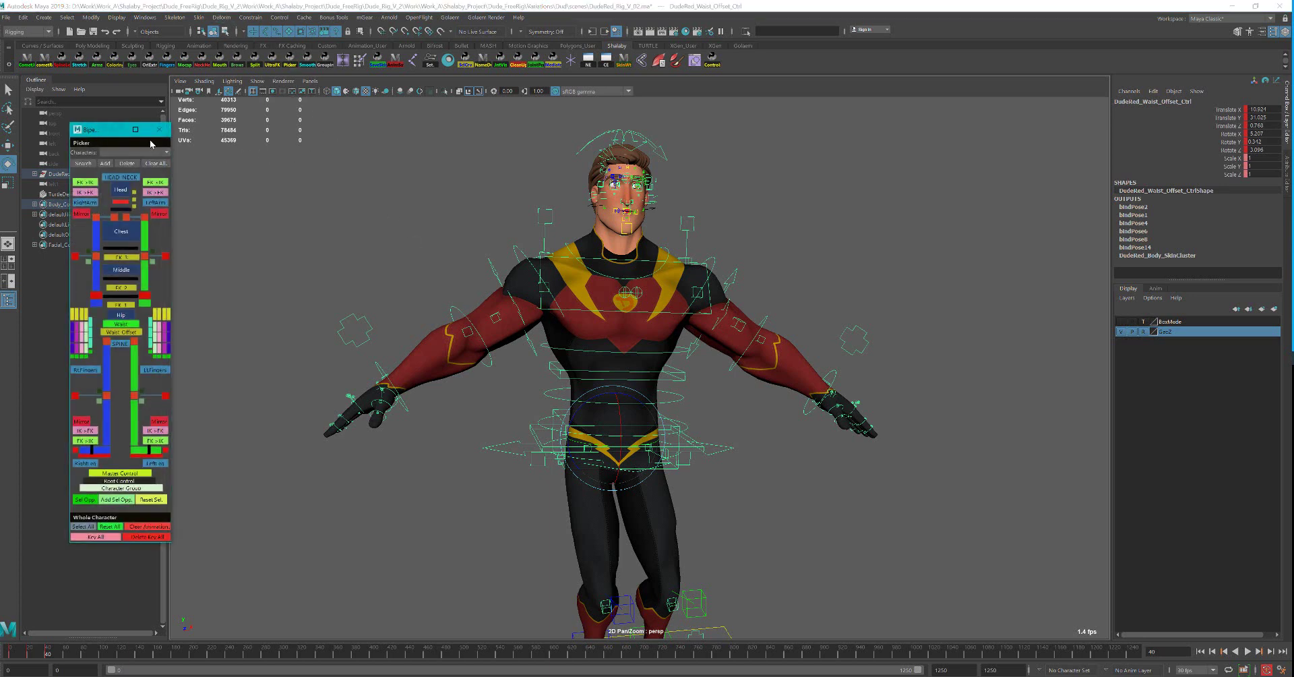
pyautogui.moveTo(107, 132); pyautogui.dragTo(256, 123)
pyautogui.click(232, 154)
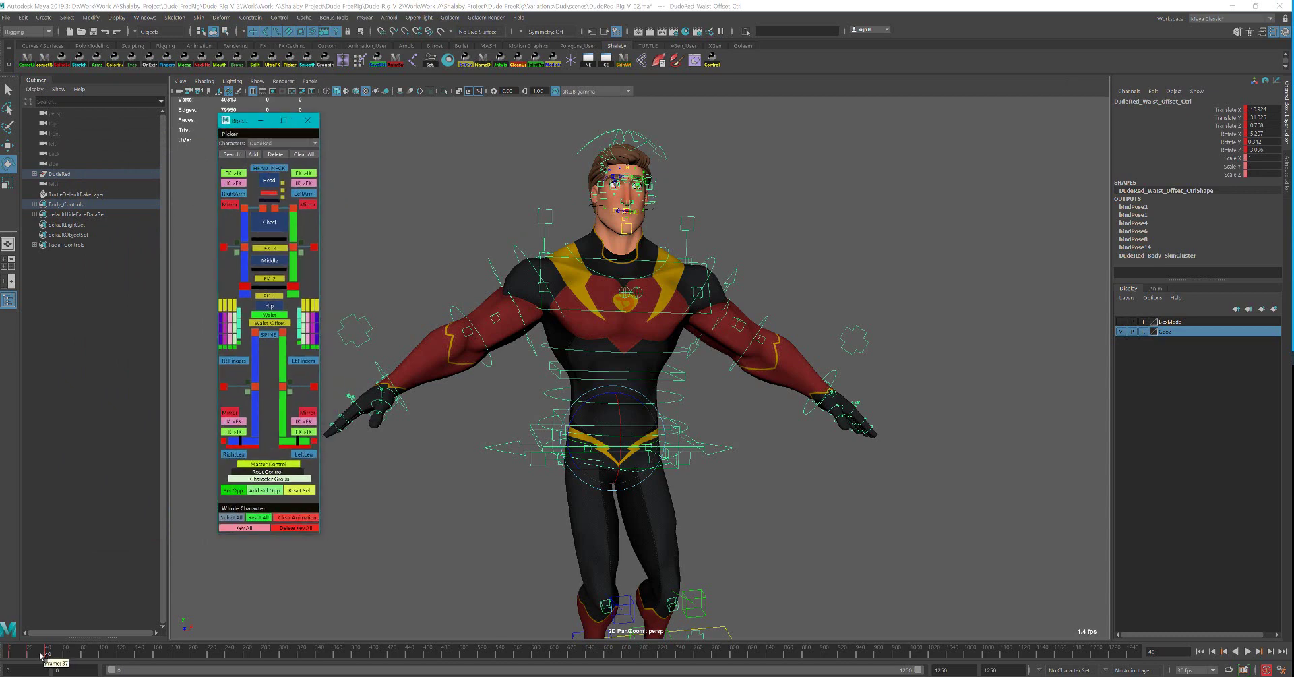
pyautogui.click(10, 650)
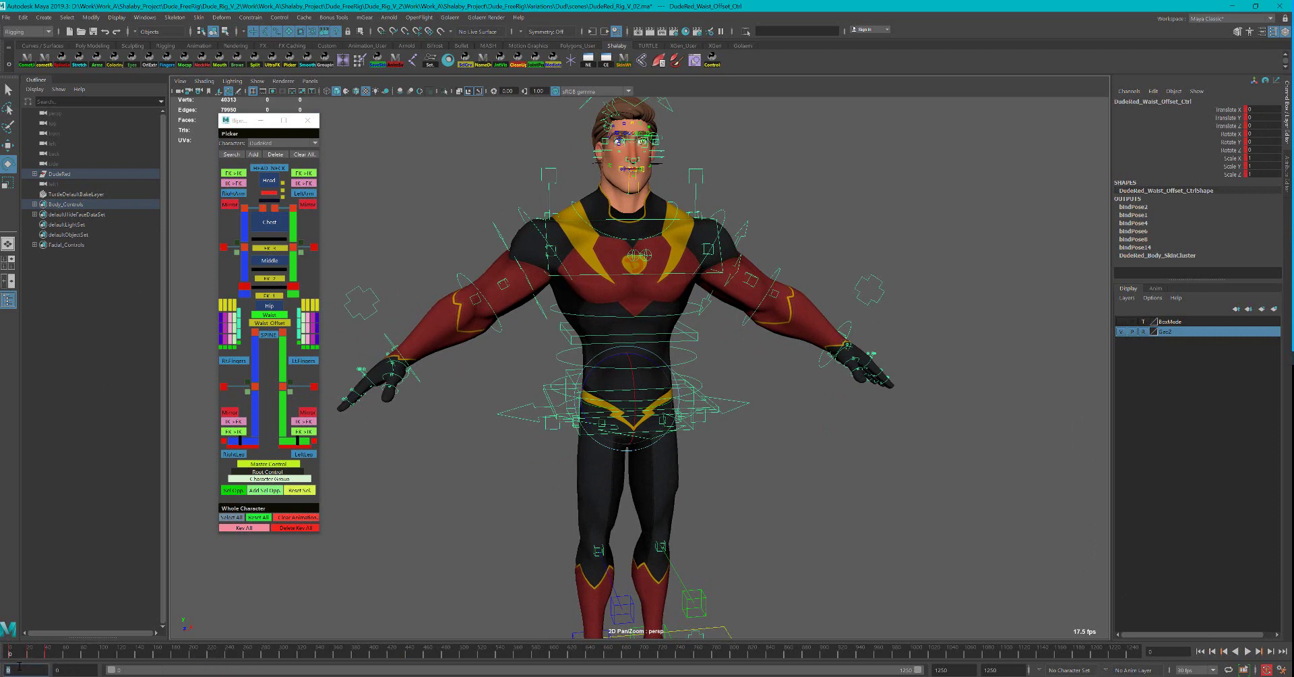
pyautogui.write('0')
pyautogui.press('Return')
pyautogui.moveTo(123, 672); pyautogui.dragTo(110, 670)
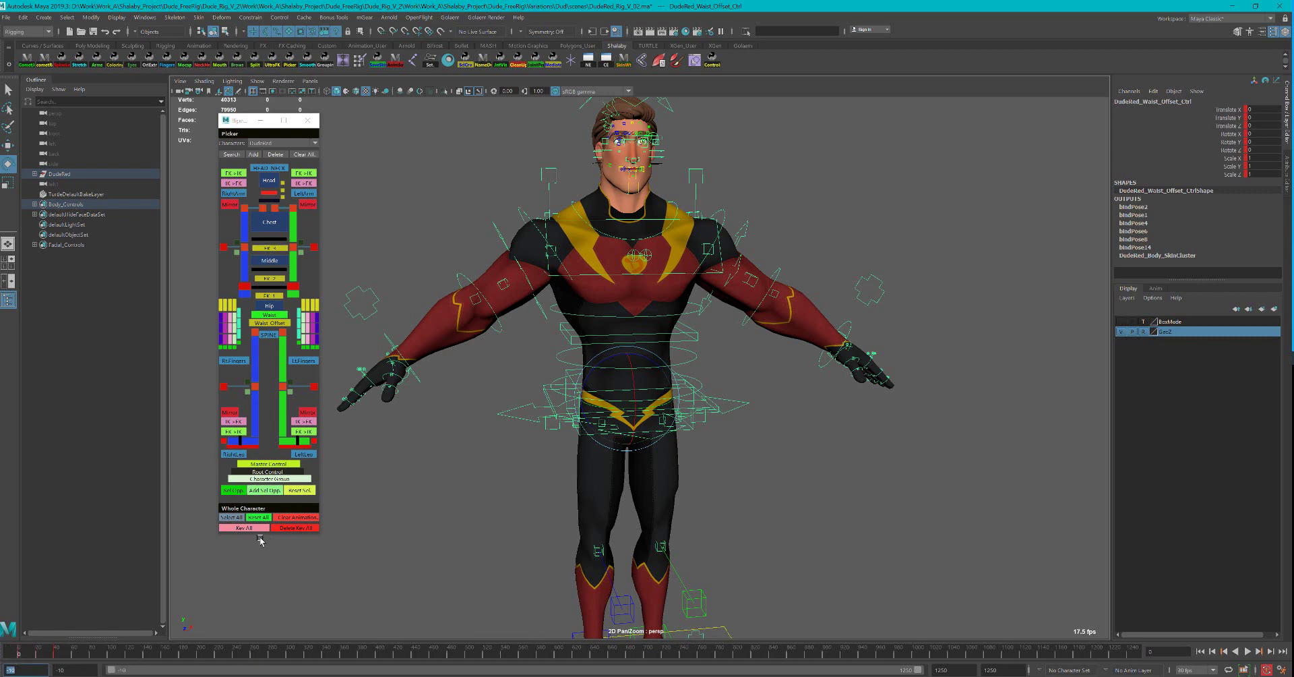
# - Switch to the Animation menu set and delete all keys using Key > Delete Keys options
pyautogui.click(28, 32)
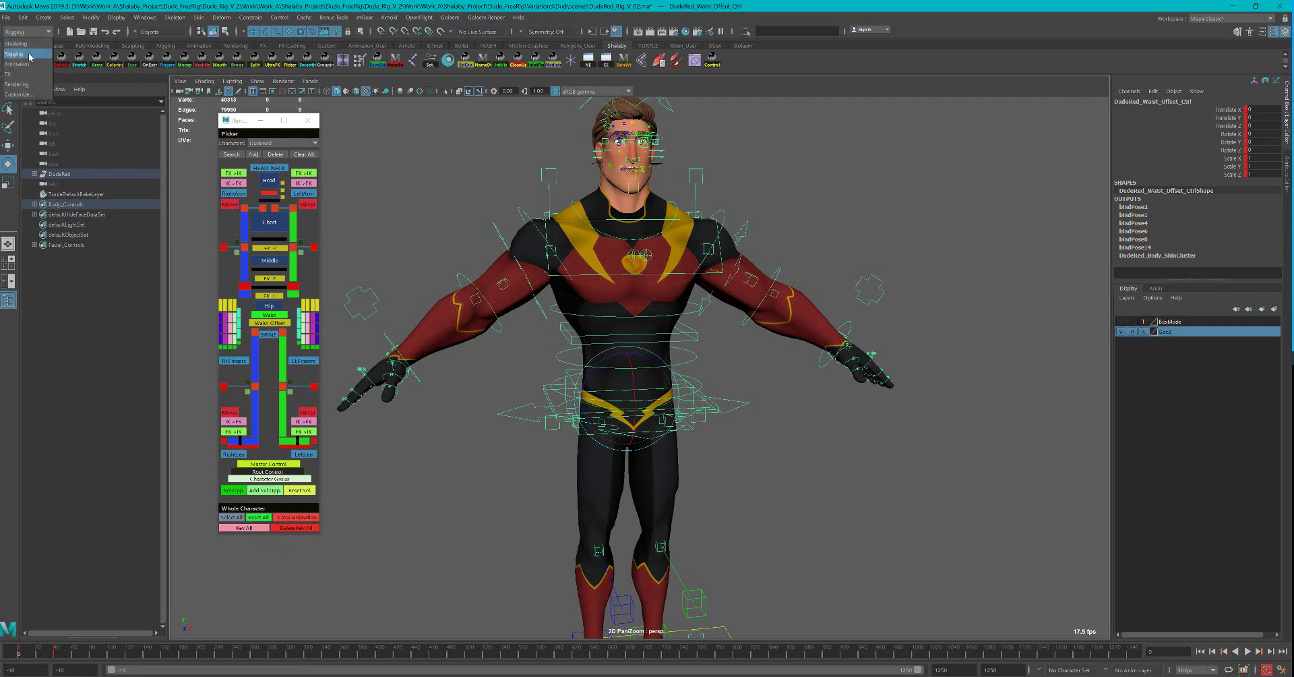
pyautogui.click(21, 64)
pyautogui.click(168, 18)
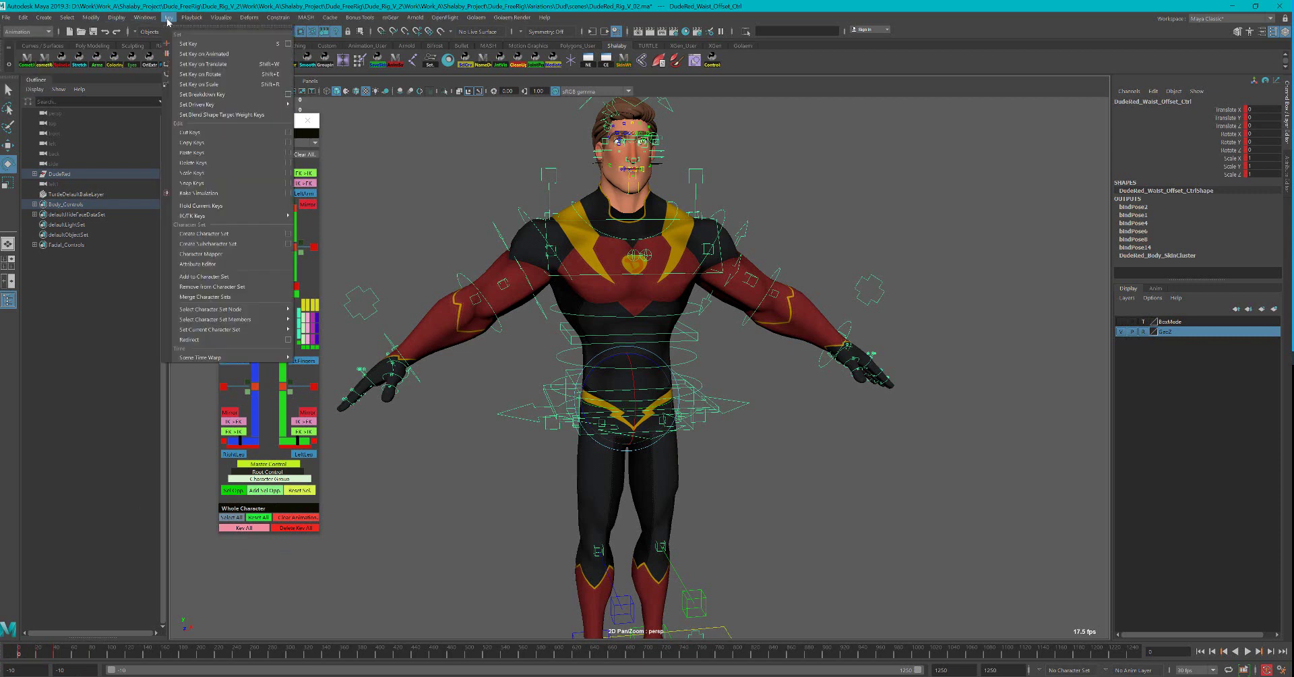
pyautogui.click(288, 166)
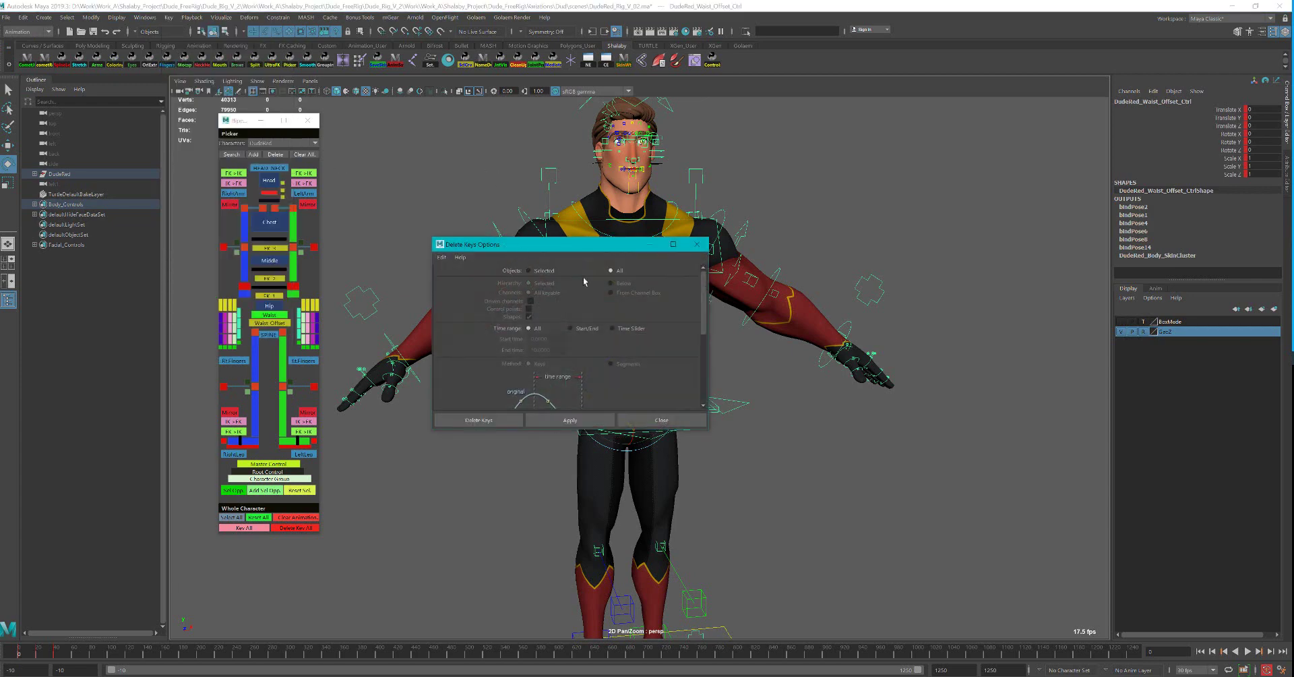
pyautogui.click(581, 421)
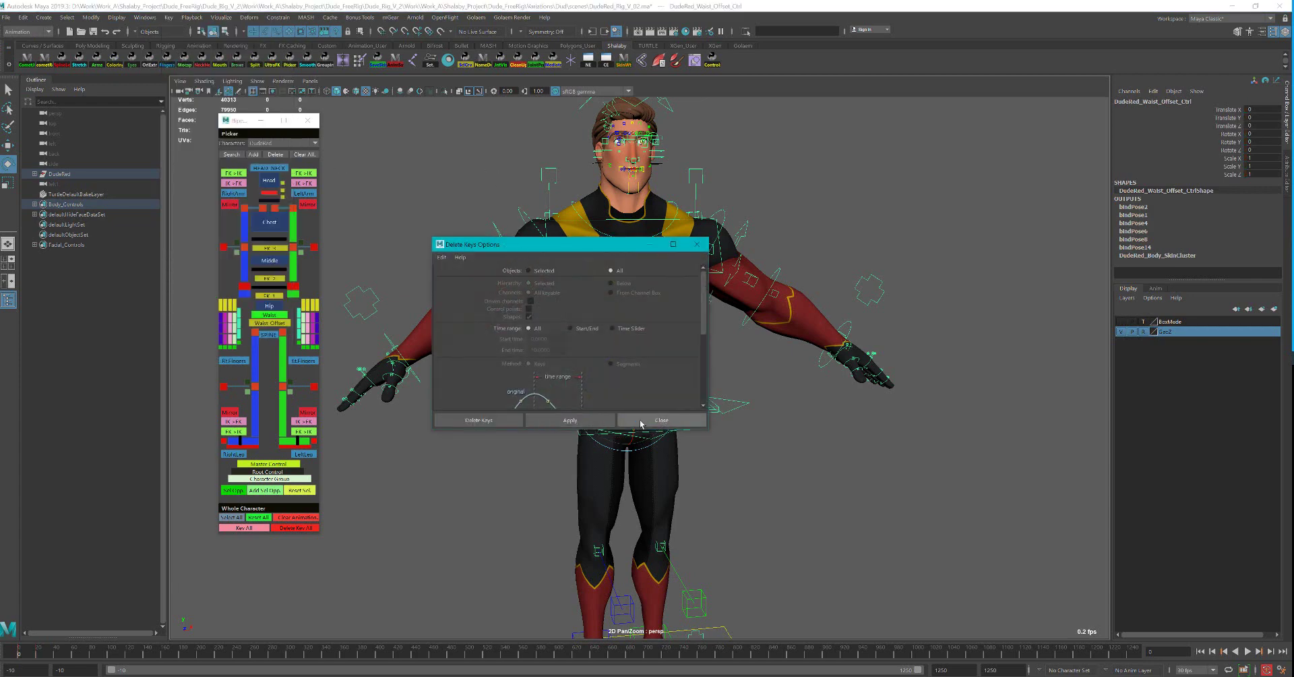
pyautogui.click(640, 419)
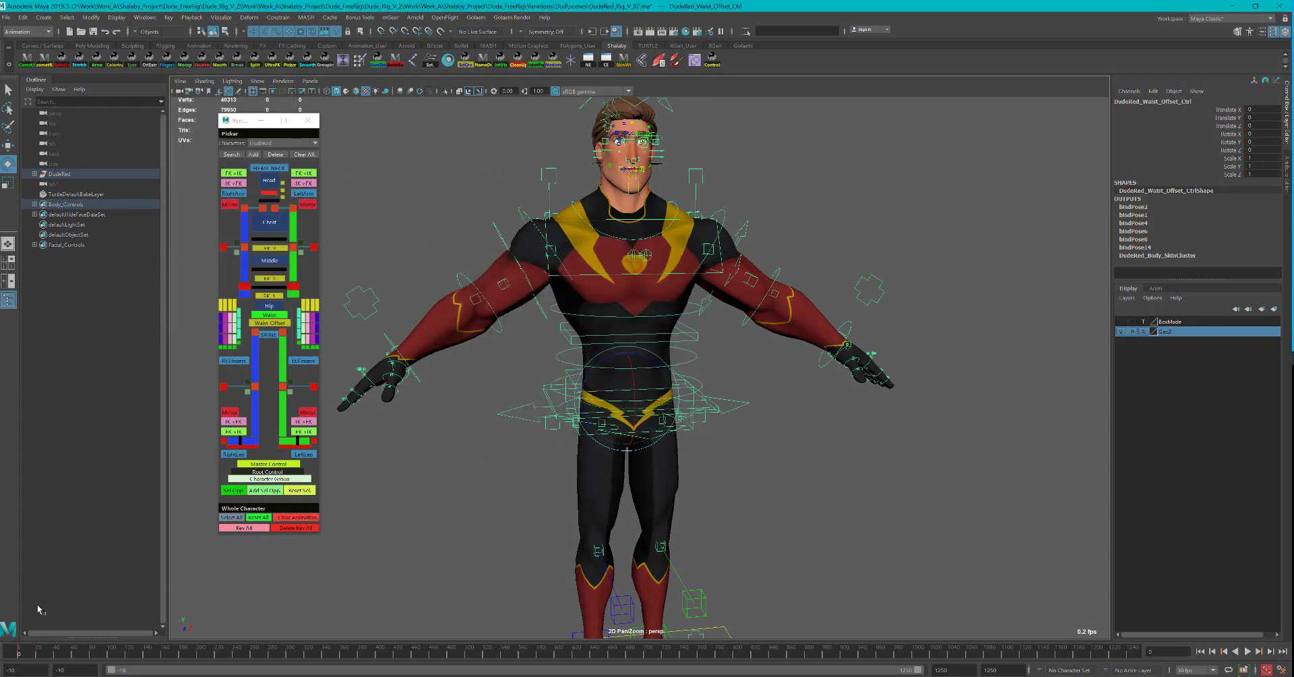
# - Key All controls in the picker, try neck and arm selections, play back, and pick the neck control
pyautogui.click(243, 530)
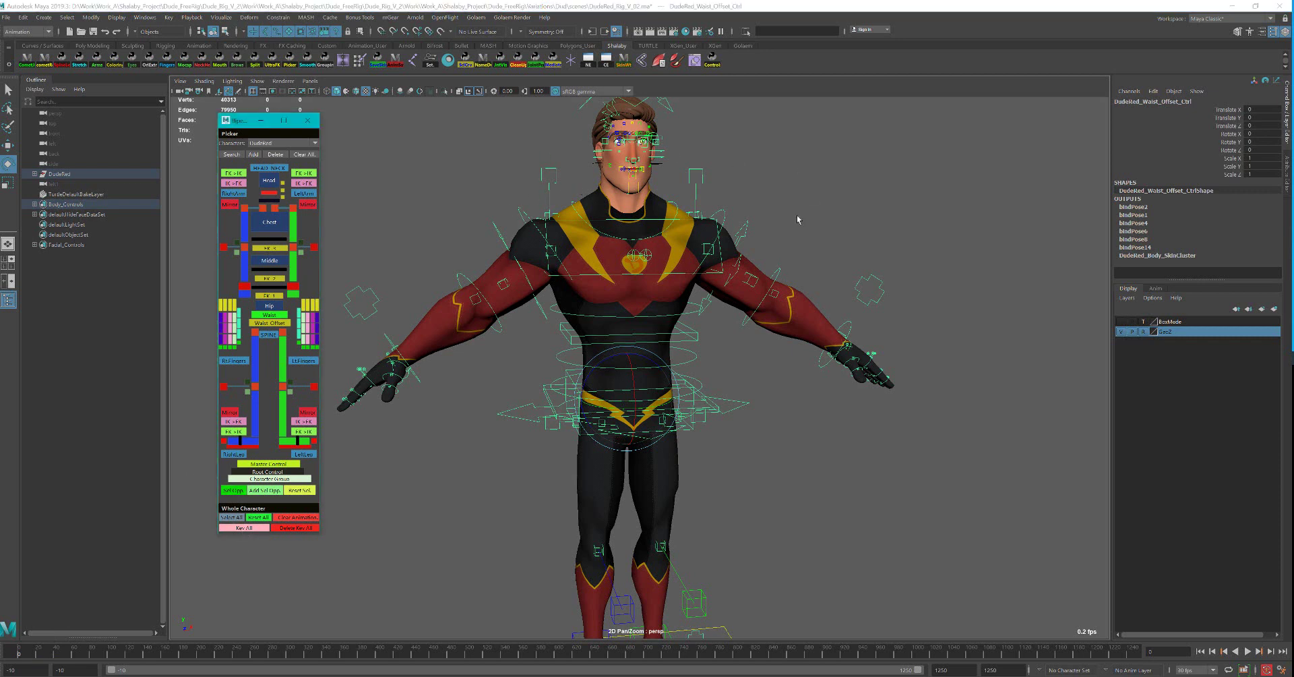
pyautogui.click(604, 211)
pyautogui.click(418, 472)
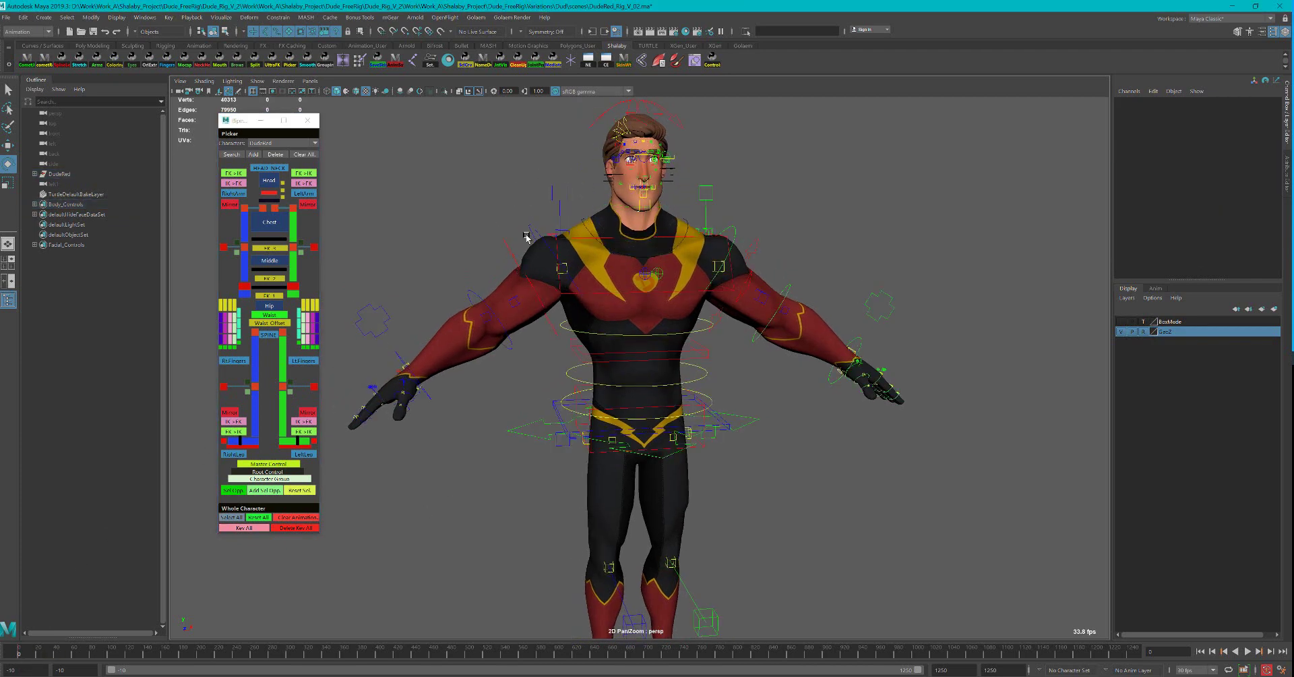
pyautogui.click(529, 224)
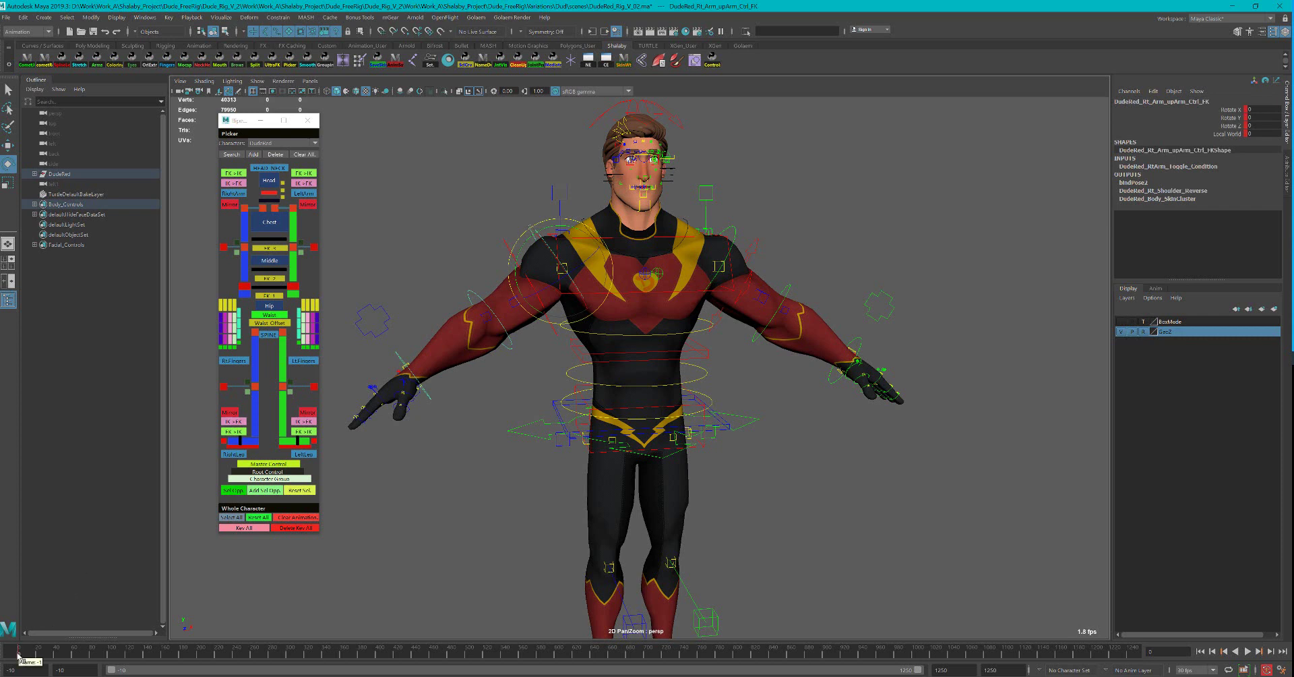
pyautogui.hotkey('alt', 'v')
pyautogui.hotkey('alt', 'v')
pyautogui.click(223, 519)
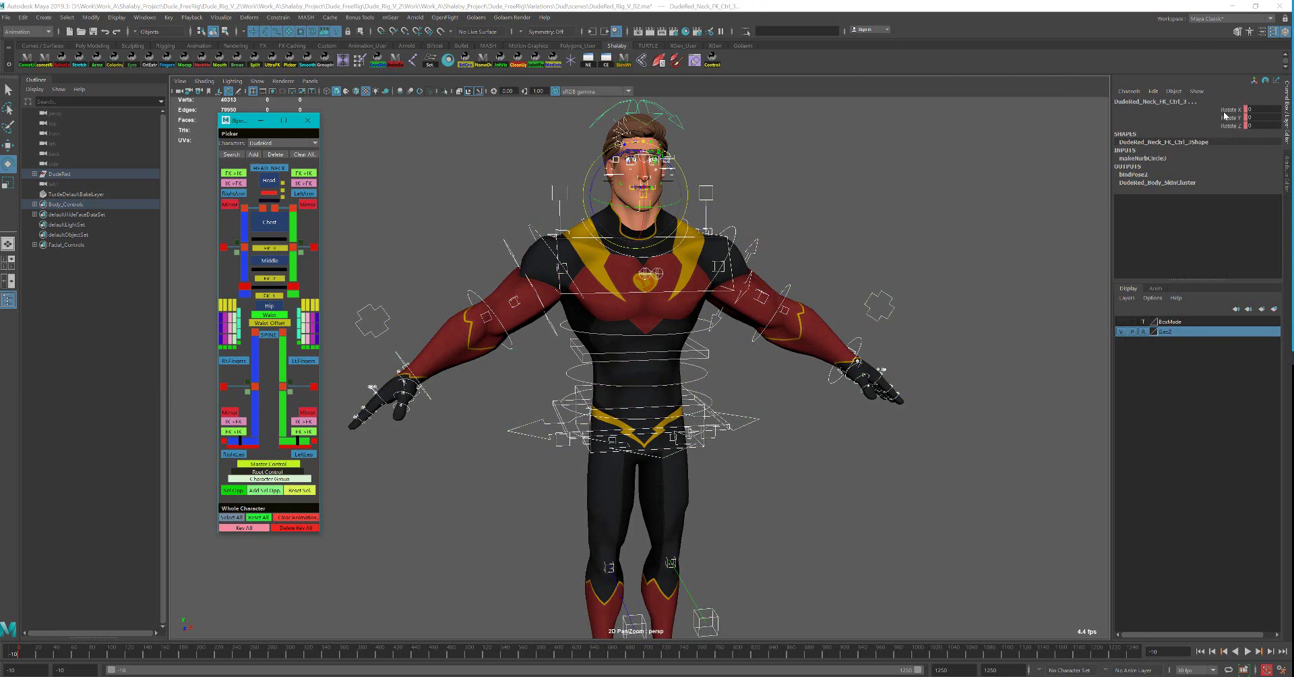
# - Set the neck control's three rotate channels to 0.01, then select every rig control in the picker
pyautogui.moveTo(1224, 112); pyautogui.dragTo(1247, 128)
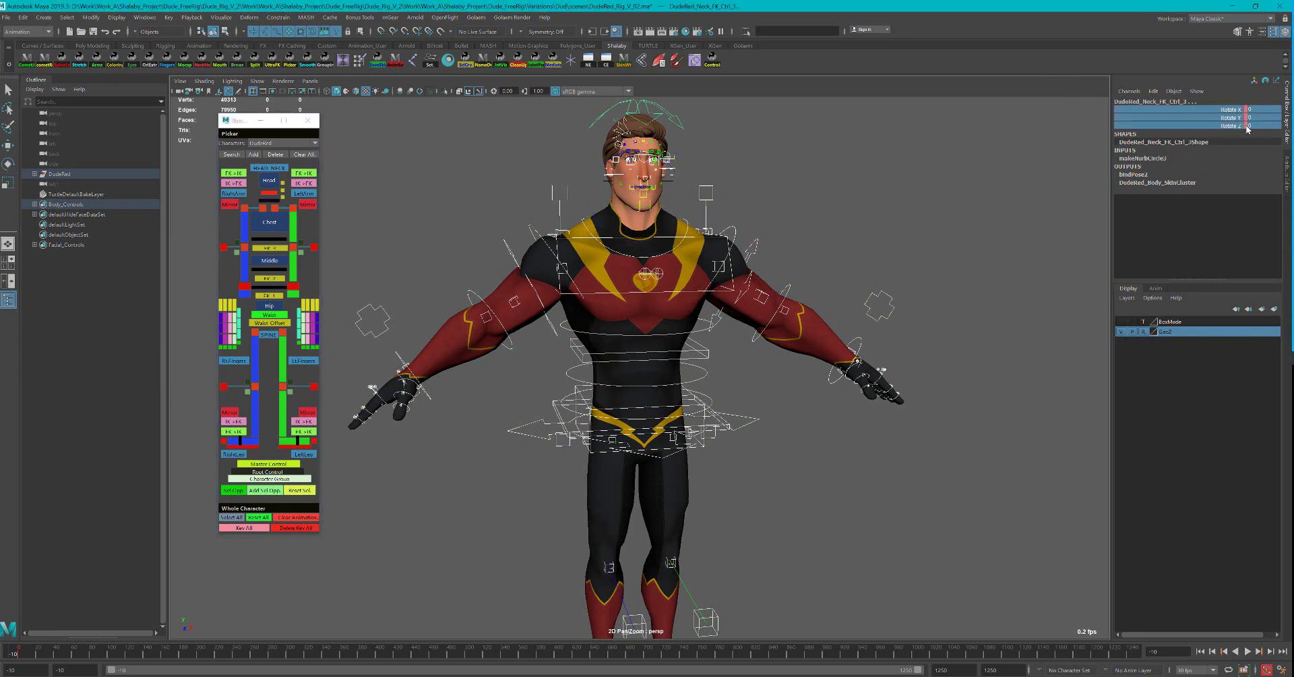
pyautogui.click(1248, 126)
pyautogui.write('.01')
pyautogui.press('Return')
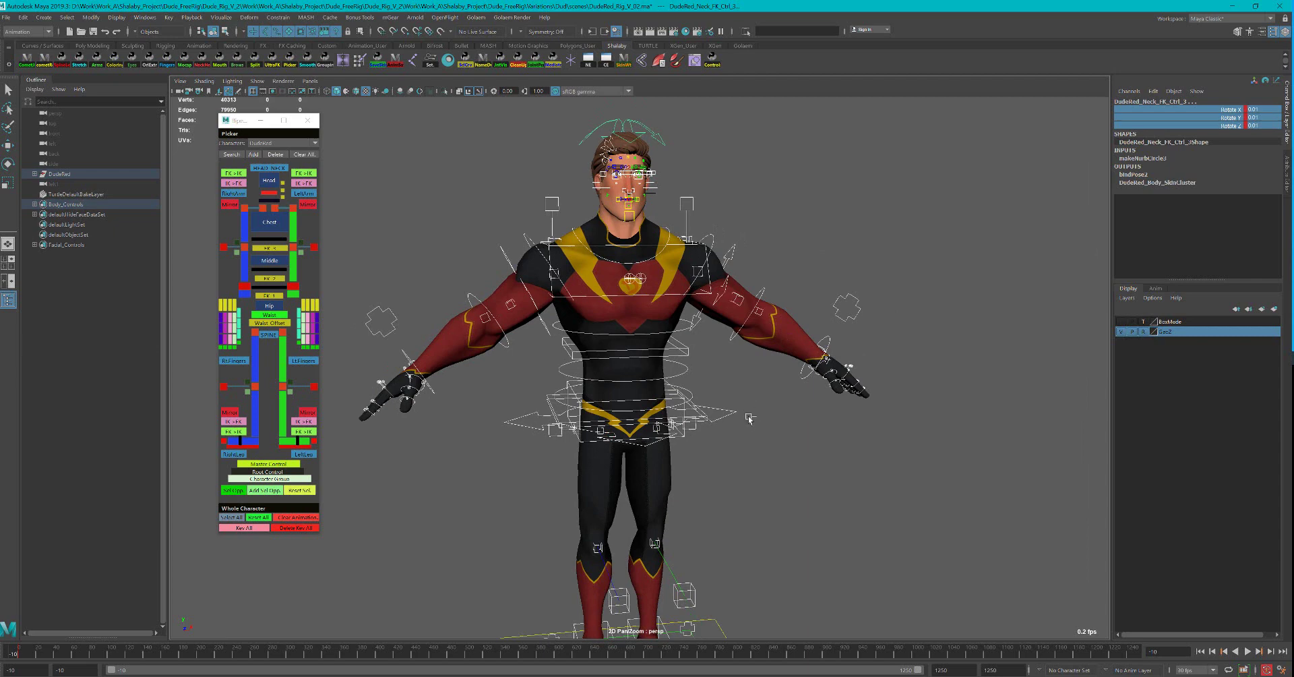
pyautogui.click(774, 347)
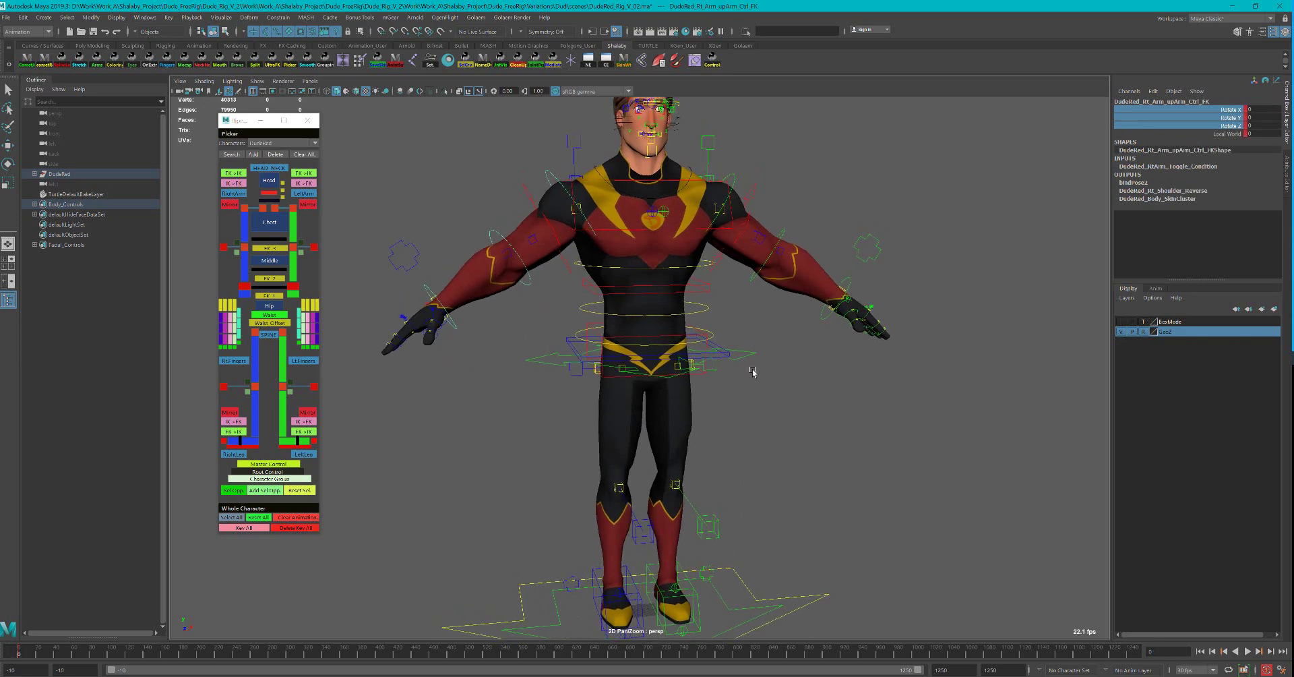
pyautogui.click(734, 571)
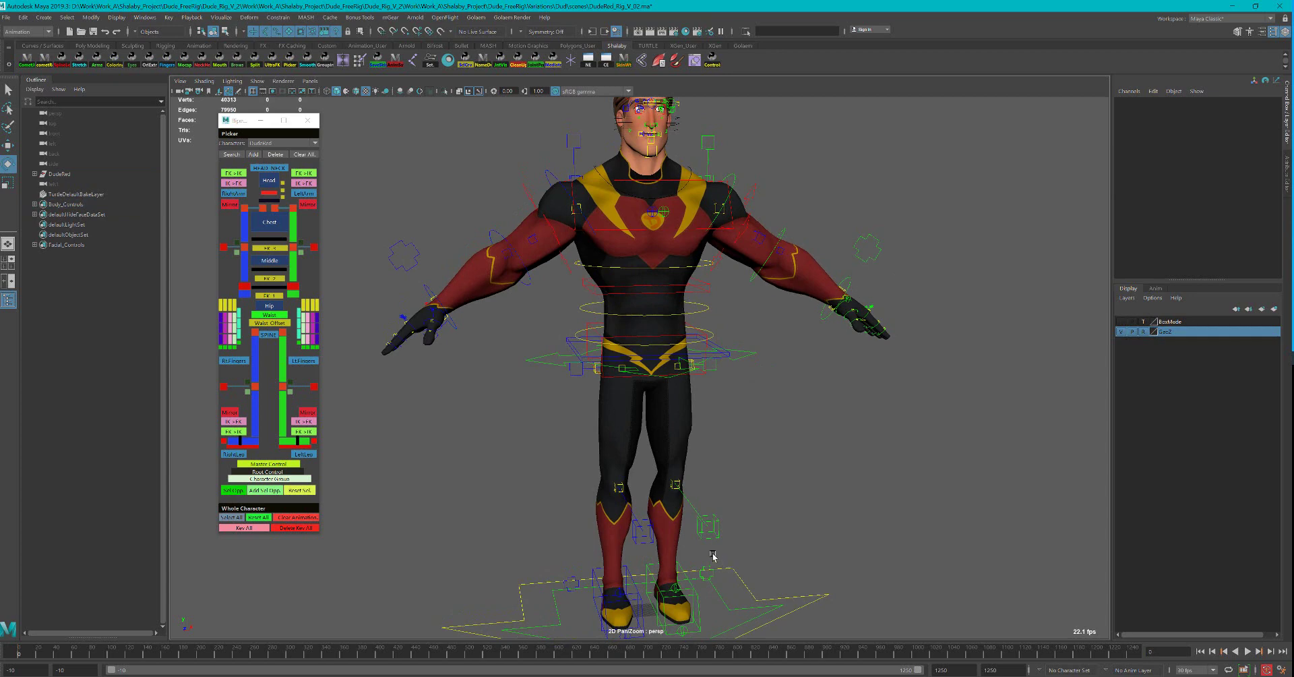
pyautogui.click(229, 518)
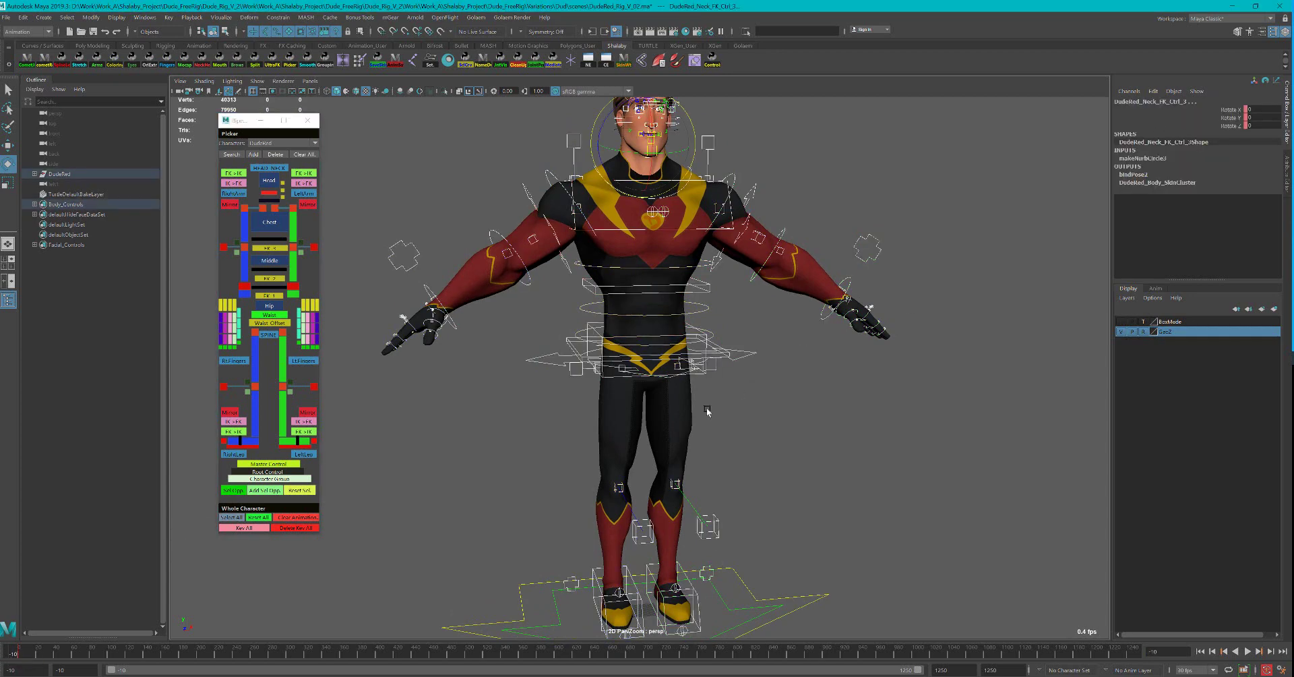
# - Select the master control and key it at frame 0
pyautogui.click(544, 603)
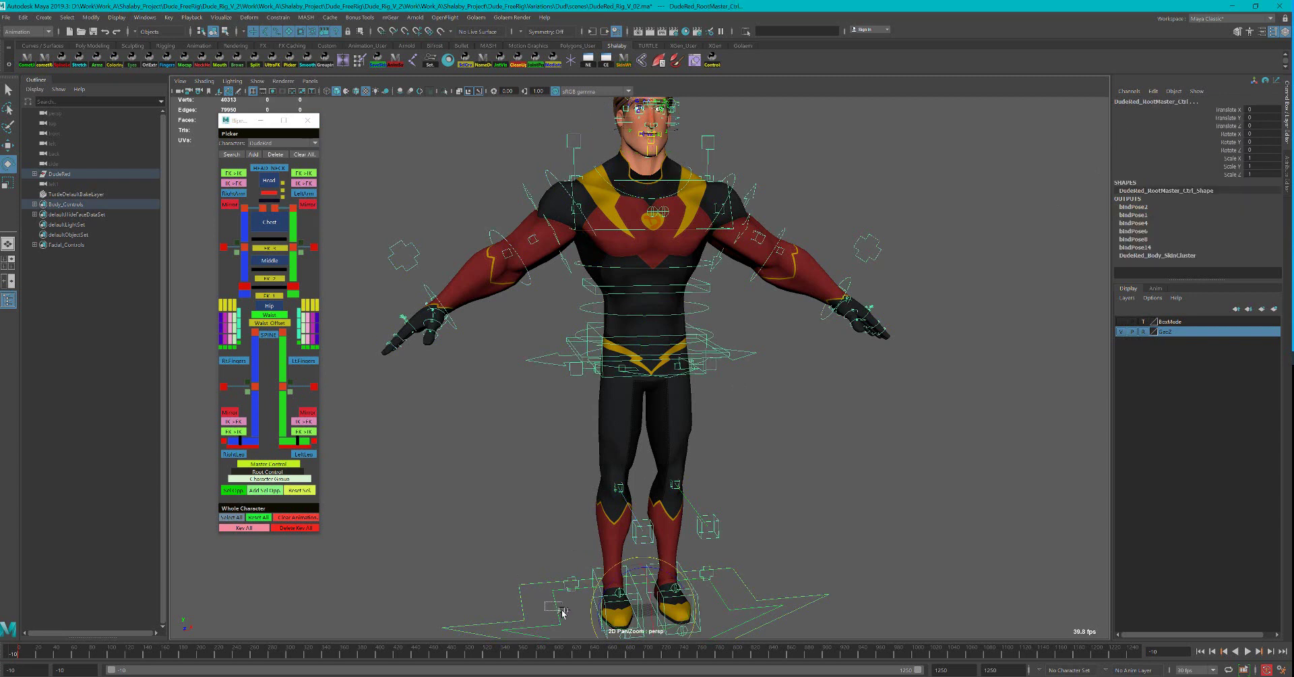
pyautogui.click(562, 611)
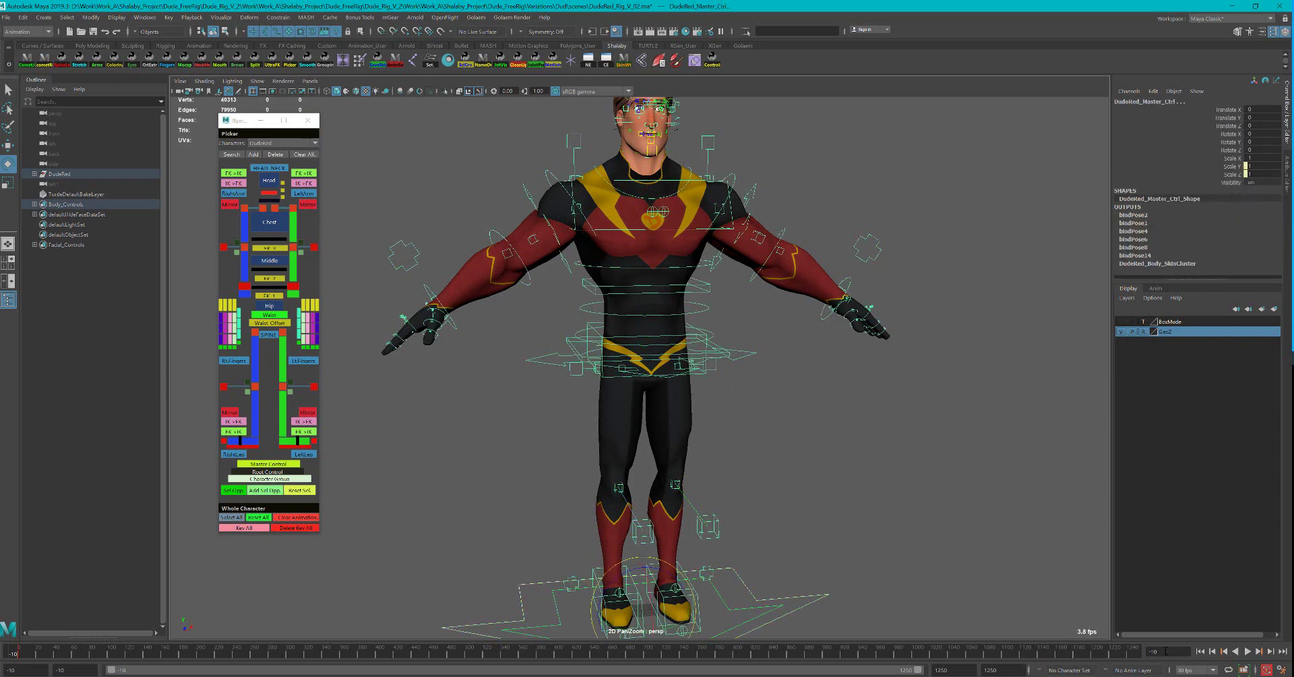
pyautogui.doubleClick(1165, 650)
pyautogui.write('0')
pyautogui.press('Return')
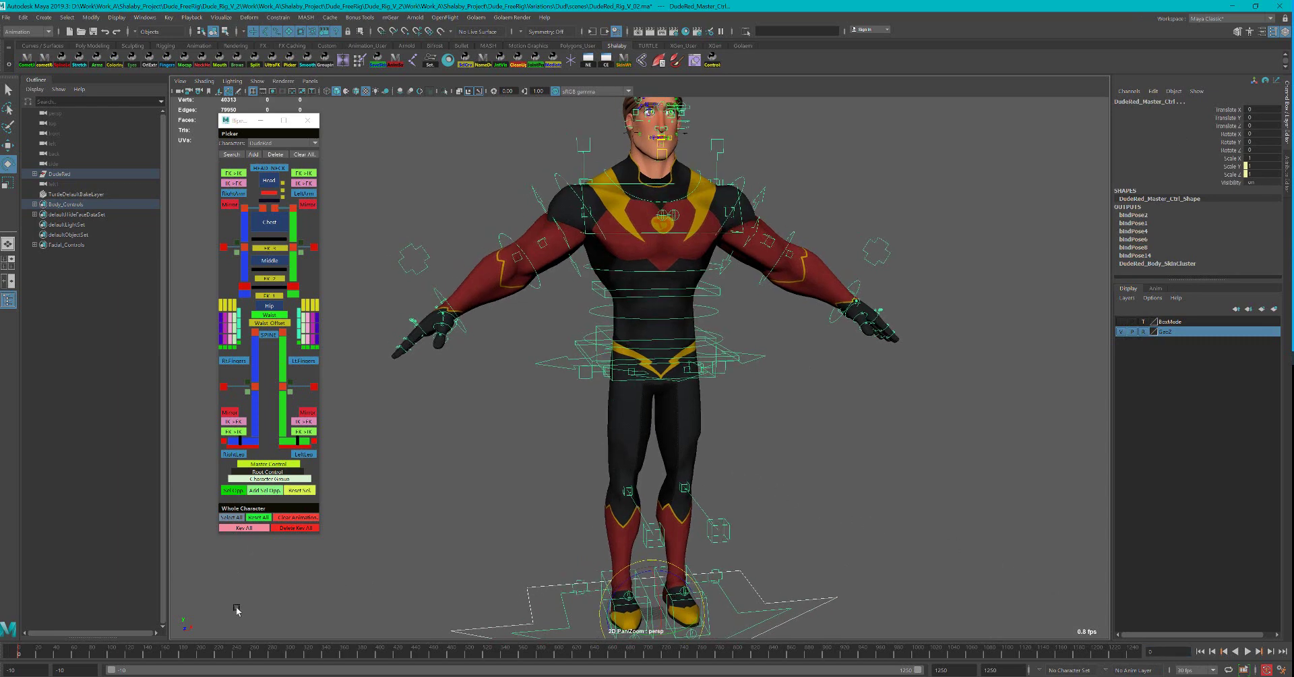
pyautogui.press('s')
# - At frame -10, set the master's translate and rotate channels to 0.001 and the playback start to 0
pyautogui.click(2, 652)
pyautogui.moveTo(1224, 109); pyautogui.dragTo(1261, 158)
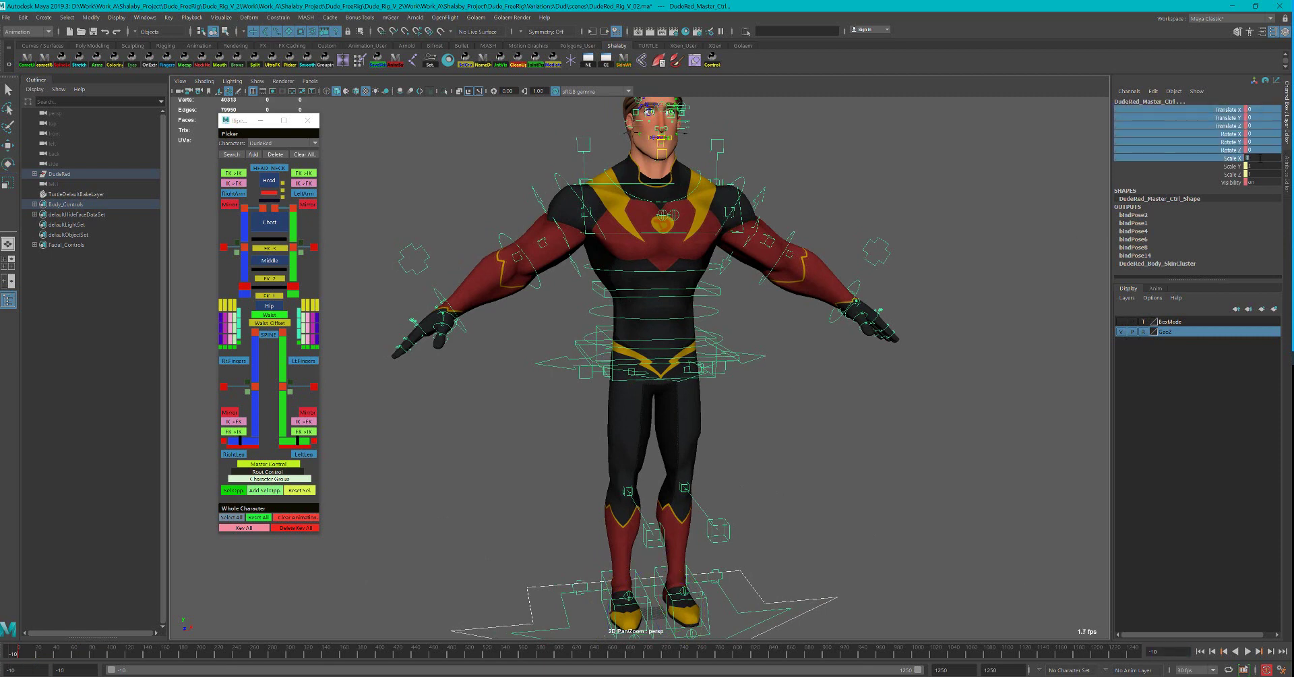
pyautogui.moveTo(1237, 107); pyautogui.dragTo(1261, 151)
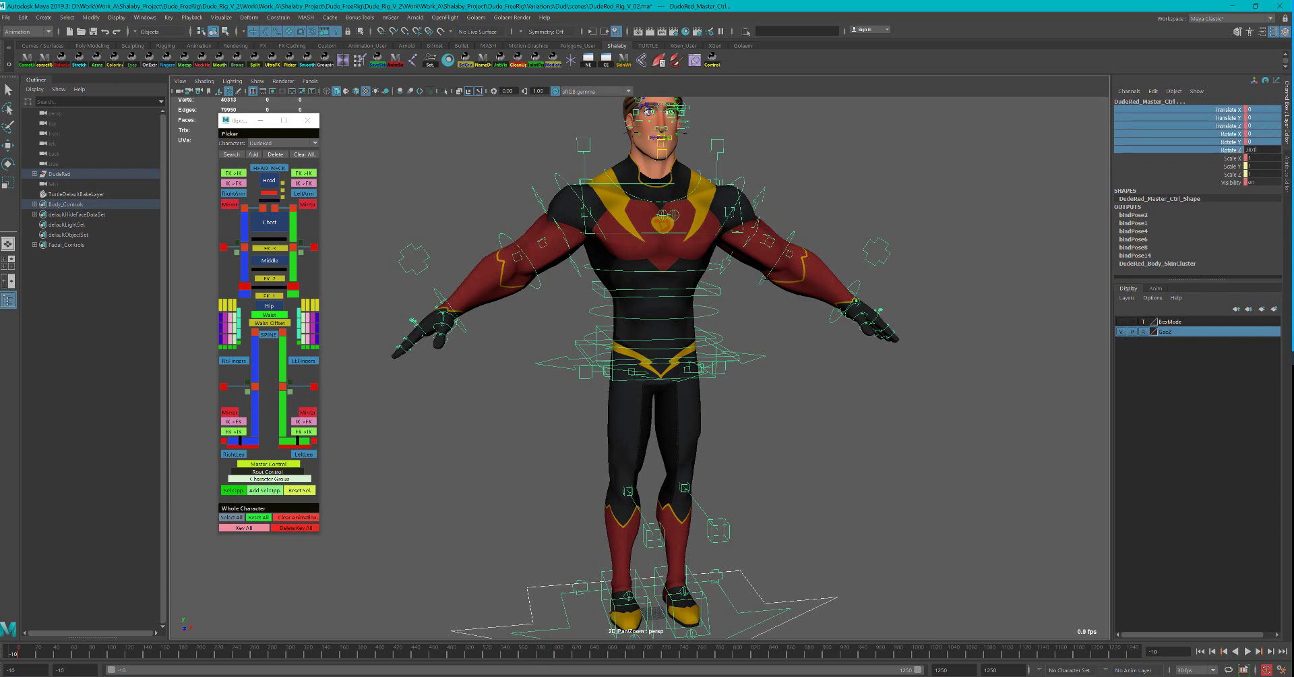
pyautogui.press('Return')
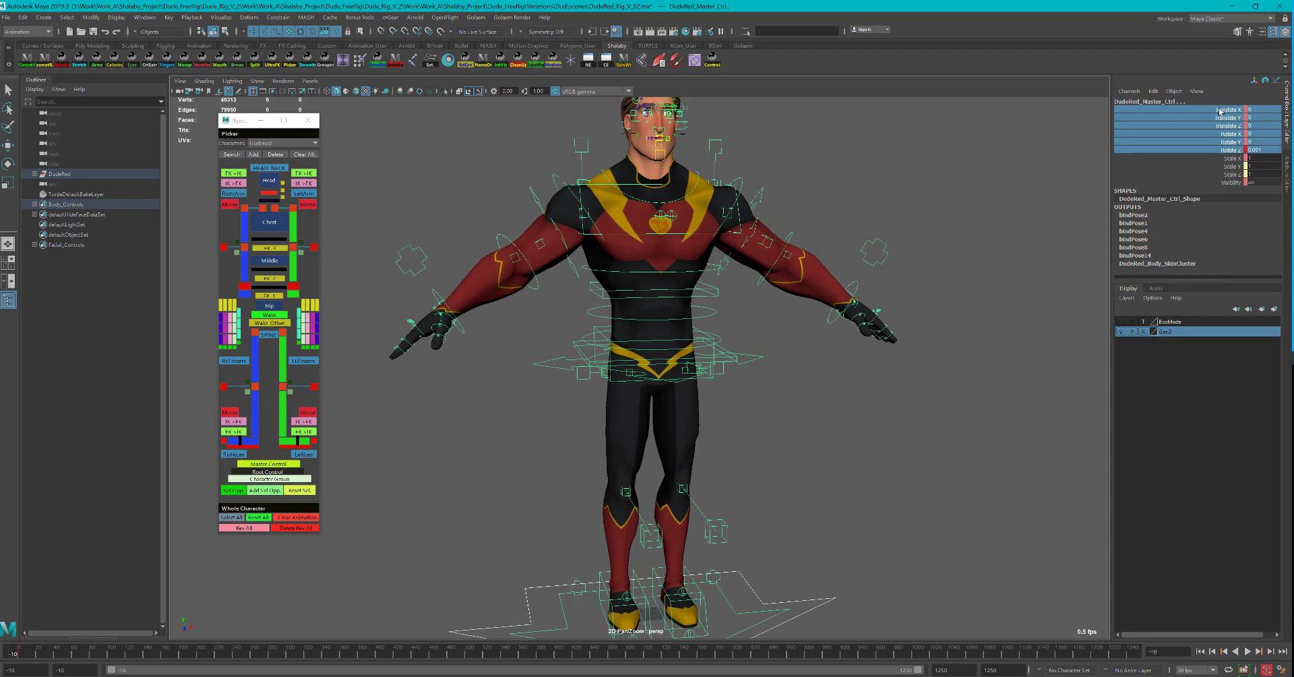
pyautogui.click(1221, 111)
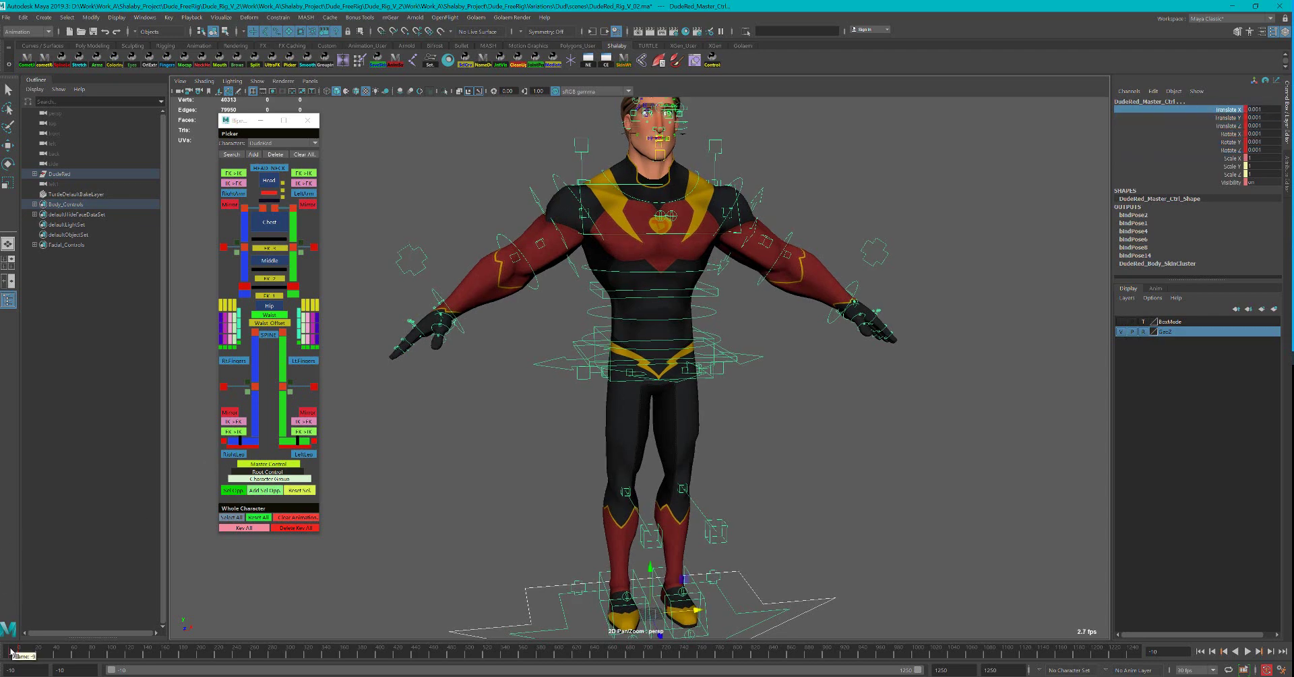
pyautogui.hotkey('alt', 'v')
pyautogui.moveTo(19, 658)
pyautogui.mouseDown()
pyautogui.moveTo(8, 657)
pyautogui.moveTo(55, 670)
pyautogui.moveTo(37, 668)
pyautogui.mouseUp()
pyautogui.write('0')
pyautogui.press('Return')
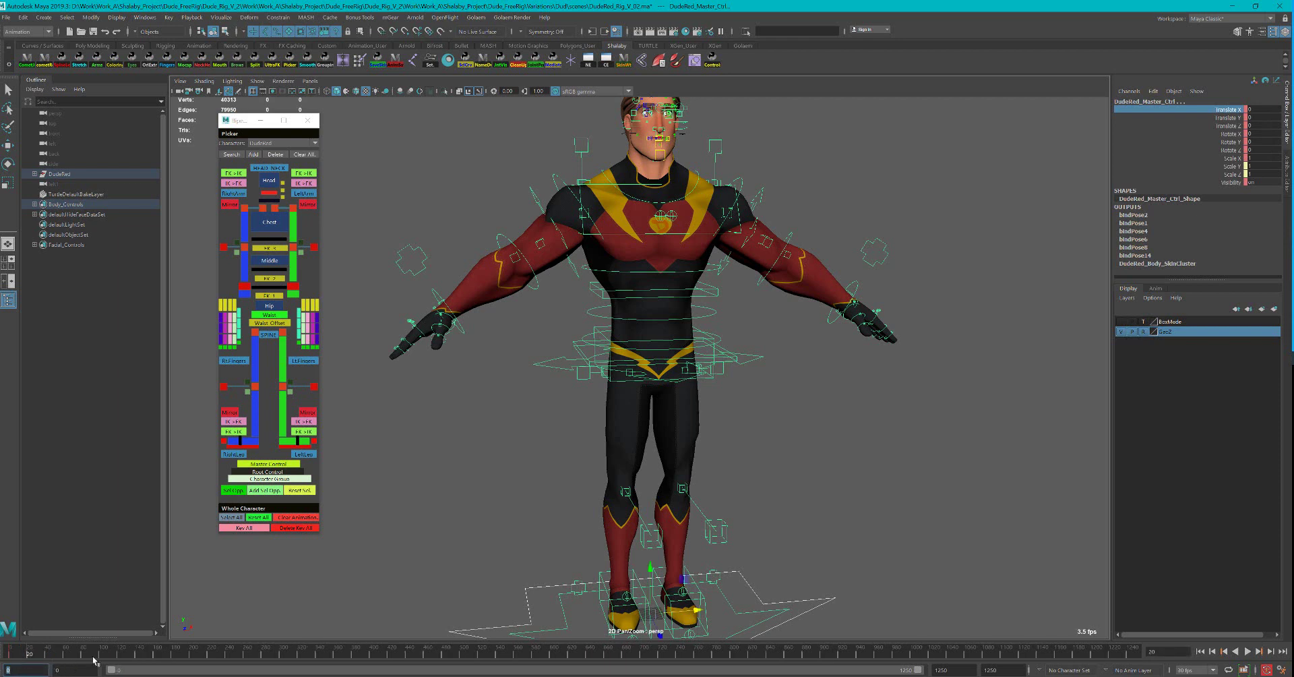
pyautogui.moveTo(94, 661); pyautogui.dragTo(22, 665)
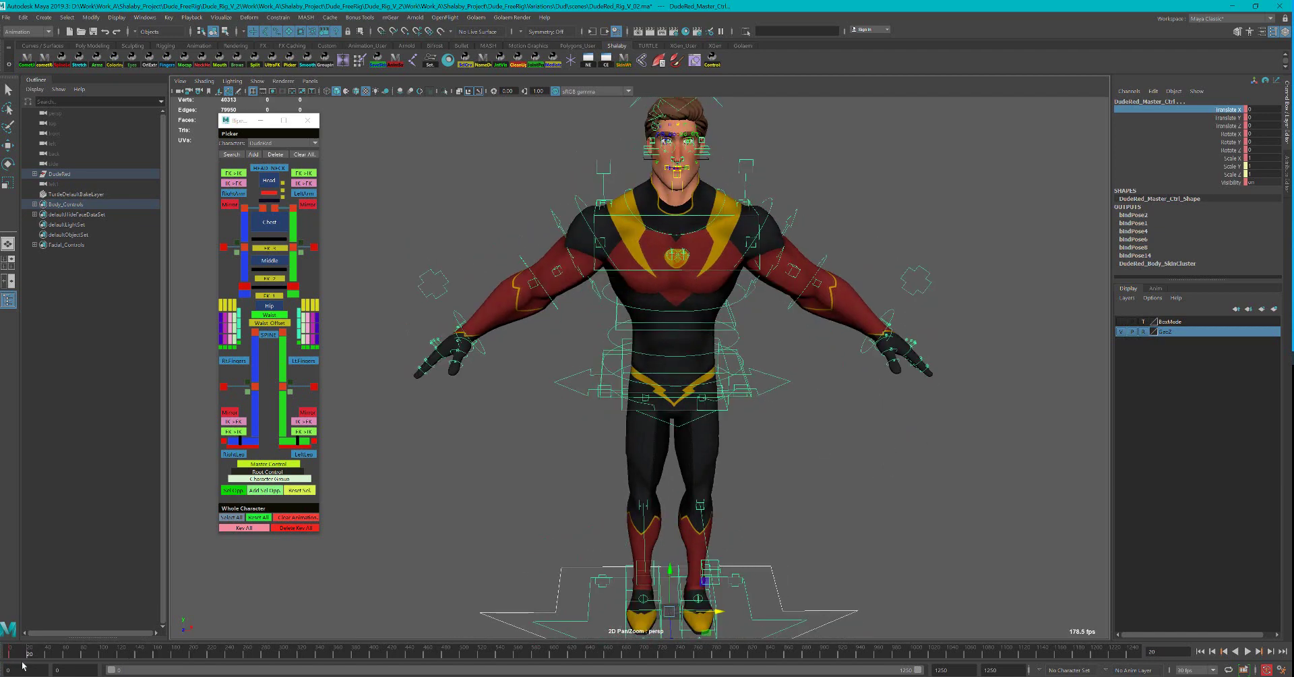
pyautogui.scroll(1, 620, 297)
pyautogui.click(537, 269)
pyautogui.press('e')
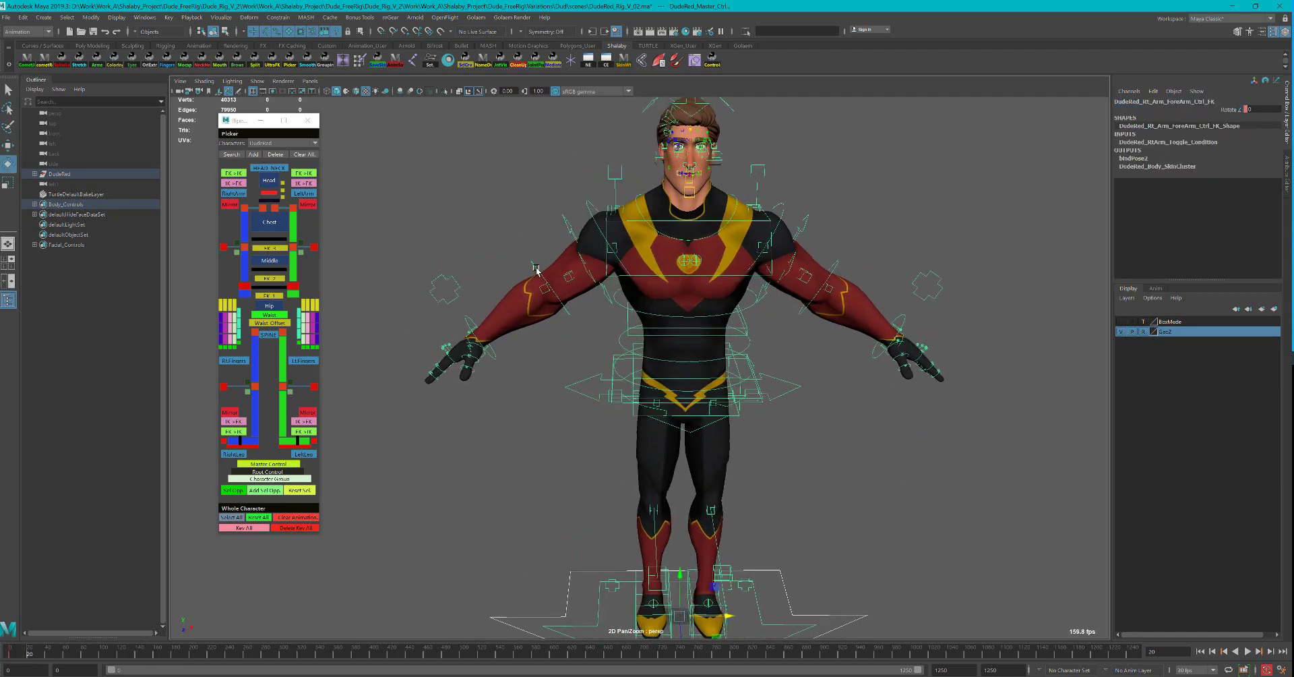
pyautogui.click(758, 384)
pyautogui.press('w')
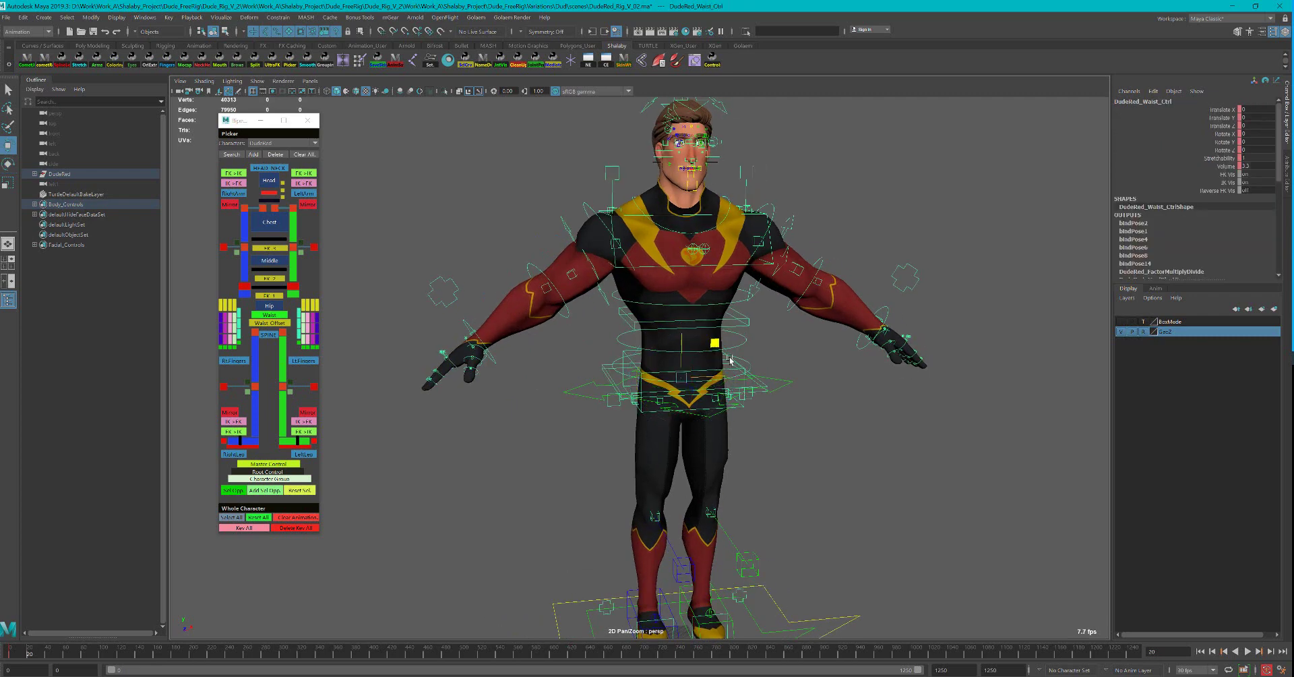
pyautogui.moveTo(730, 361); pyautogui.dragTo(765, 390, button='middle')
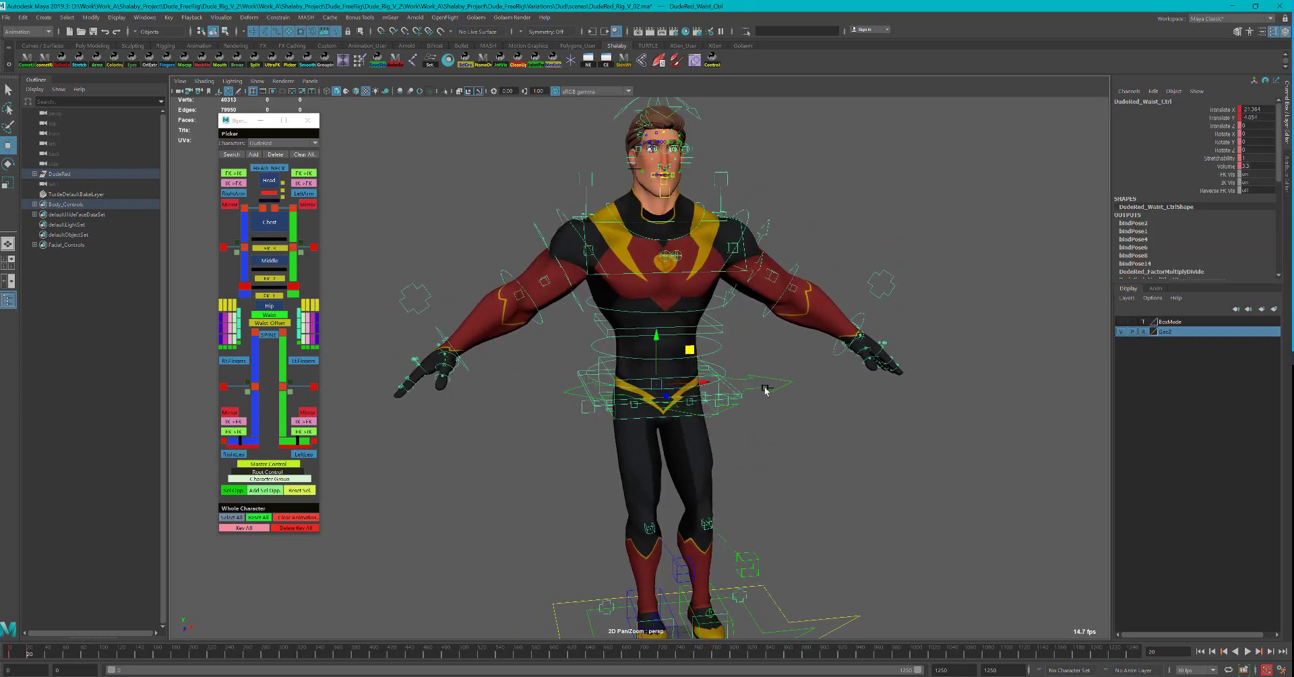
pyautogui.hotkey('ctrl', 'z')
pyautogui.hotkey('ctrl', 'z')
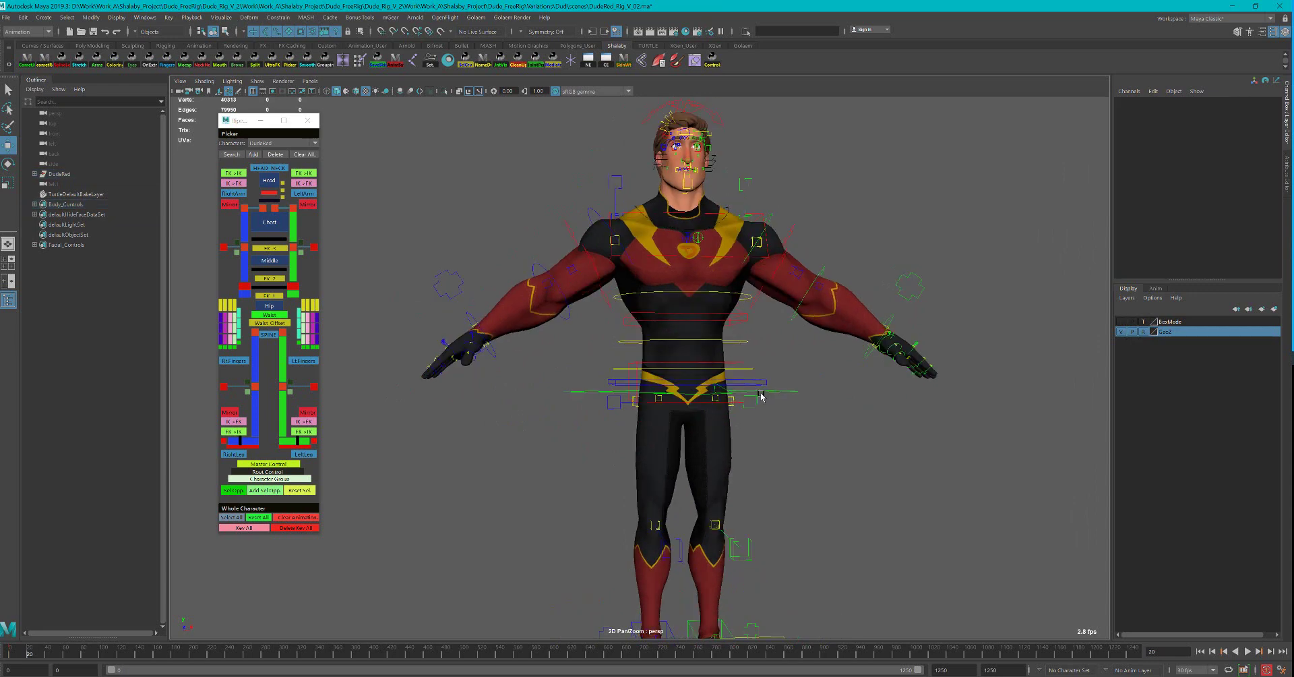
pyautogui.click(763, 395)
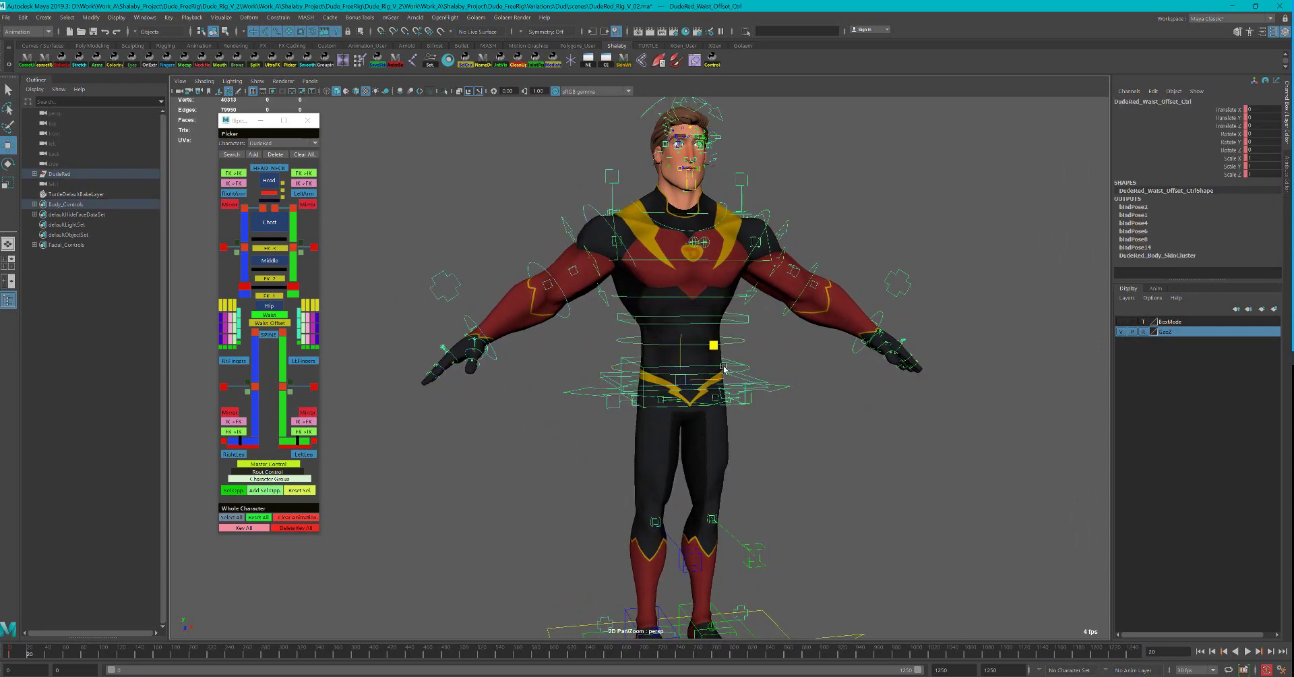
pyautogui.keyDown('alt'); pyautogui.moveTo(724, 368); pyautogui.dragTo(715, 461, button='middle'); pyautogui.keyUp('alt')
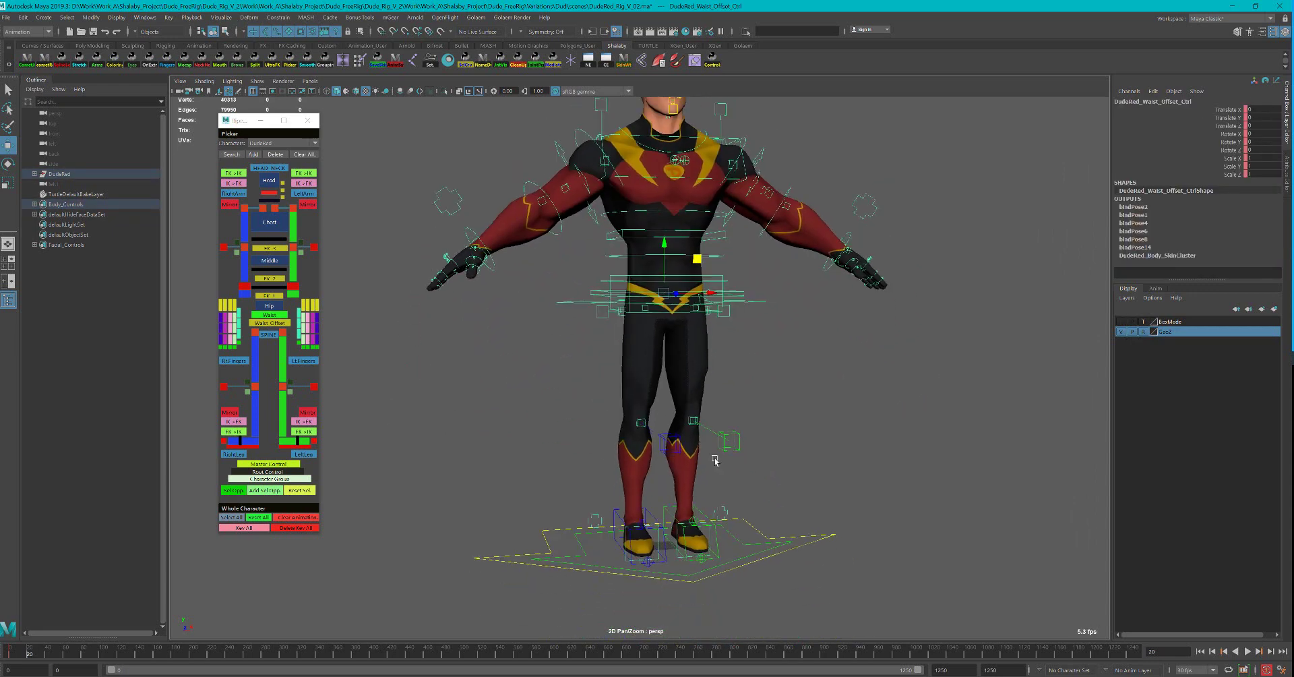
pyautogui.click(742, 517)
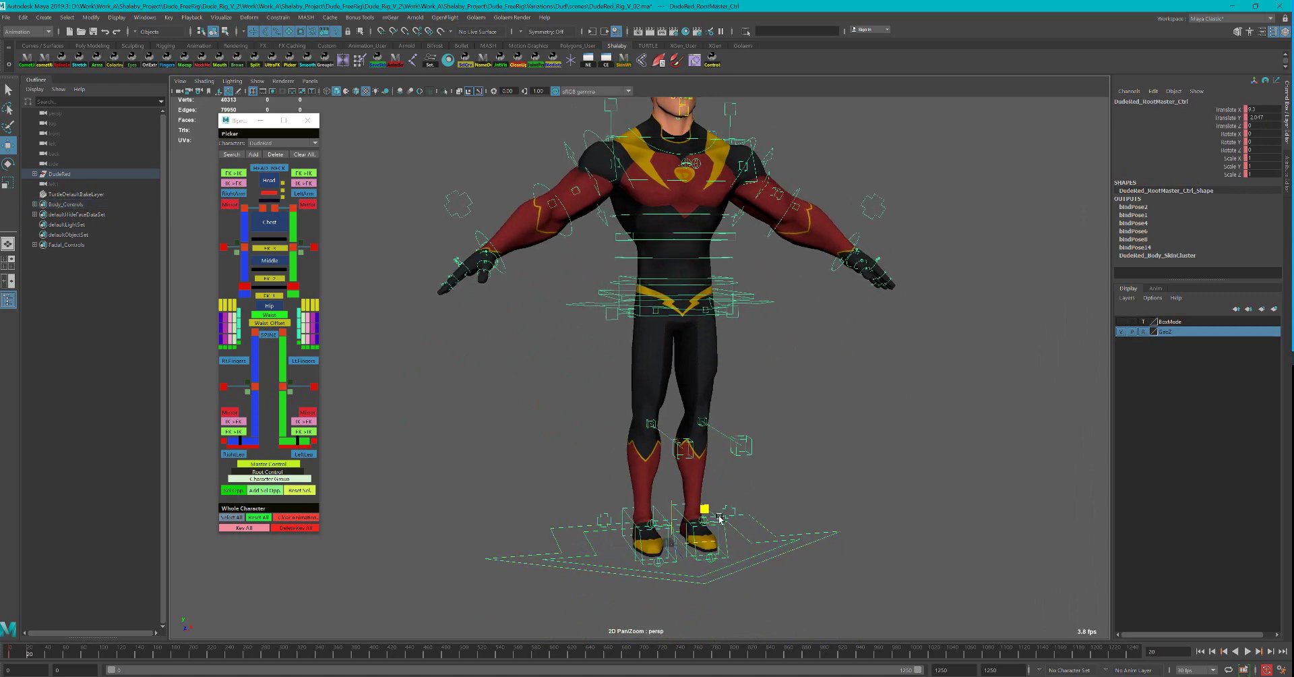
pyautogui.moveTo(720, 518); pyautogui.dragTo(683, 494)
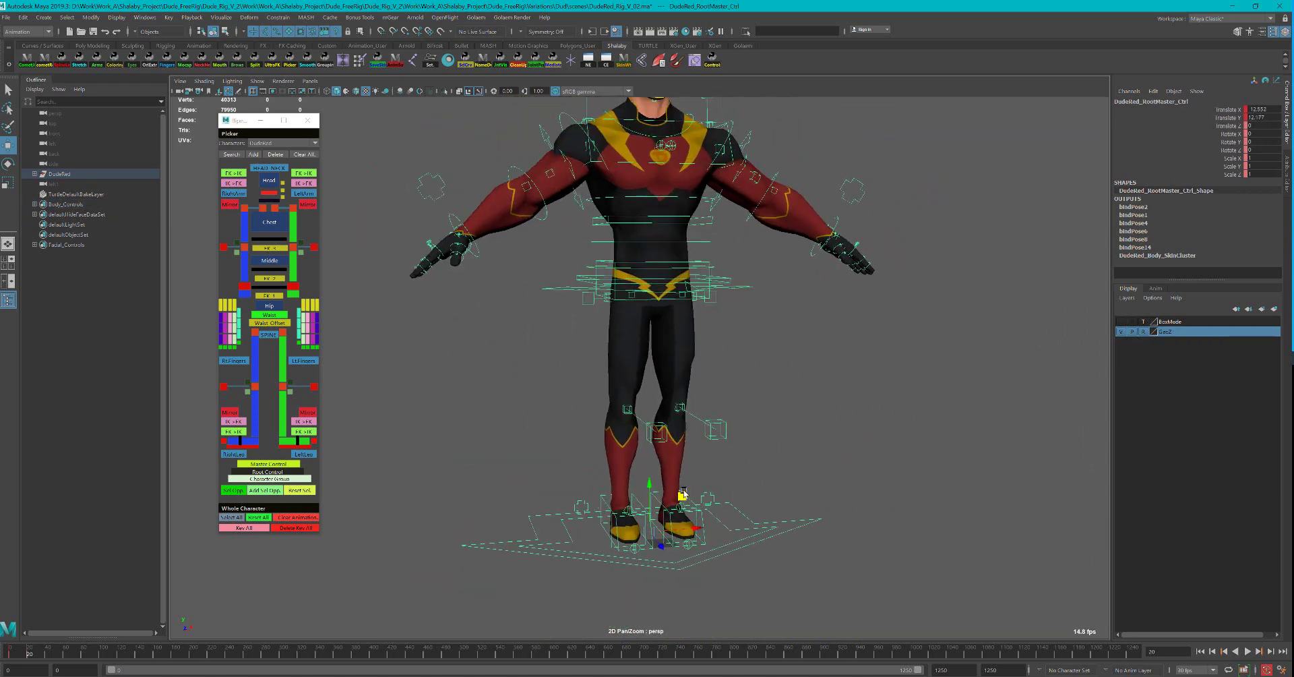
pyautogui.hotkey('ctrl', 'z')
pyautogui.keyDown('alt'); pyautogui.moveTo(688, 295); pyautogui.dragTo(648, 270); pyautogui.keyUp('alt')
pyautogui.scroll(5, 641, 229)
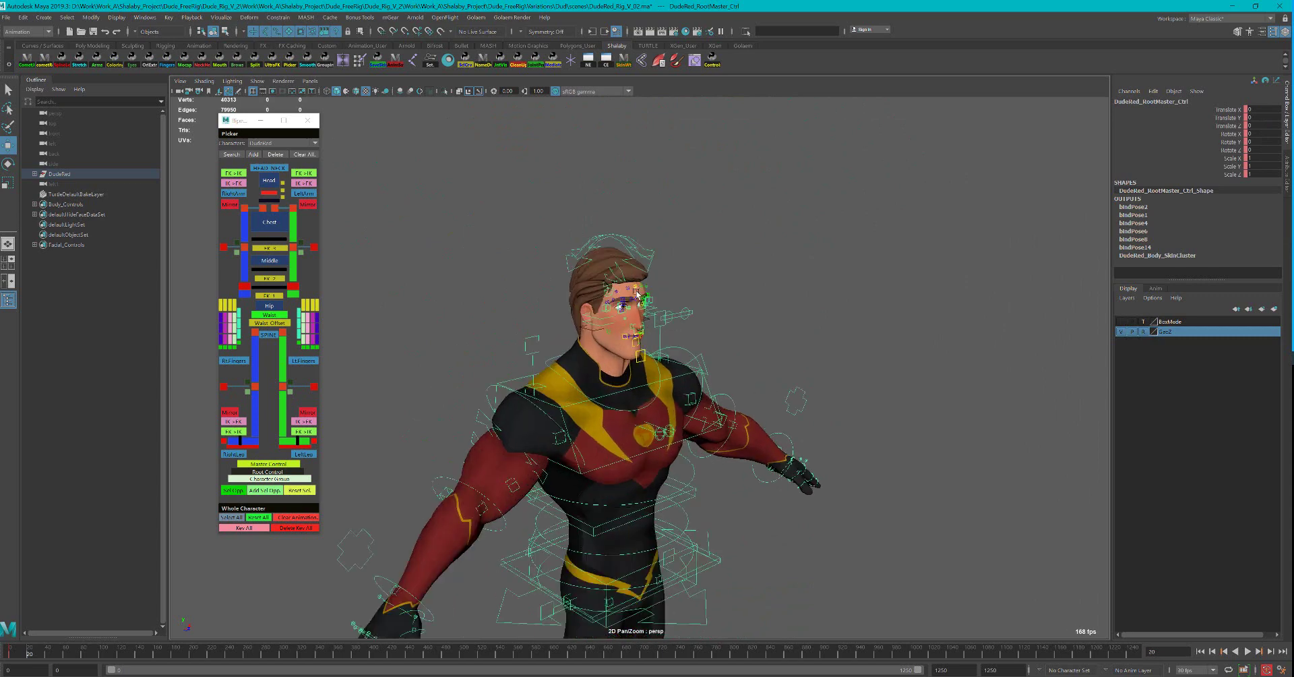
pyautogui.click(641, 229)
pyautogui.press('e')
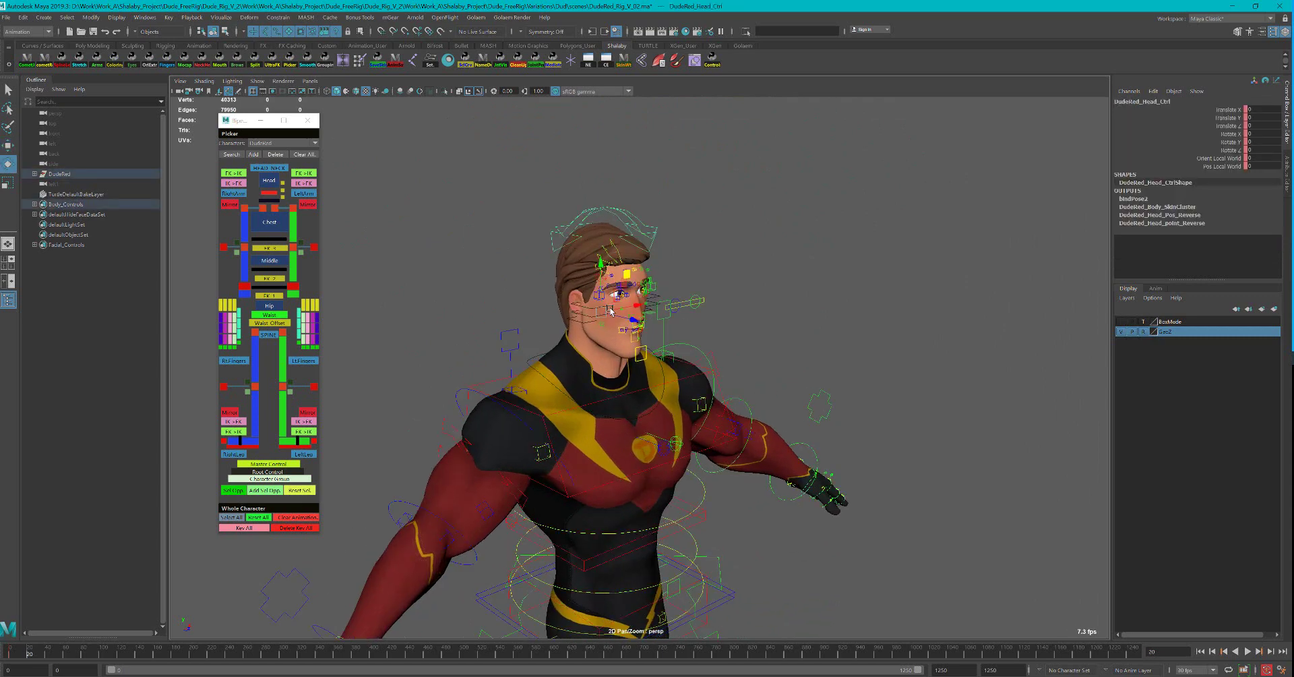
# - Tilt the head control back and upward, then pan to frame the character higher
pyautogui.moveTo(606, 311)
pyautogui.mouseDown()
pyautogui.moveTo(588, 345)
pyautogui.moveTo(559, 342)
pyautogui.moveTo(653, 341)
pyautogui.moveTo(638, 349)
pyautogui.moveTo(631, 295)
pyautogui.moveTo(694, 297)
pyautogui.moveTo(597, 306)
pyautogui.moveTo(606, 298)
pyautogui.mouseUp()
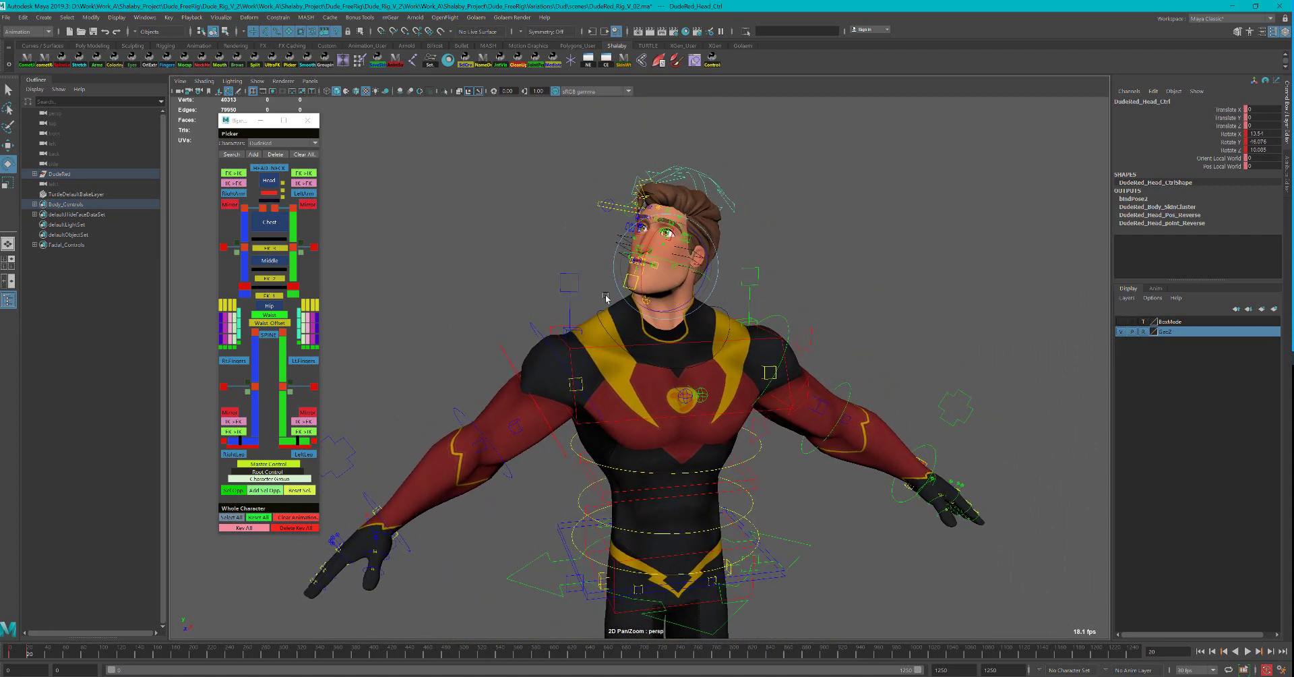
pyautogui.keyDown('alt'); pyautogui.moveTo(593, 371); pyautogui.dragTo(592, 296, button='middle'); pyautogui.keyUp('alt')
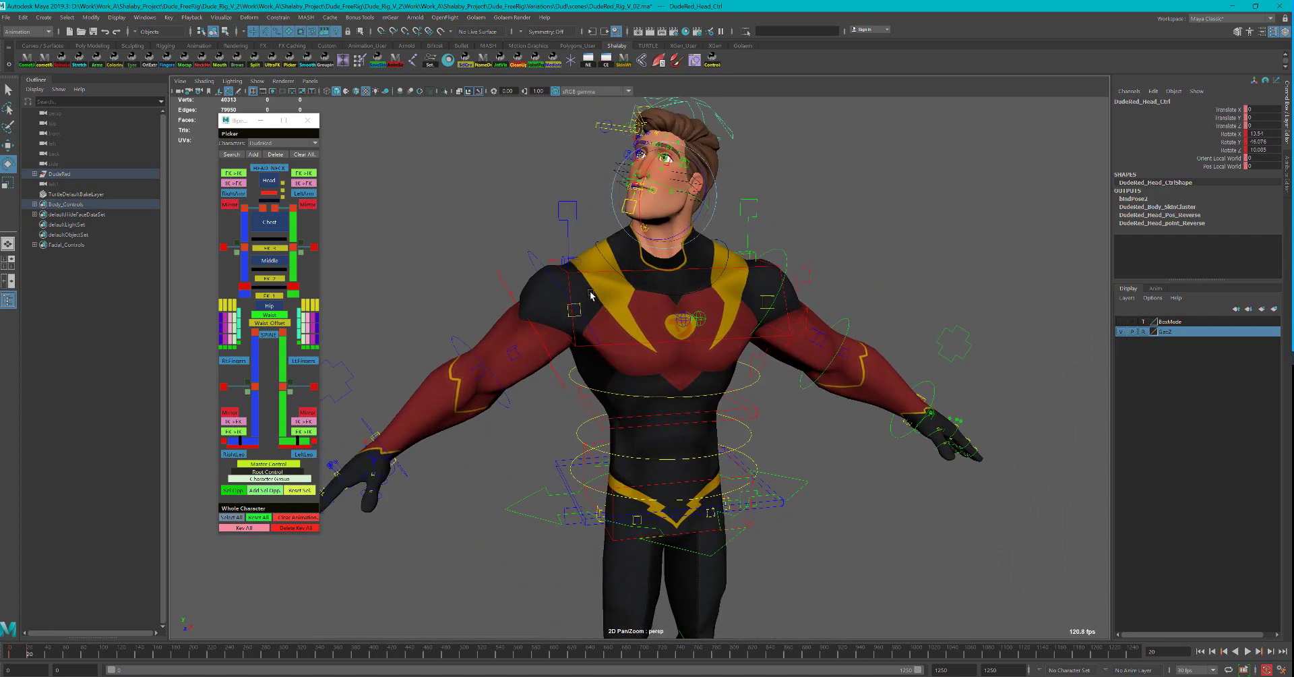